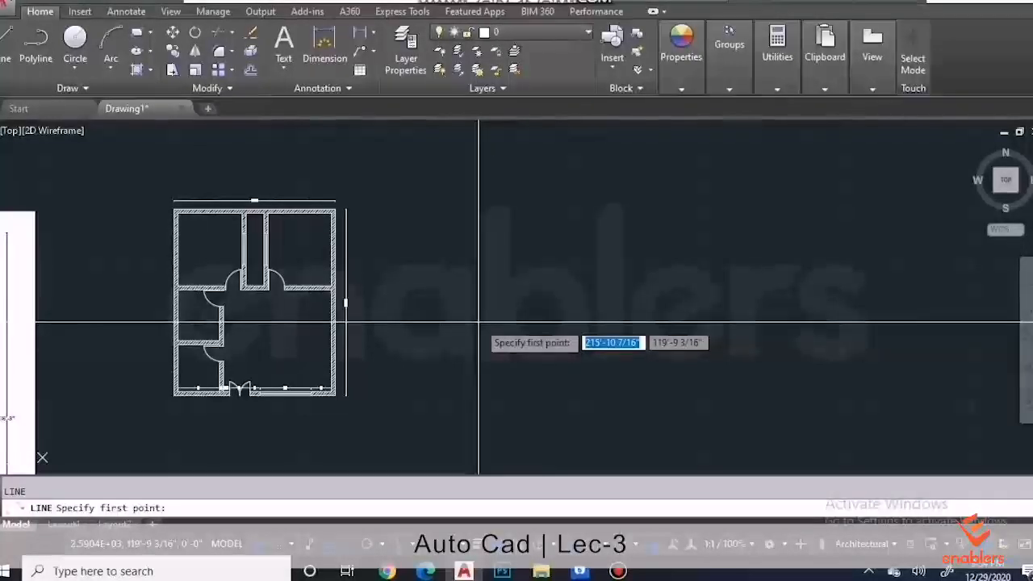
# Step: Draw a closed 6' by 7' bed outline with the Line command in the empty space beside the floor plan
pyautogui.press('Escape')
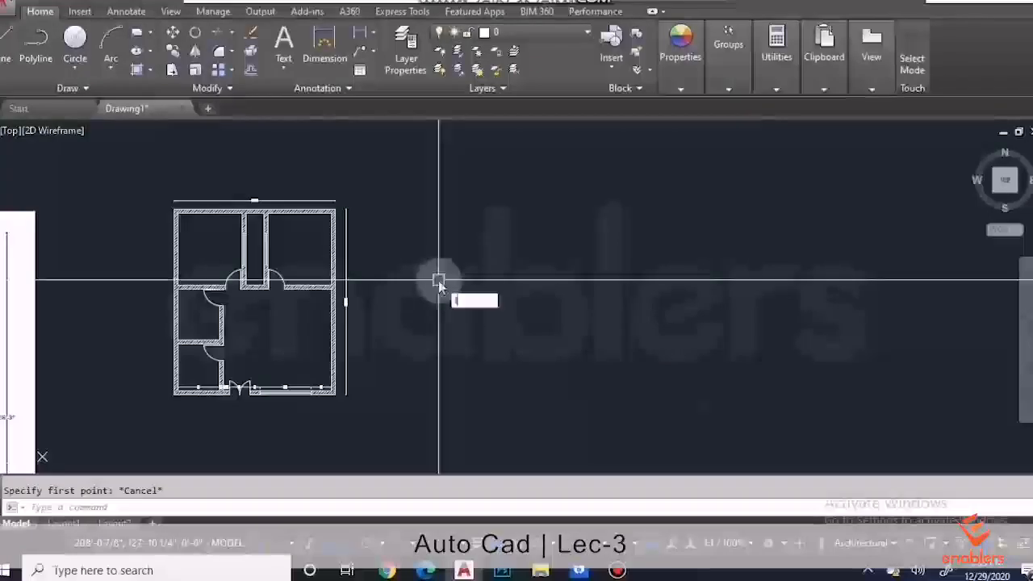
pyautogui.press('Return')
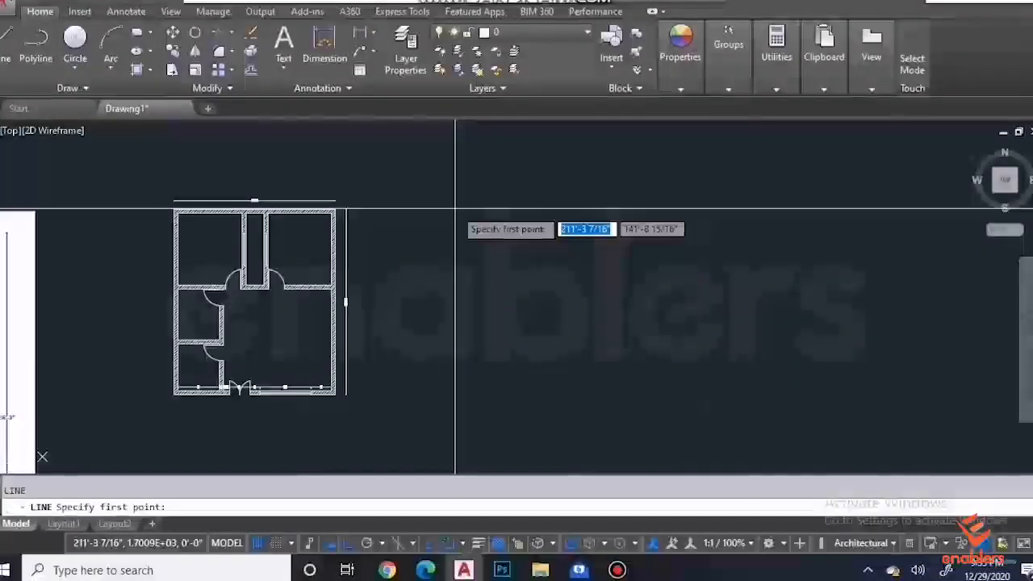
pyautogui.click(453, 217)
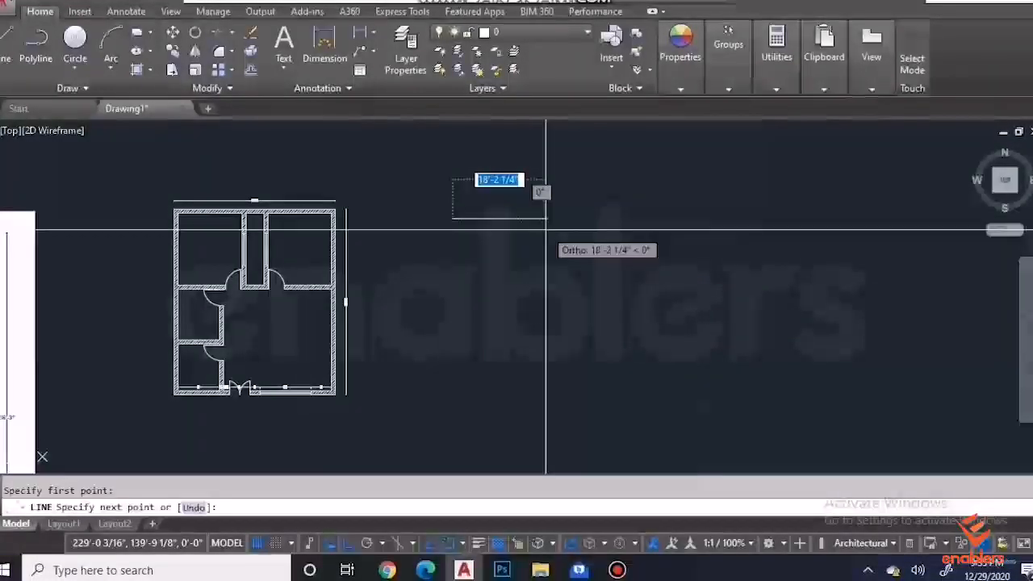
pyautogui.write("6'")
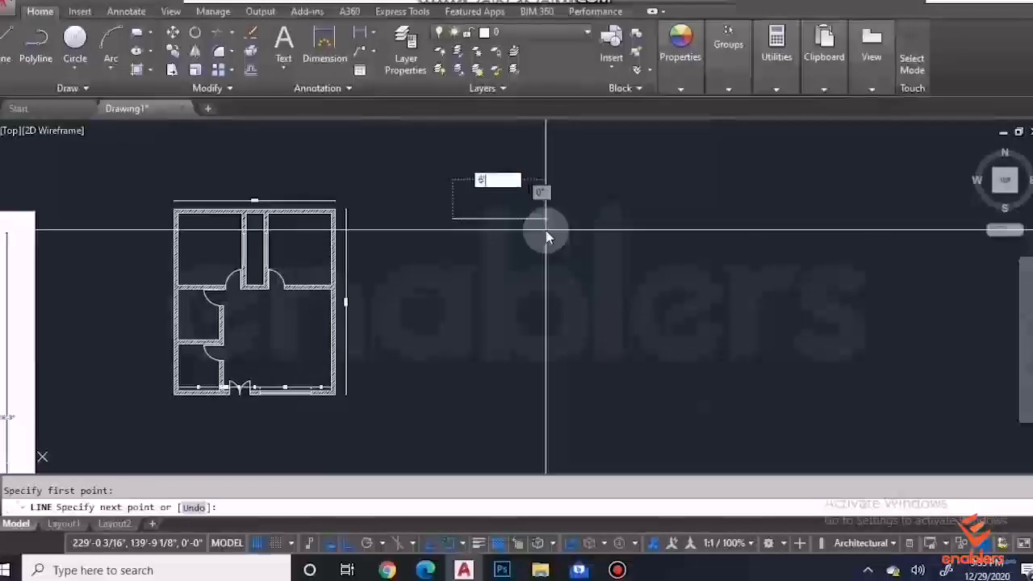
pyautogui.press('Return')
pyautogui.write("7'")
pyautogui.press('Return')
pyautogui.write("6'")
pyautogui.press('Return')
pyautogui.write('c')
pyautogui.press('Return')
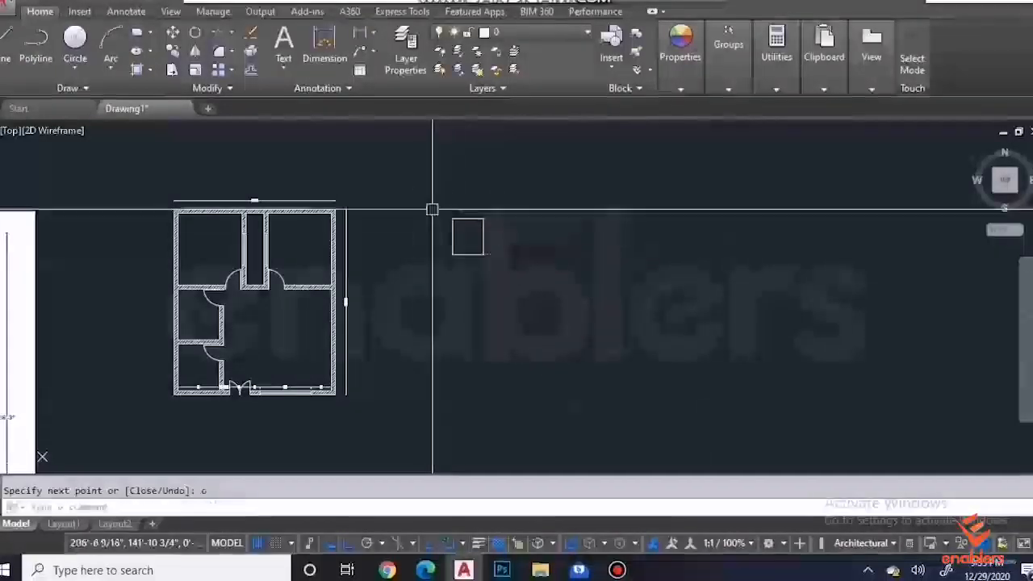
# Step: Draw a 2' by 18" side table rectangle just beyond the bed outline's upper-right corner
pyautogui.scroll(10, 452, 211)
pyautogui.scroll(-3, 476, 218)
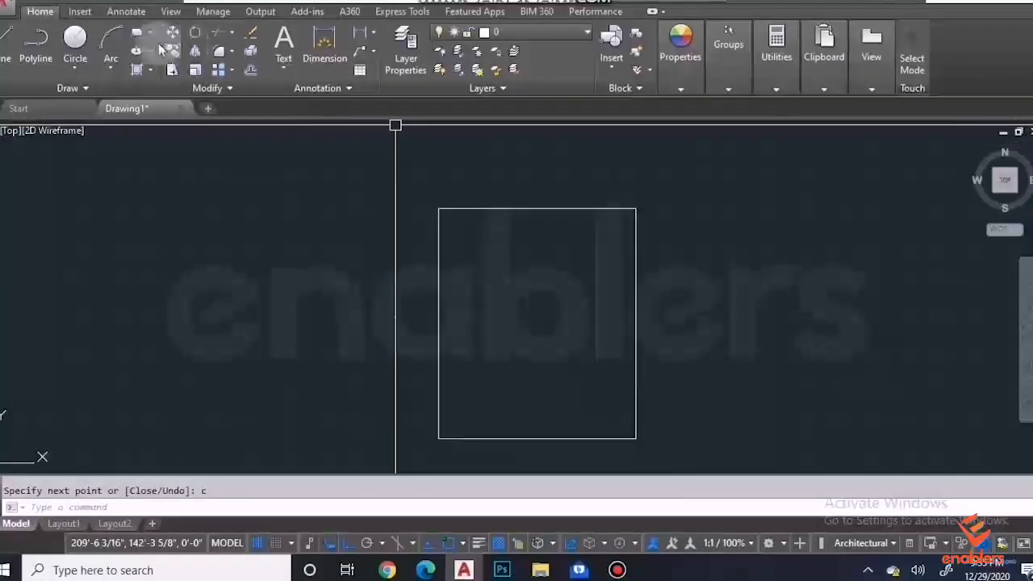
pyautogui.click(146, 36)
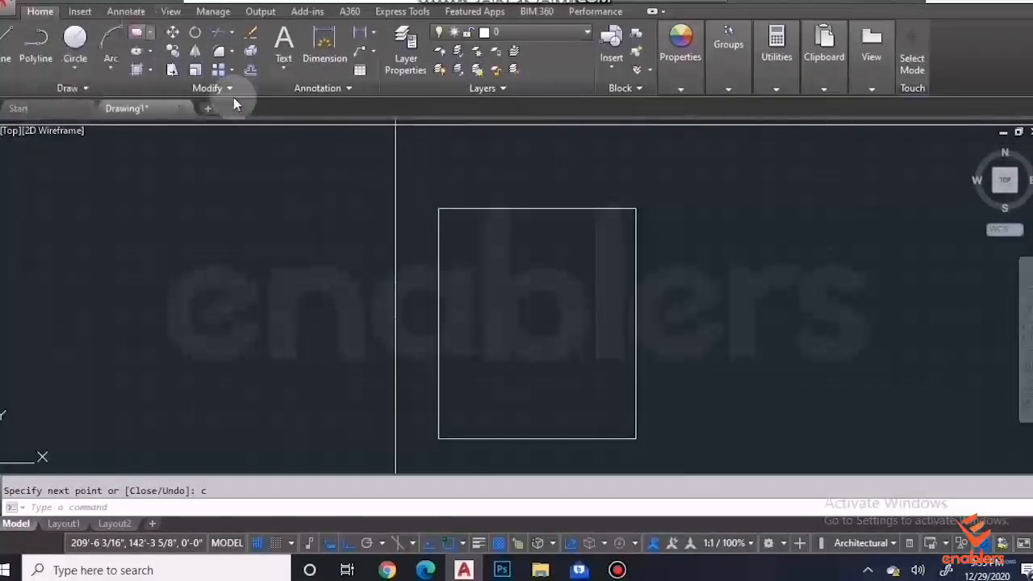
pyautogui.click(651, 210)
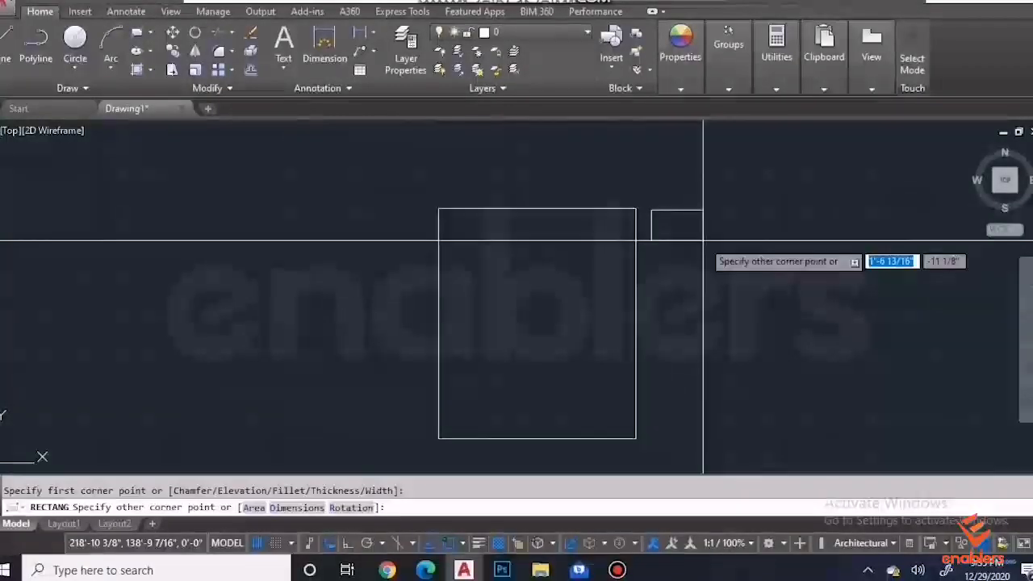
pyautogui.write("2'")
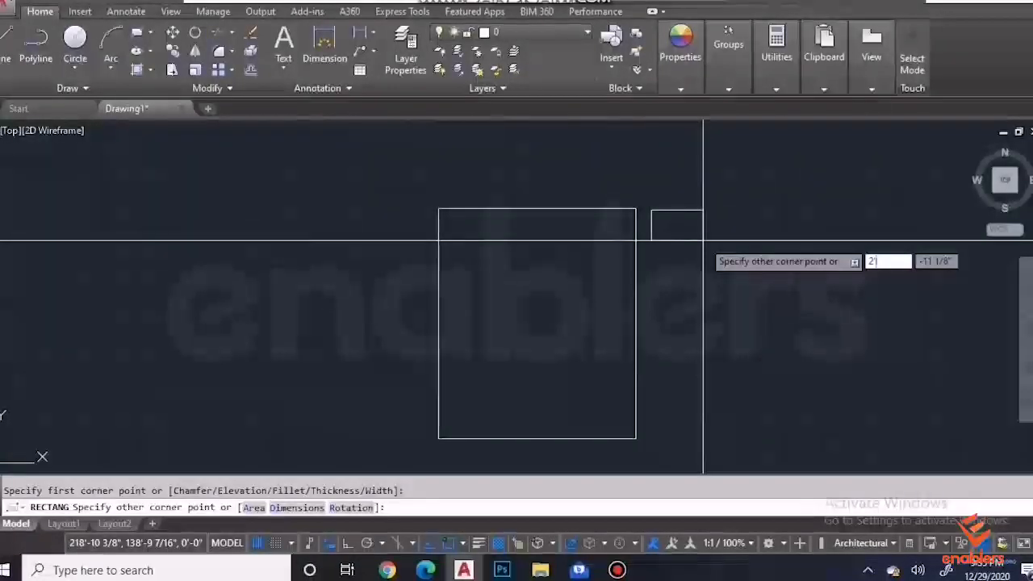
pyautogui.press('Tab')
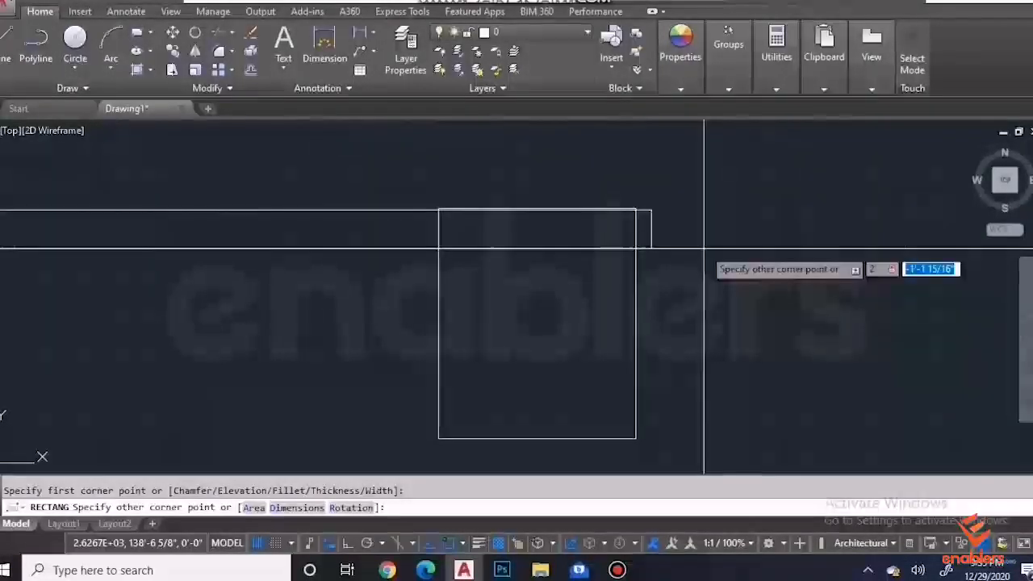
pyautogui.write('2')
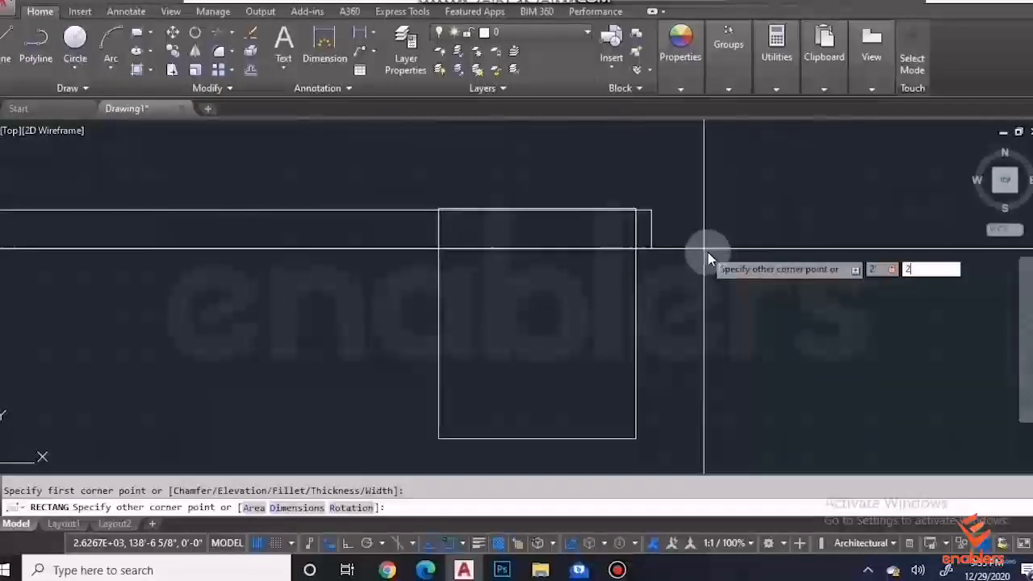
pyautogui.write('18')
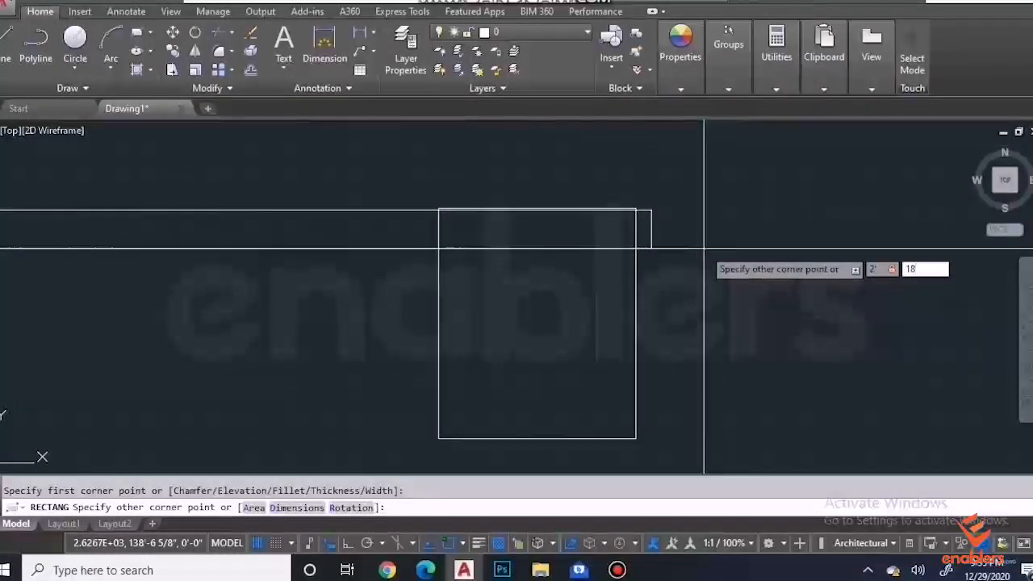
pyautogui.press('Return')
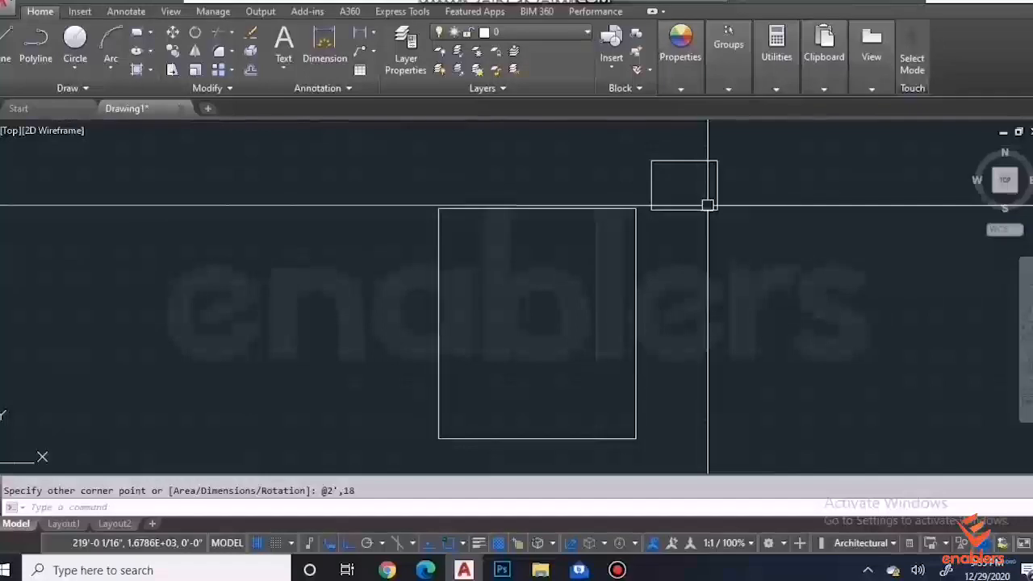
# Step: Move the side table rectangle straight down so its upper edge lines up with the head of the bed
pyautogui.click(714, 208)
pyautogui.press('Return')
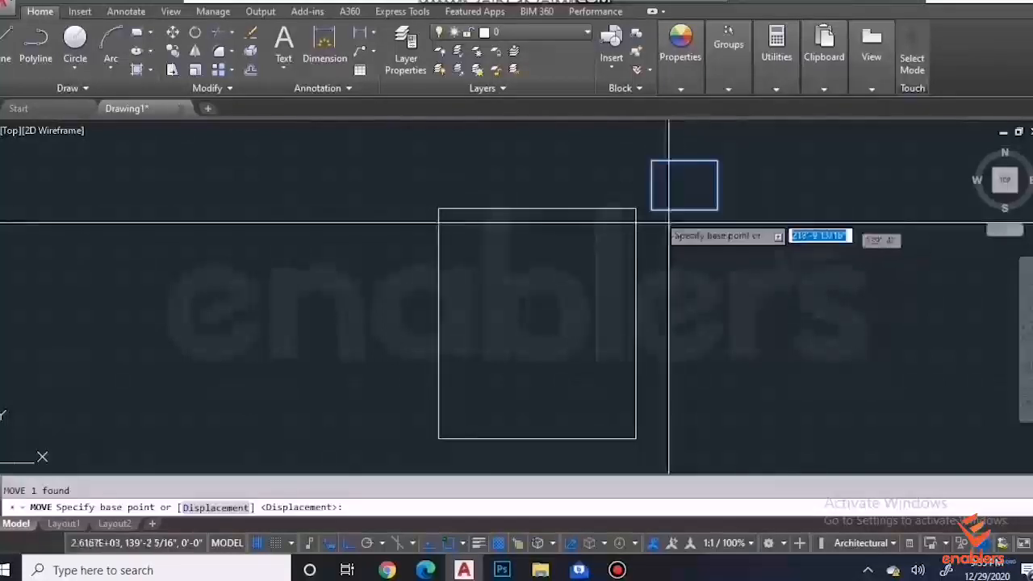
pyautogui.click(661, 198)
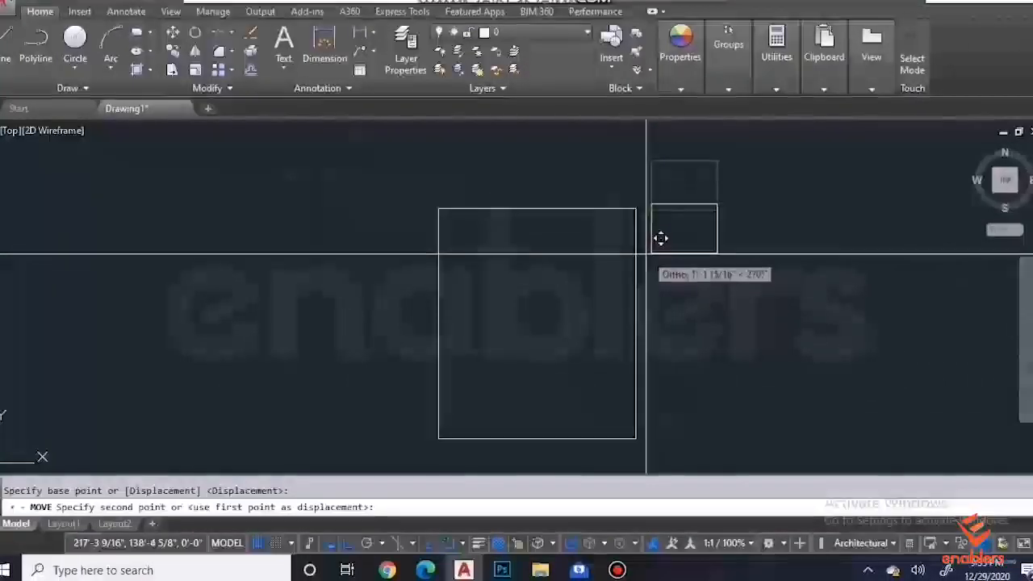
pyautogui.click(660, 242)
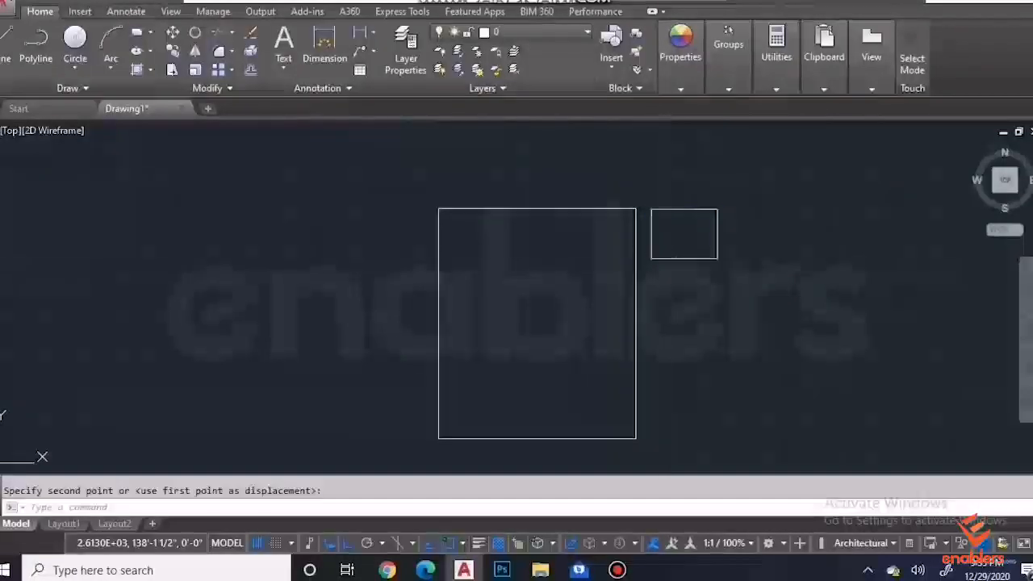
# Step: Copy the side table horizontally to the opposite side of the bed, leaving a similar small gap
pyautogui.click(717, 235)
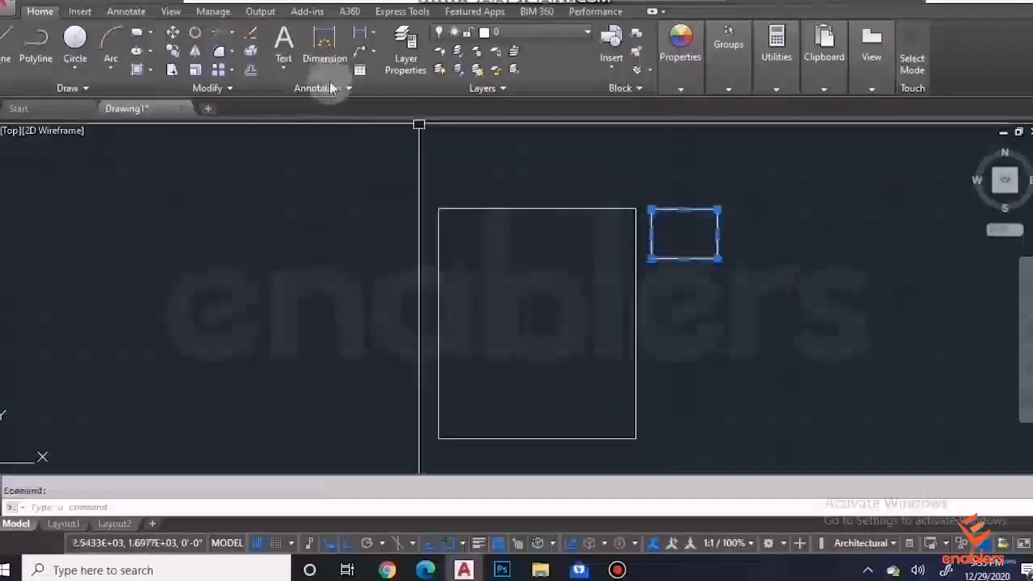
pyautogui.click(175, 50)
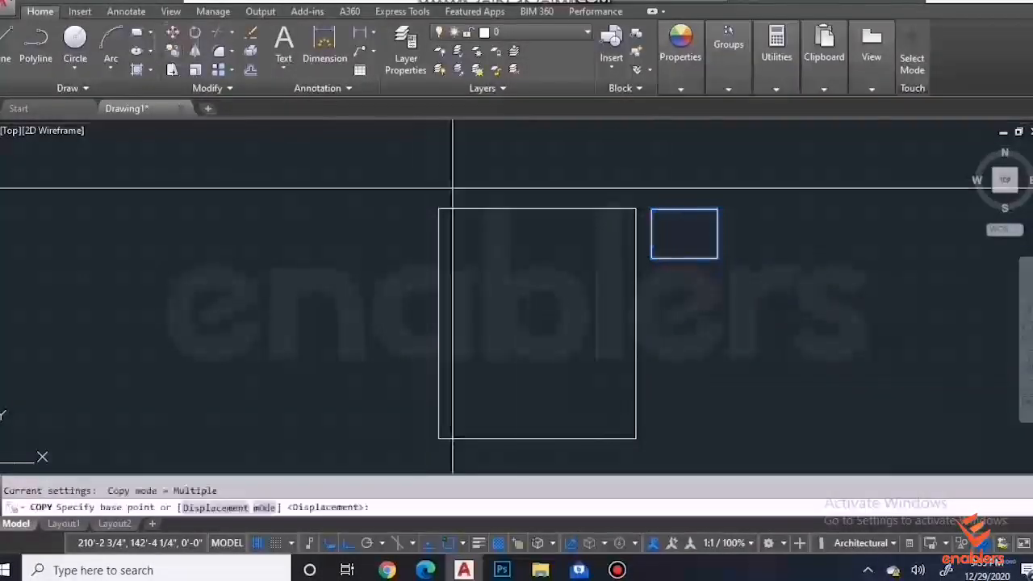
pyautogui.click(717, 259)
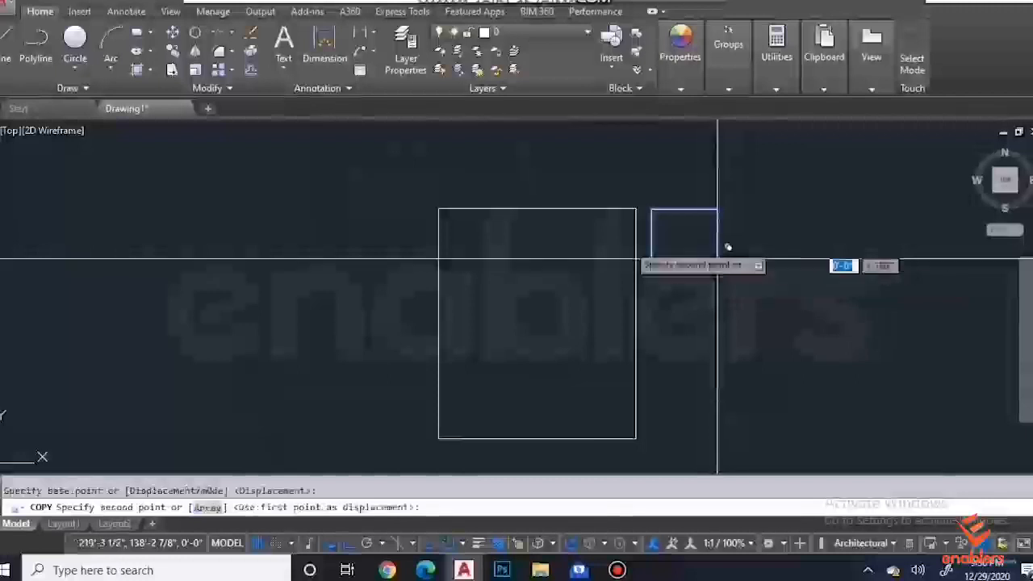
pyautogui.click(425, 258)
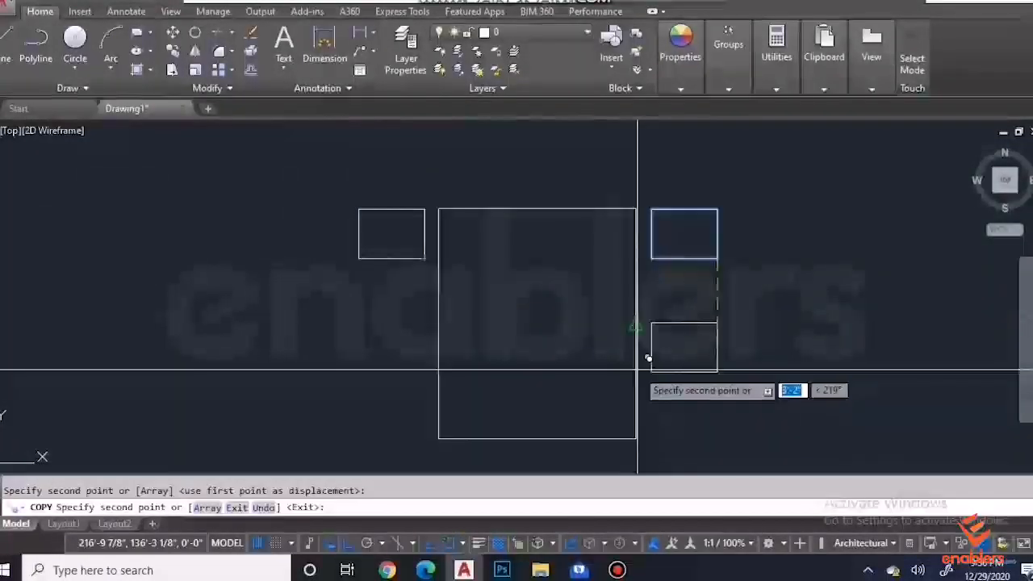
pyautogui.press('Escape')
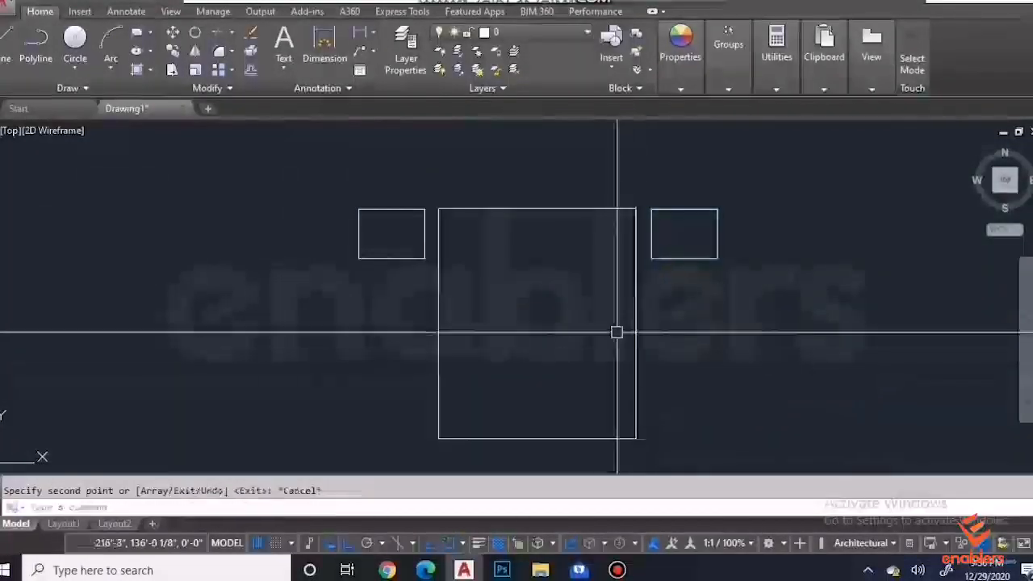
# Step: Draw a pillow rectangle in the bed's upper-left part and move it slightly inward from the bed's left edge
pyautogui.click(141, 32)
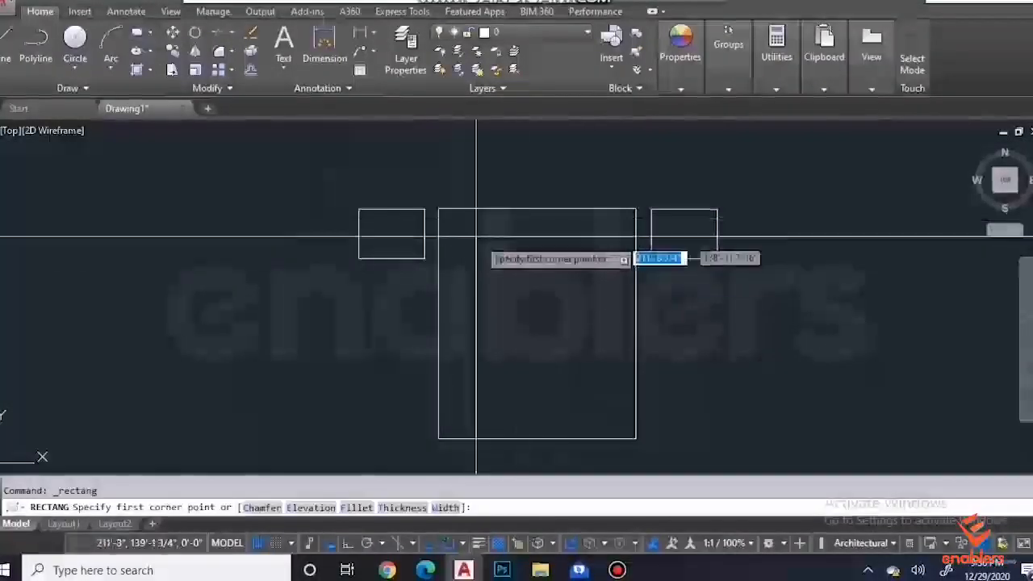
pyautogui.click(522, 260)
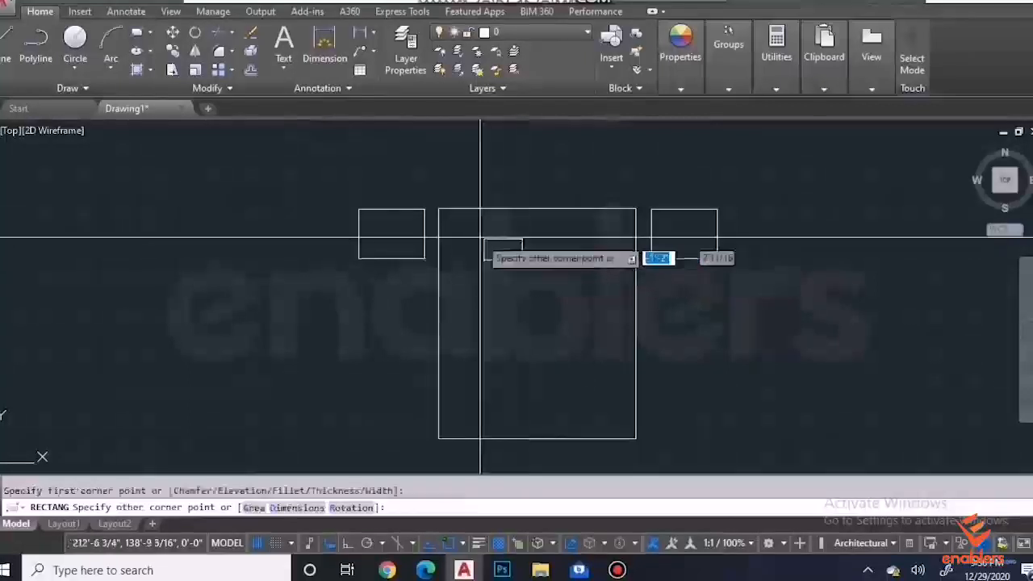
pyautogui.click(438, 216)
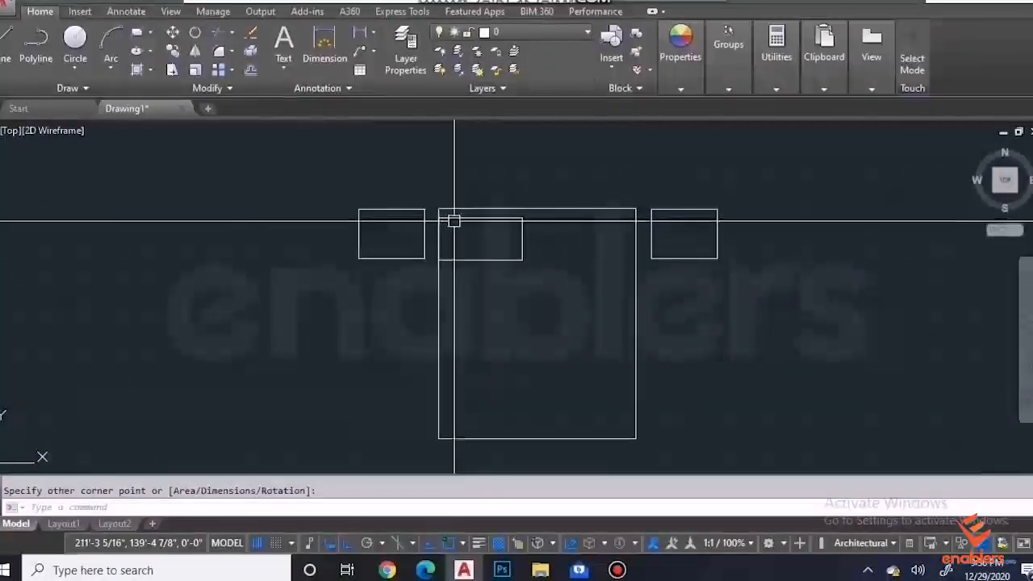
pyautogui.click(525, 246)
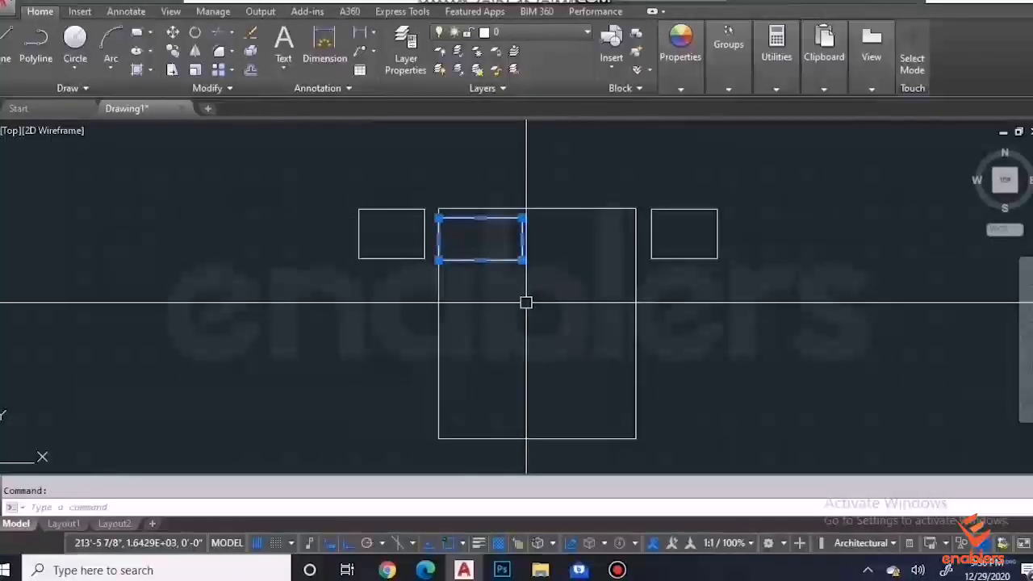
pyautogui.press('Return')
pyautogui.click(525, 260)
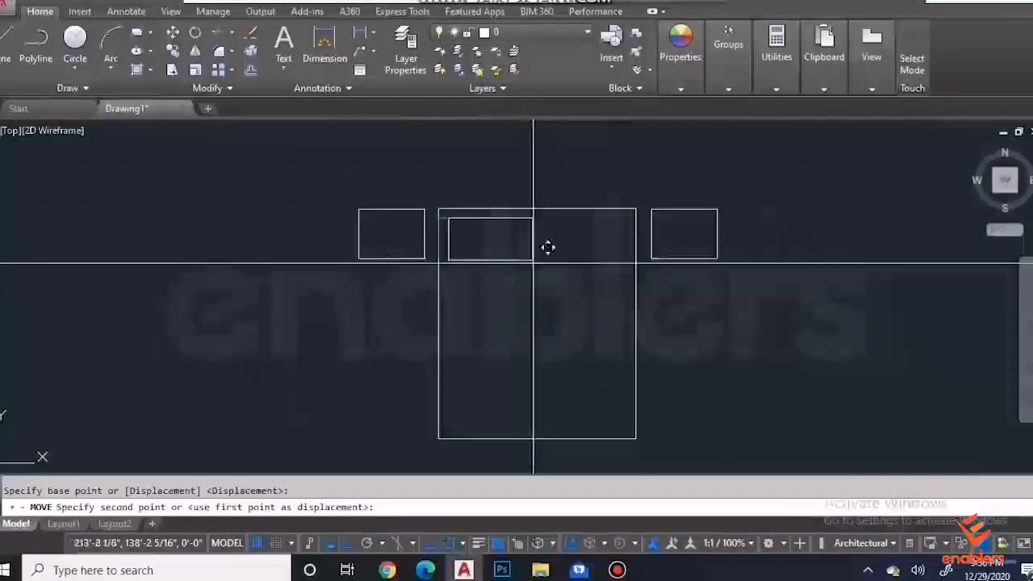
pyautogui.click(526, 260)
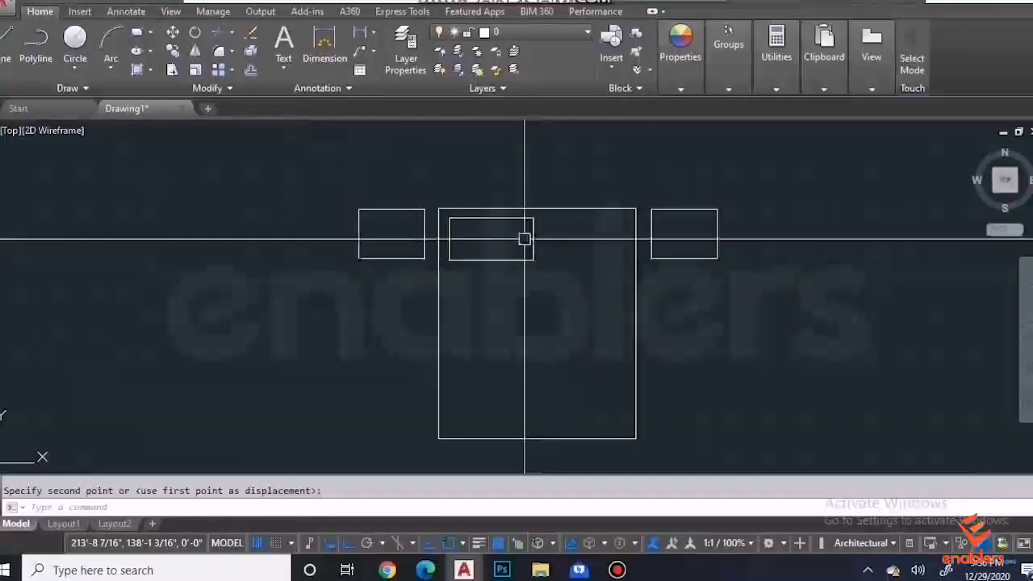
# Step: Copy the pillow rectangle horizontally to the right half of the bed, level with the first pillow
pyautogui.click(174, 50)
pyautogui.click(533, 257)
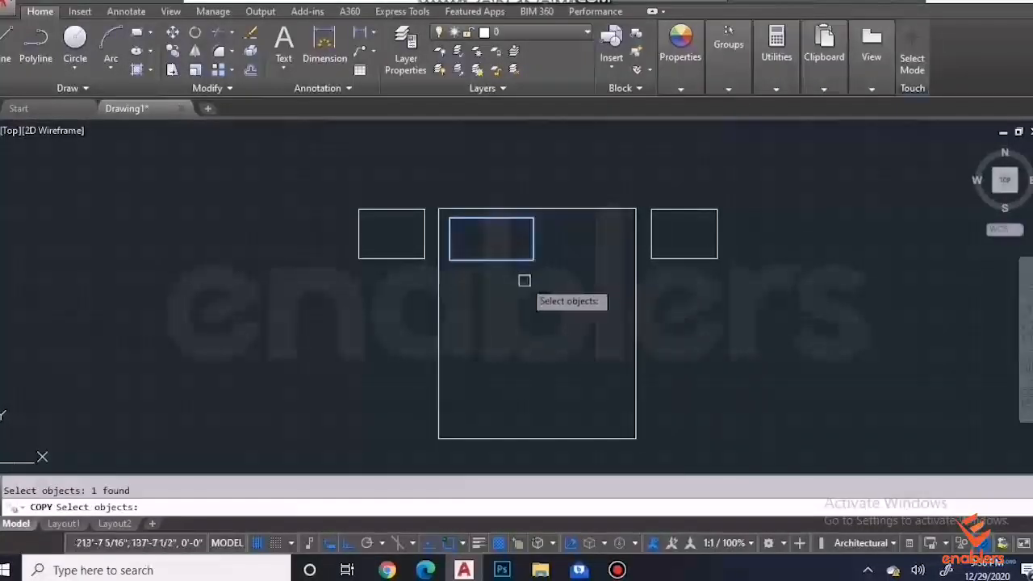
pyautogui.press('Return')
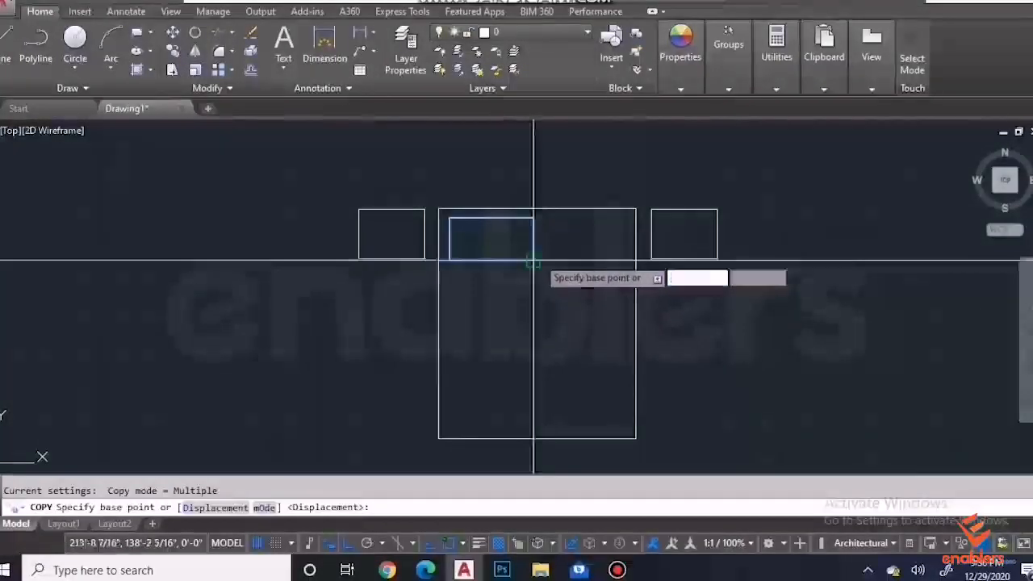
pyautogui.click(537, 260)
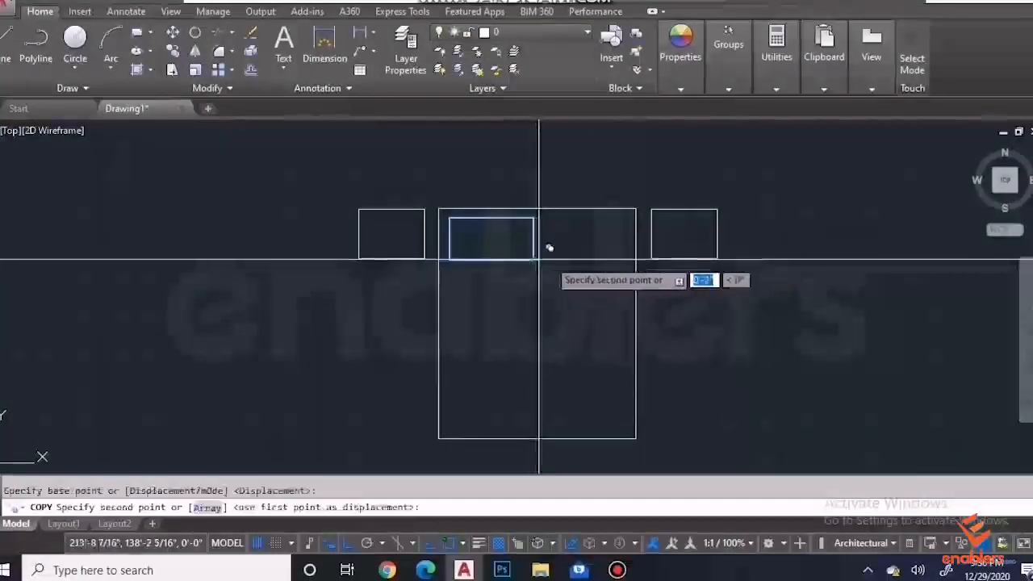
pyautogui.click(626, 260)
pyautogui.press('Escape')
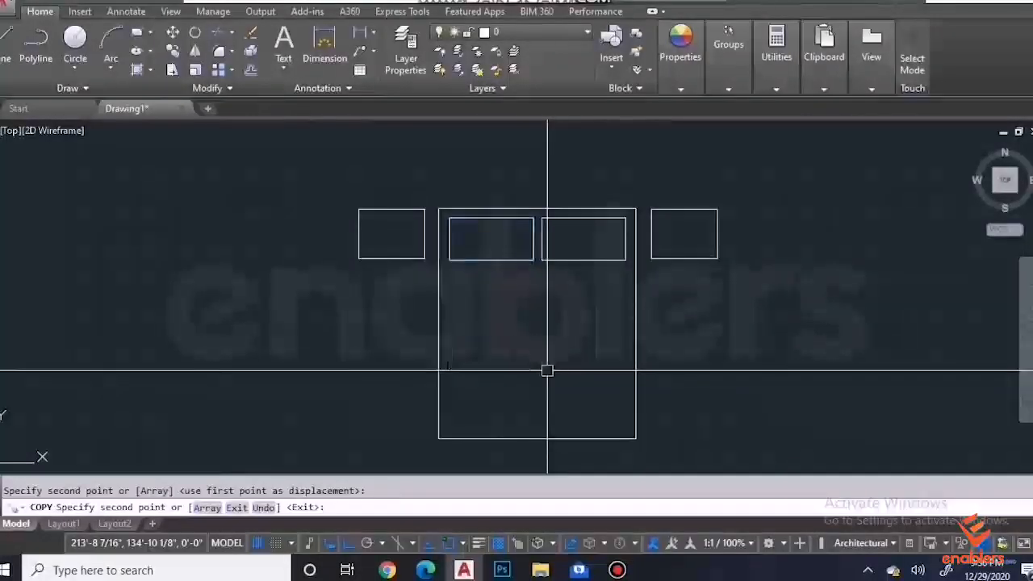
# Step: Draw a horizontal blanket line across the full width of the bed, about halfway down its length
pyautogui.click(7, 40)
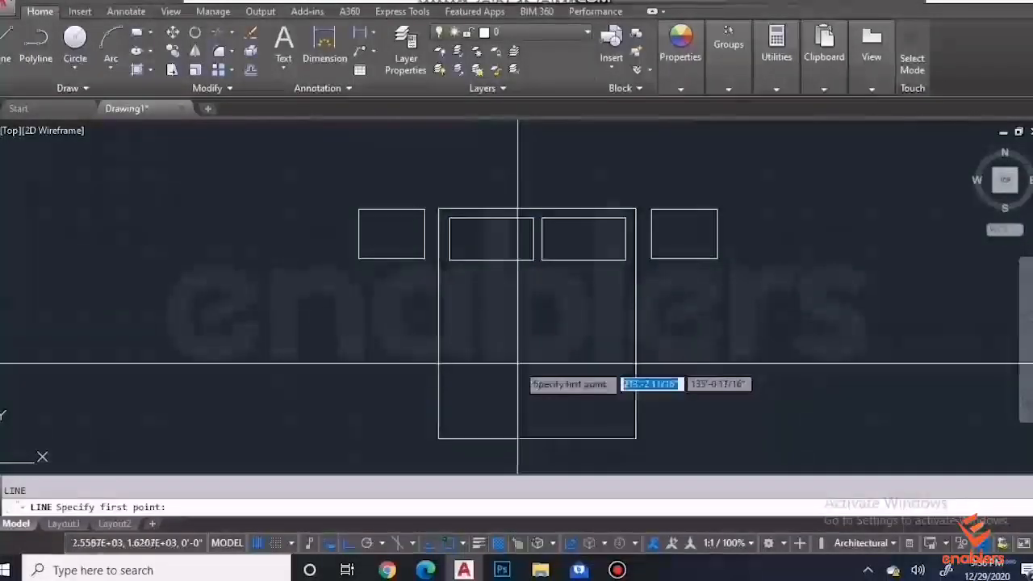
pyautogui.click(439, 323)
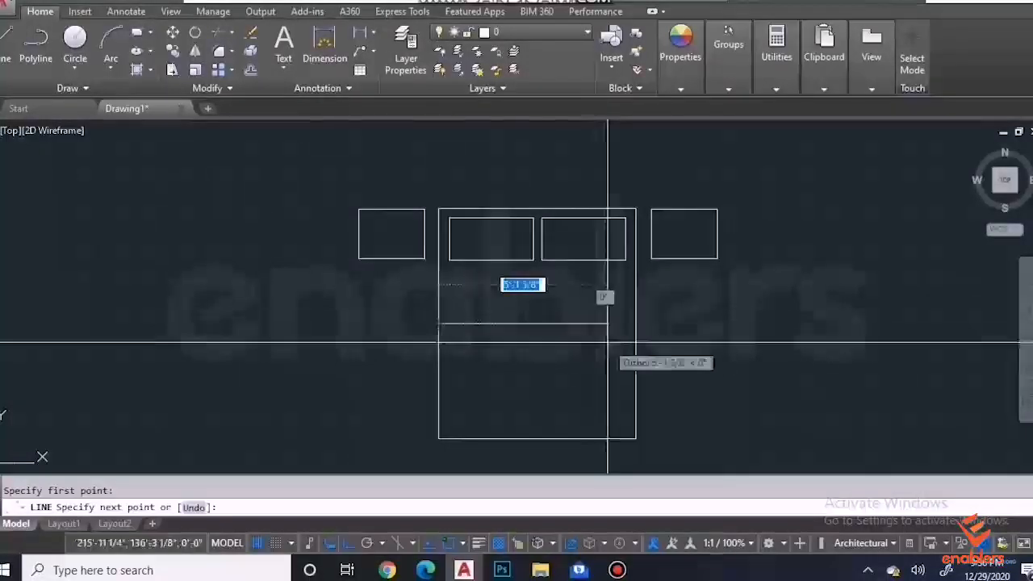
pyautogui.click(635, 324)
pyautogui.press('Return')
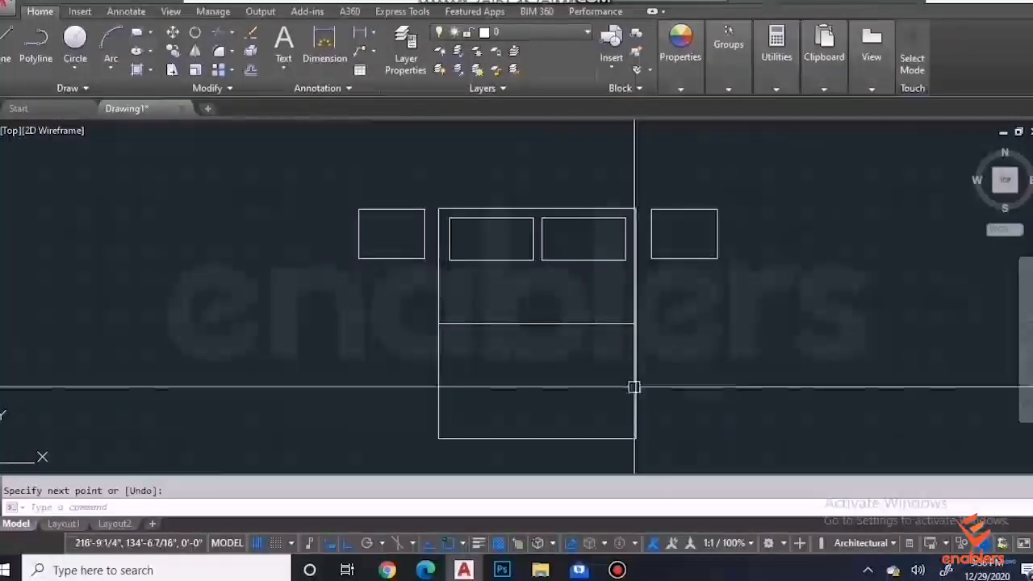
pyautogui.scroll(-2, 794, 396)
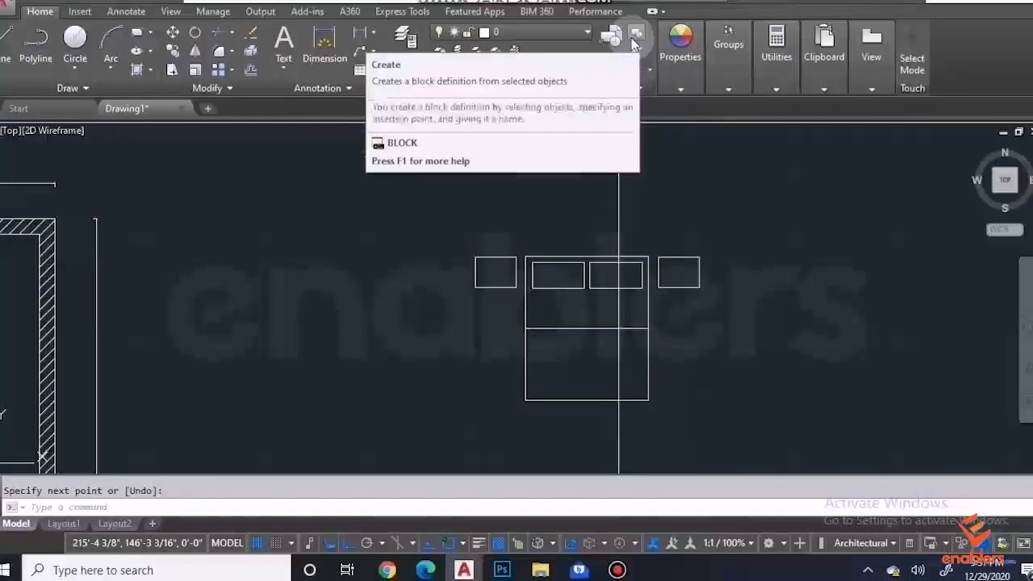
# Step: Define all the bed and side table objects as a block named "bed", with its base point at the left side table's upper-left corner
pyautogui.click(734, 214)
pyautogui.click(469, 393)
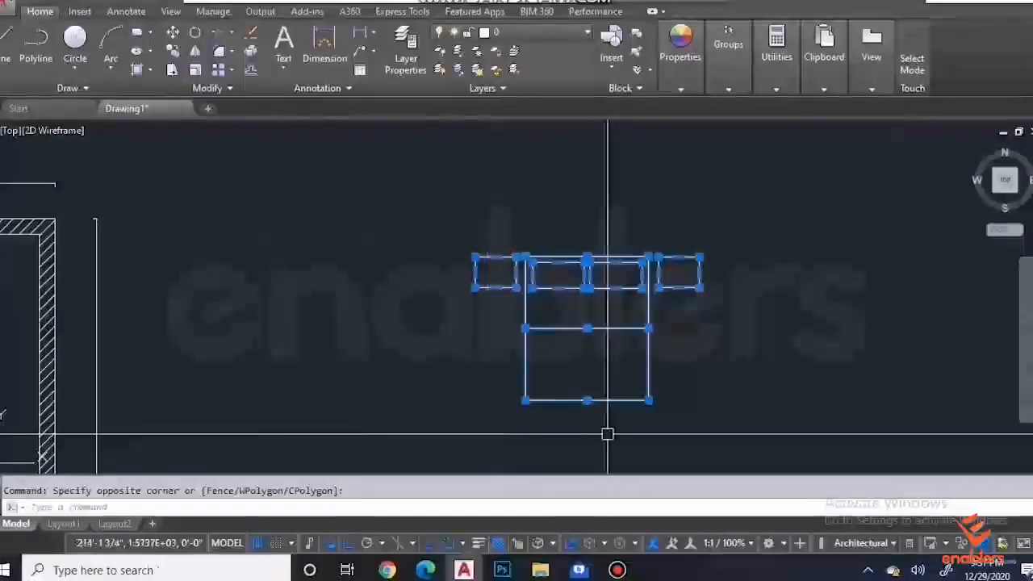
pyautogui.click(635, 36)
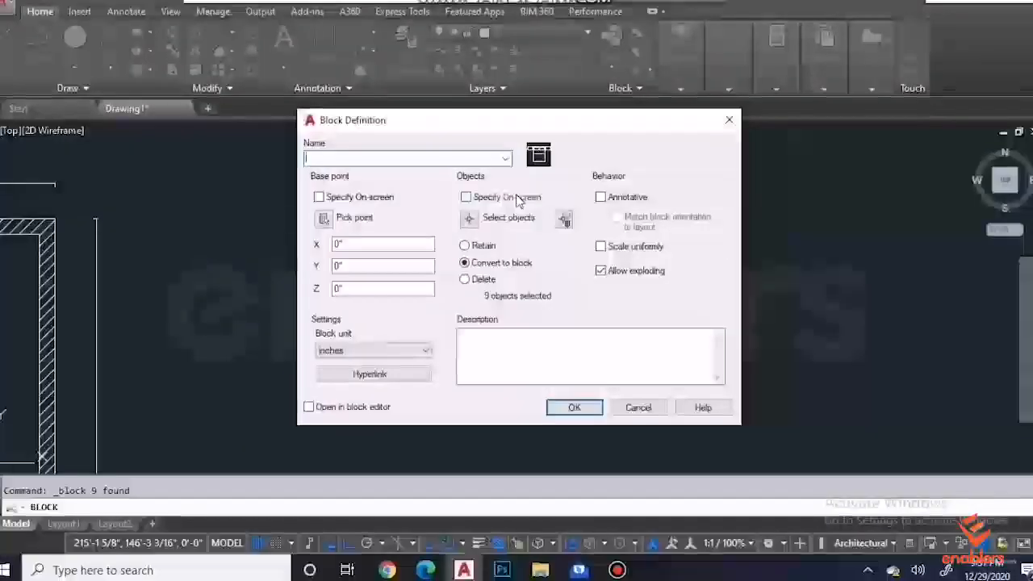
pyautogui.write('bed')
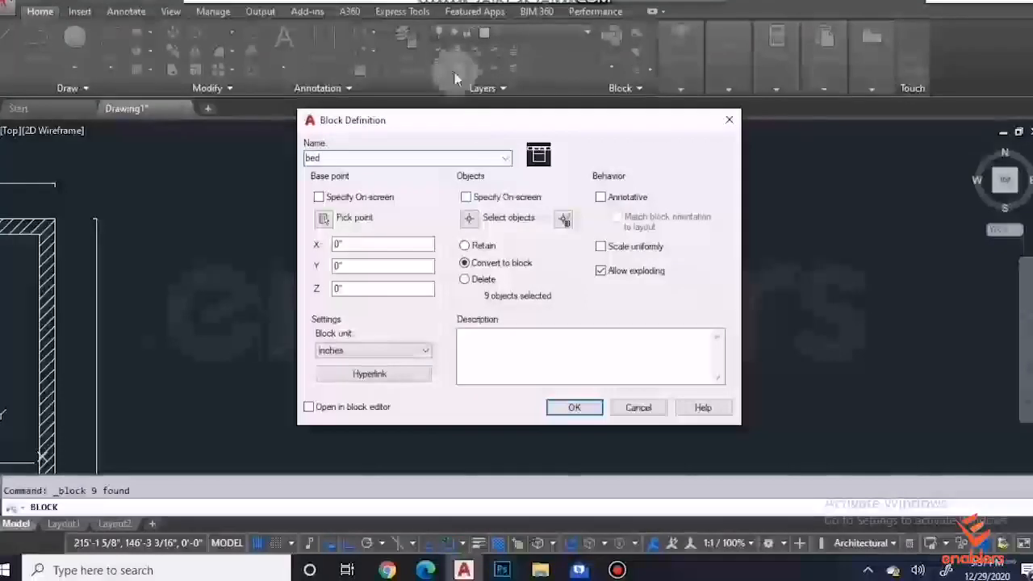
pyautogui.click(319, 198)
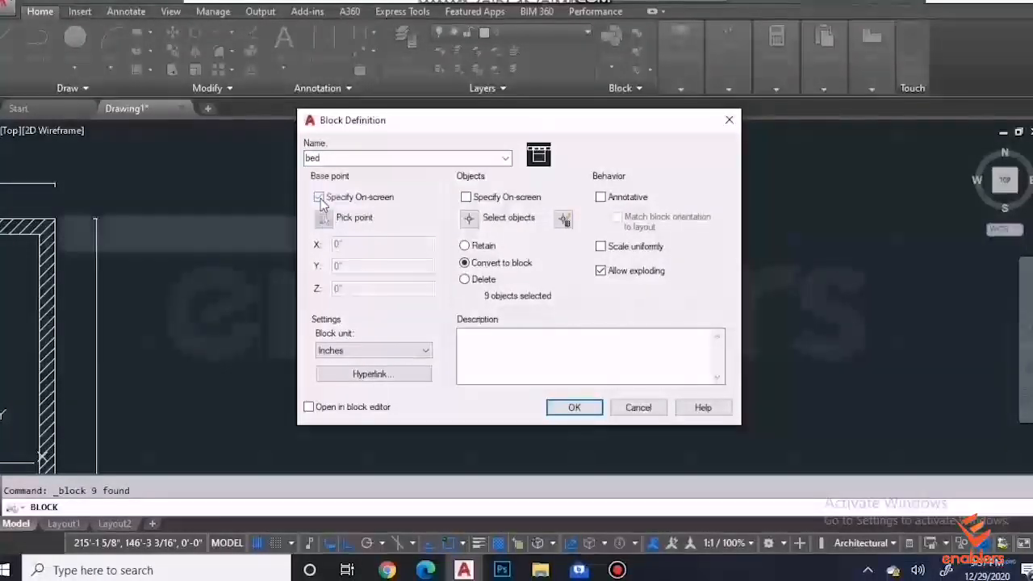
pyautogui.click(319, 198)
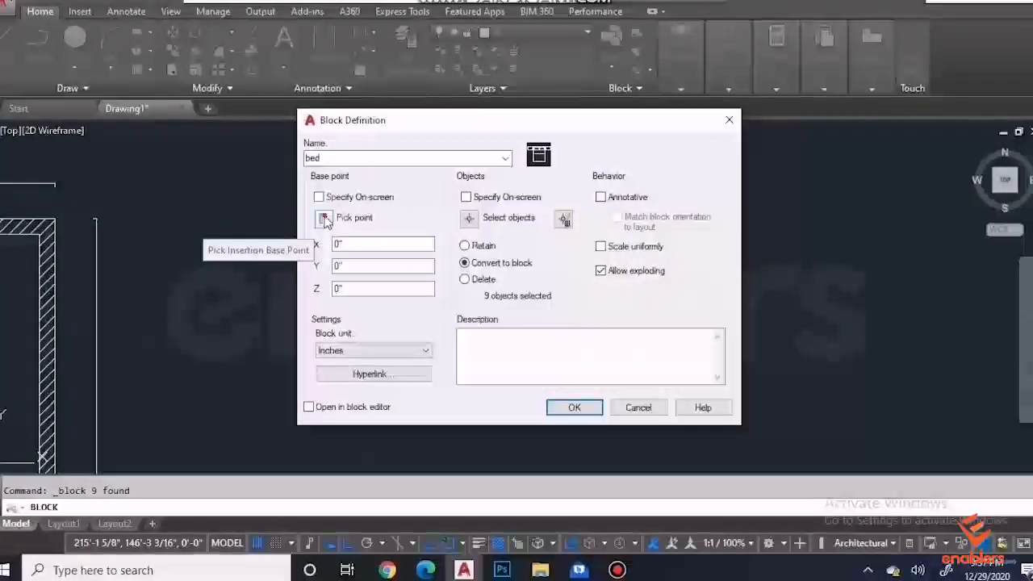
pyautogui.click(322, 219)
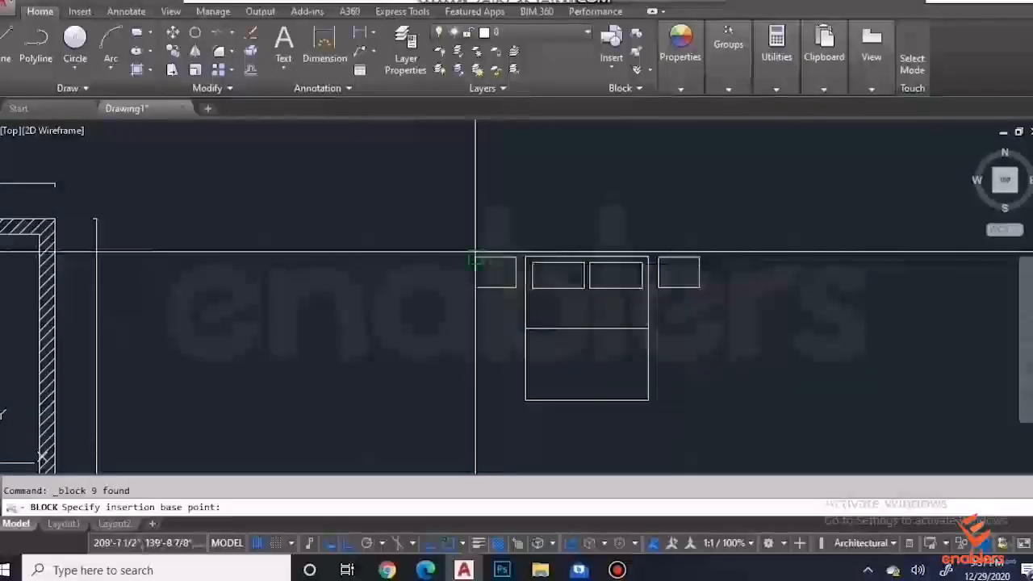
pyautogui.click(468, 257)
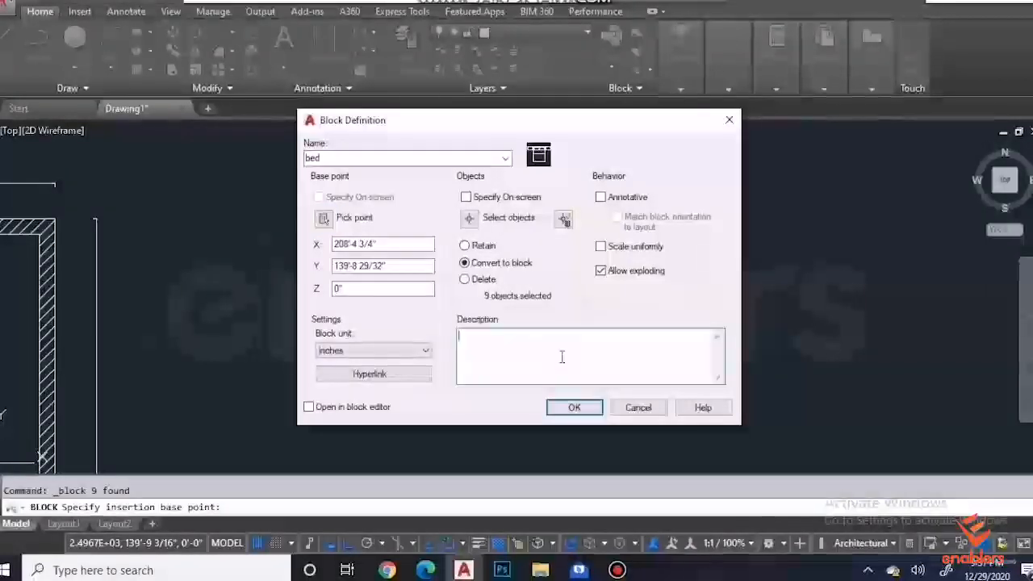
# Step: Add the description "size 6',7'" to the bed block and create it, redefining the existing block of that name
pyautogui.write('e 6')
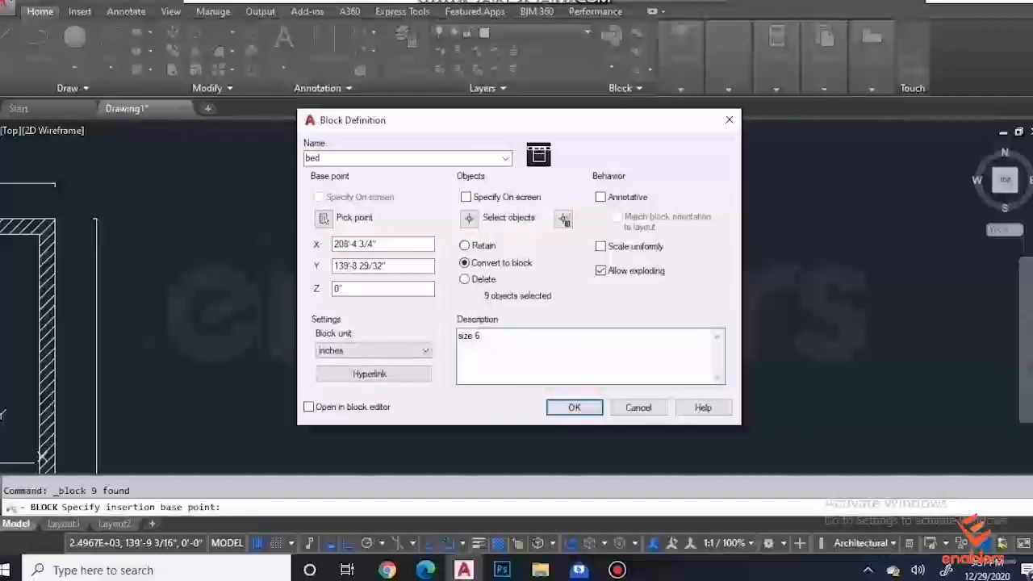
pyautogui.write("'")
pyautogui.write('.7')
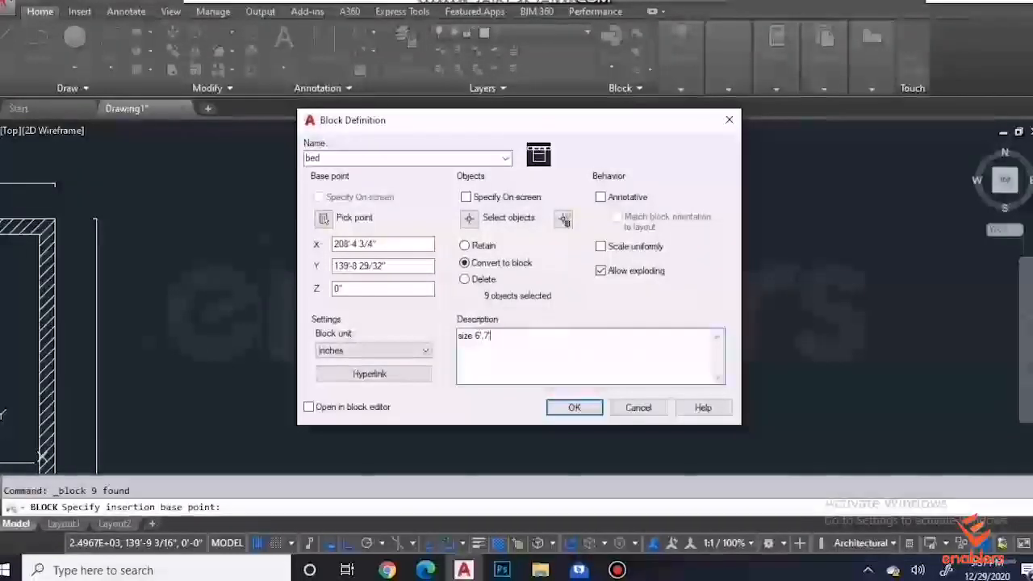
pyautogui.write('"')
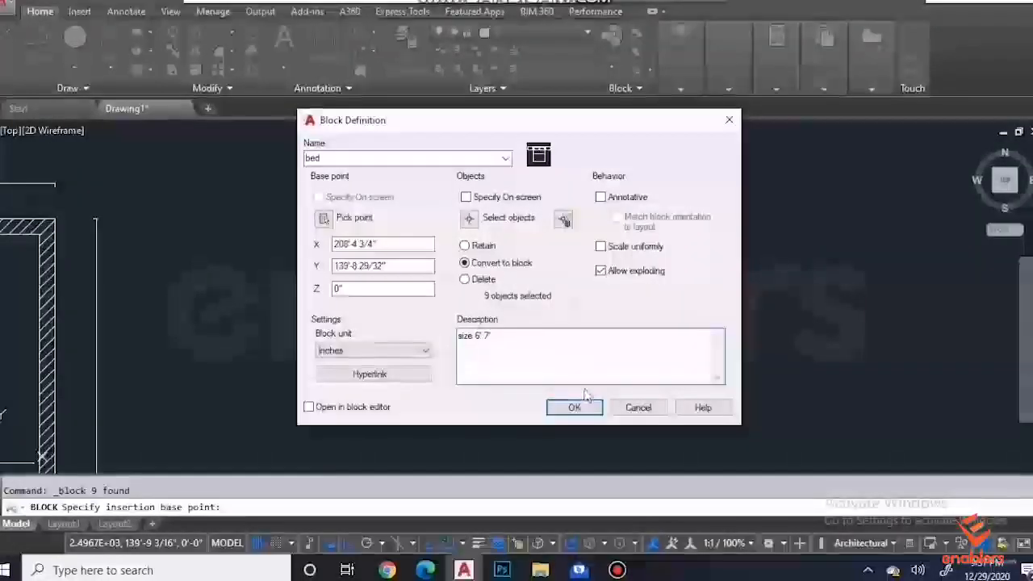
pyautogui.click(586, 406)
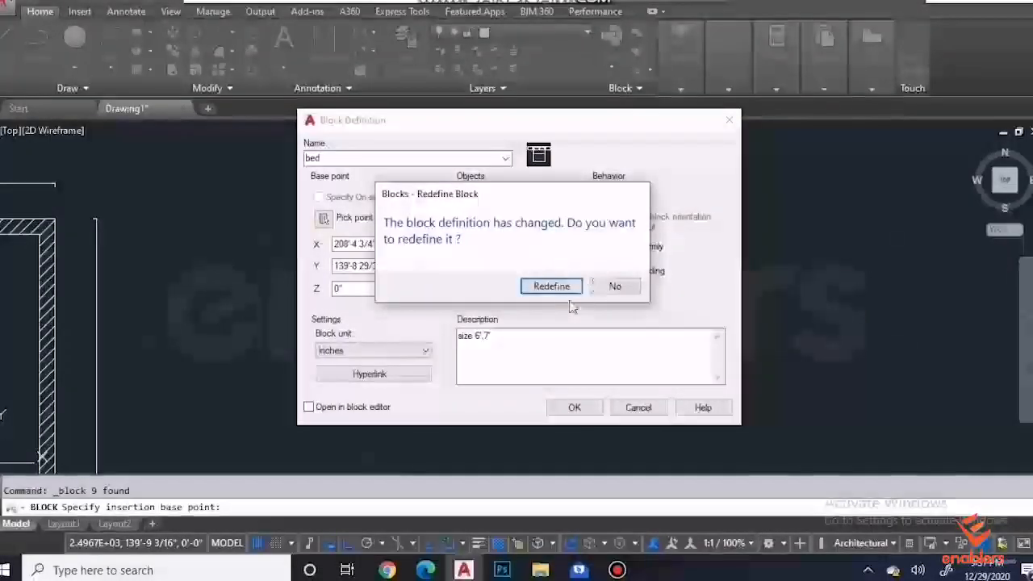
pyautogui.click(552, 287)
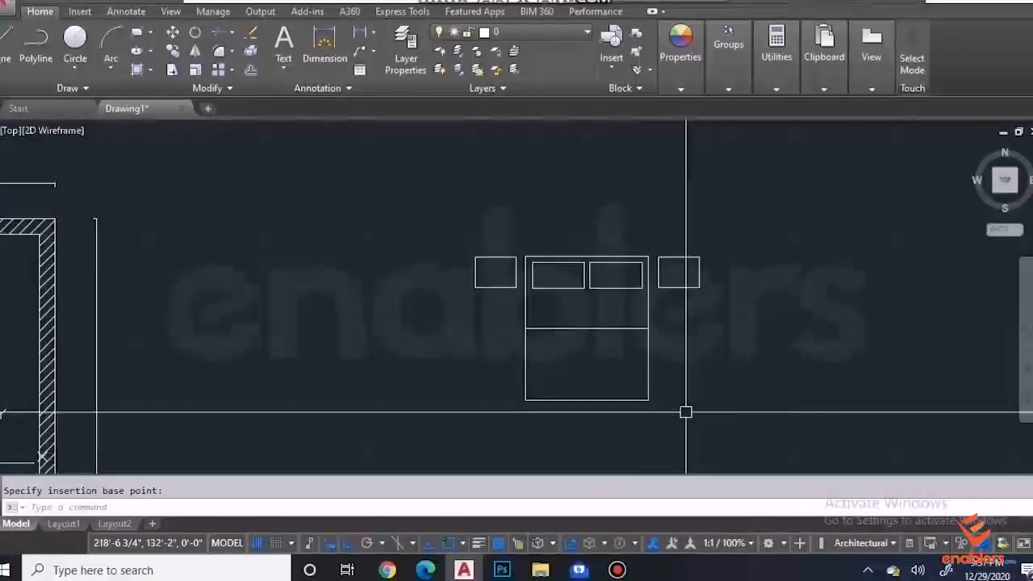
# Step: Move the bed block horizontally by its insertion grip, first toward the floor plan and finally slightly right of its original place
pyautogui.click(664, 267)
pyautogui.click(636, 297)
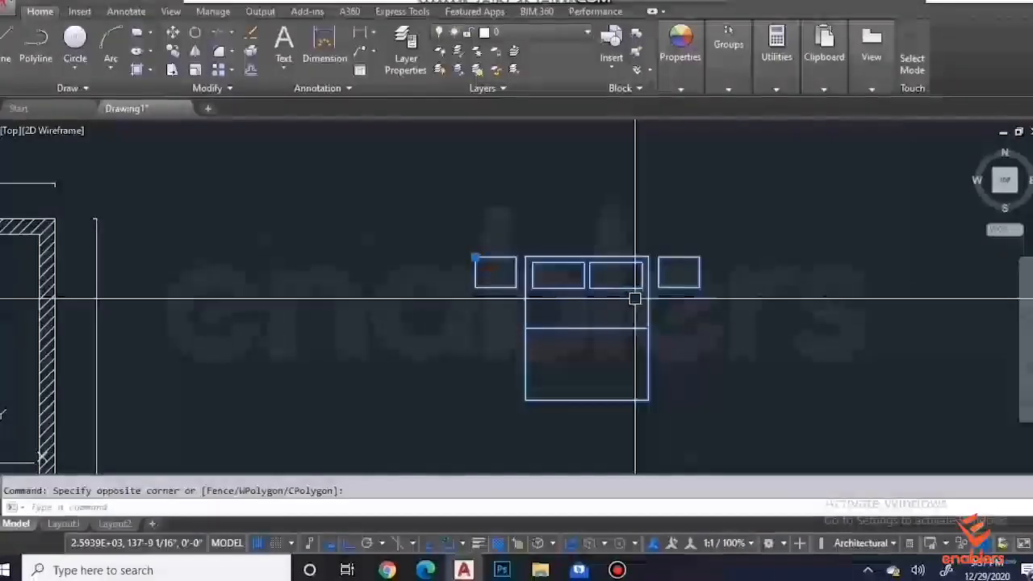
pyautogui.click(477, 258)
pyautogui.click(357, 299)
pyautogui.press('Escape')
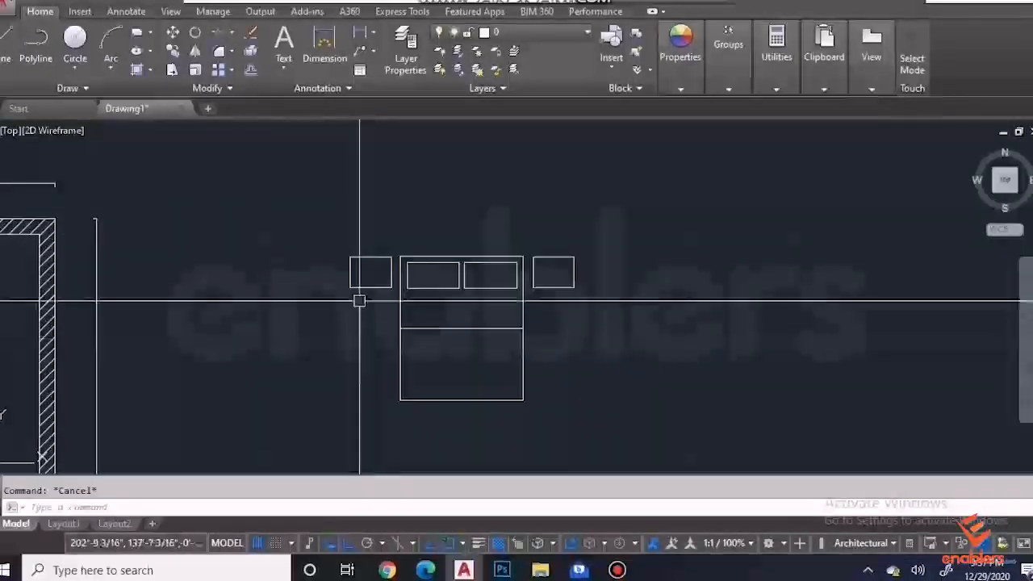
pyautogui.click(352, 258)
pyautogui.click(350, 258)
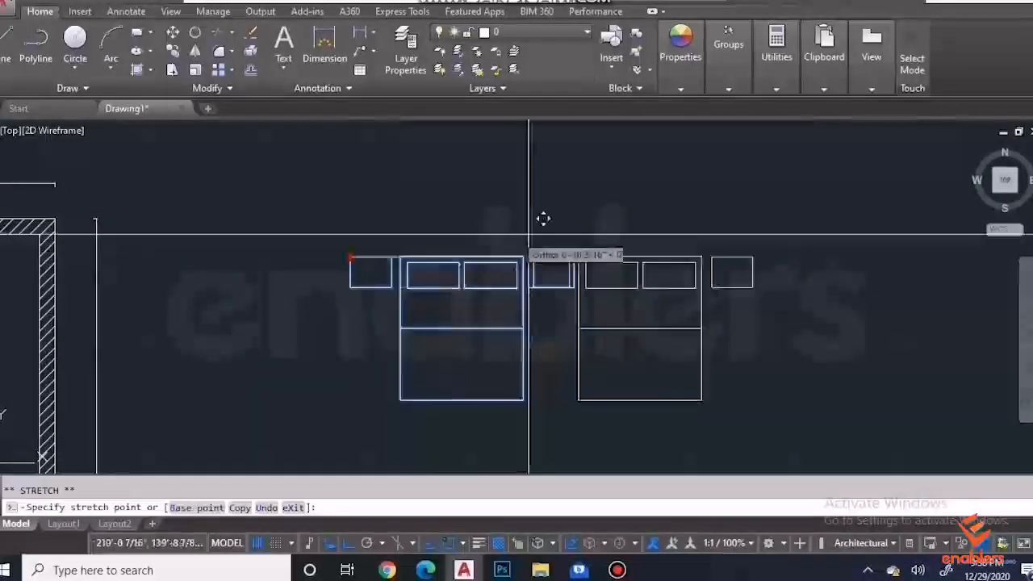
pyautogui.click(536, 209)
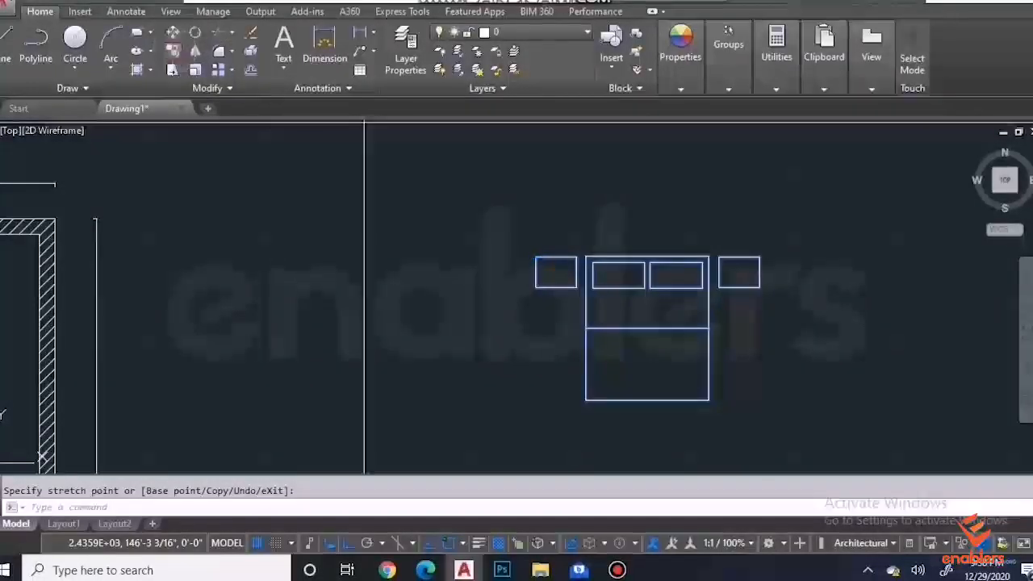
# Step: Copy the bed block three times: two copies in a row toward the floor plan and one below the middle bed
pyautogui.click(174, 51)
pyautogui.click(535, 258)
pyautogui.click(263, 259)
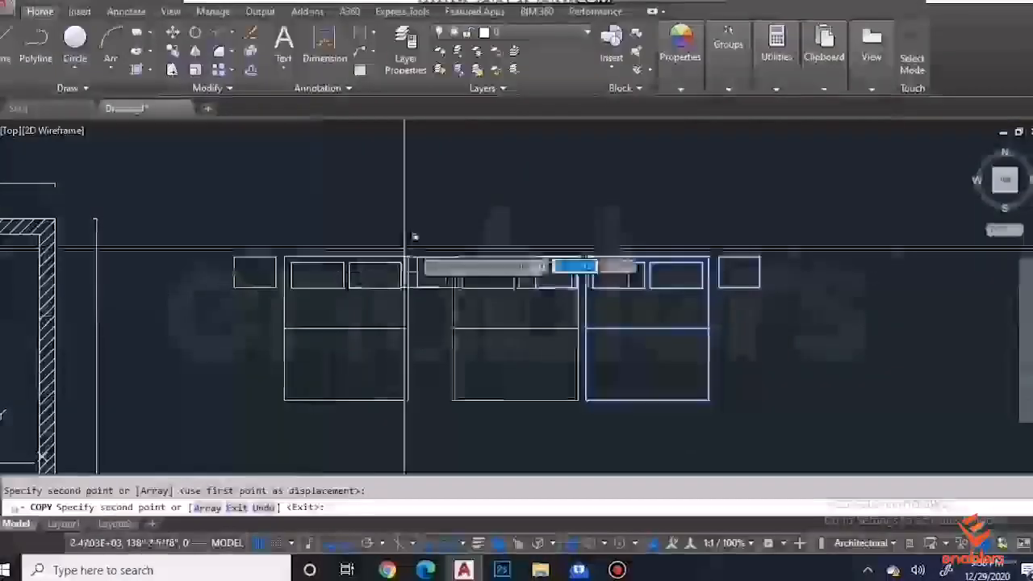
pyautogui.scroll(-5, 570, 358)
pyautogui.press('Escape')
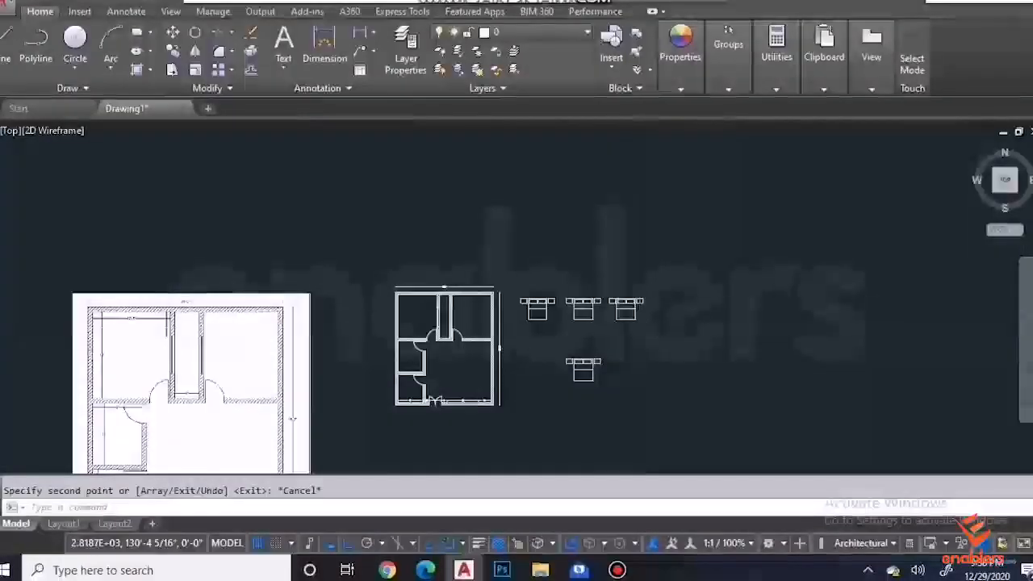
# Step: Open the bed block nearest the floor plan in the Block Editor
pyautogui.scroll(4, 641, 326)
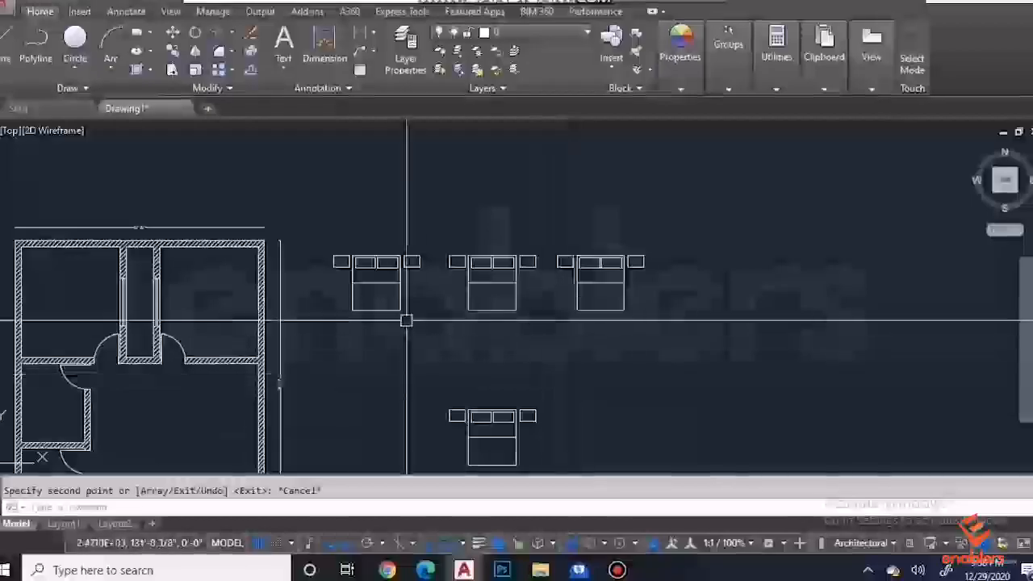
pyautogui.click(362, 284)
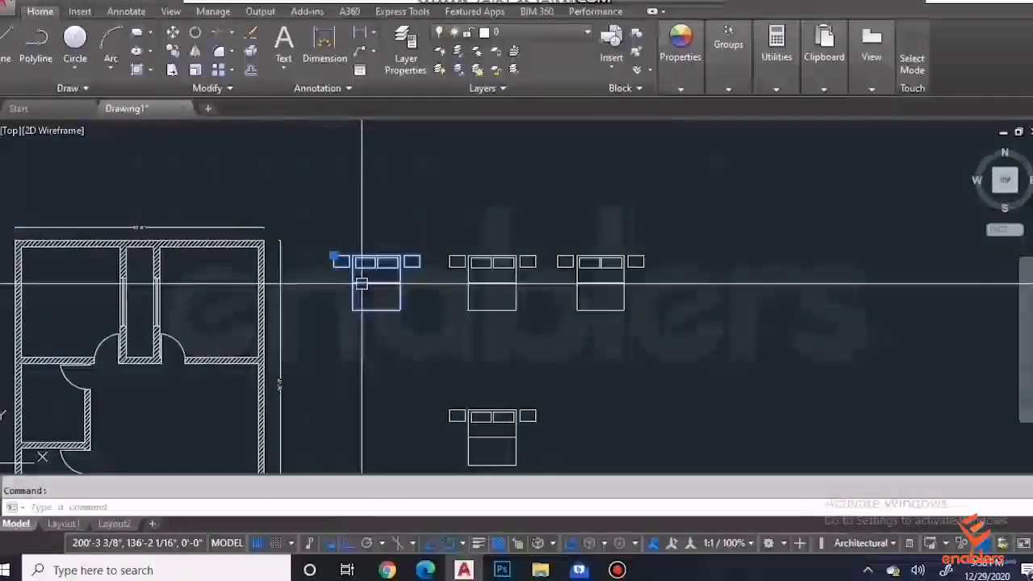
pyautogui.rightClick(362, 282)
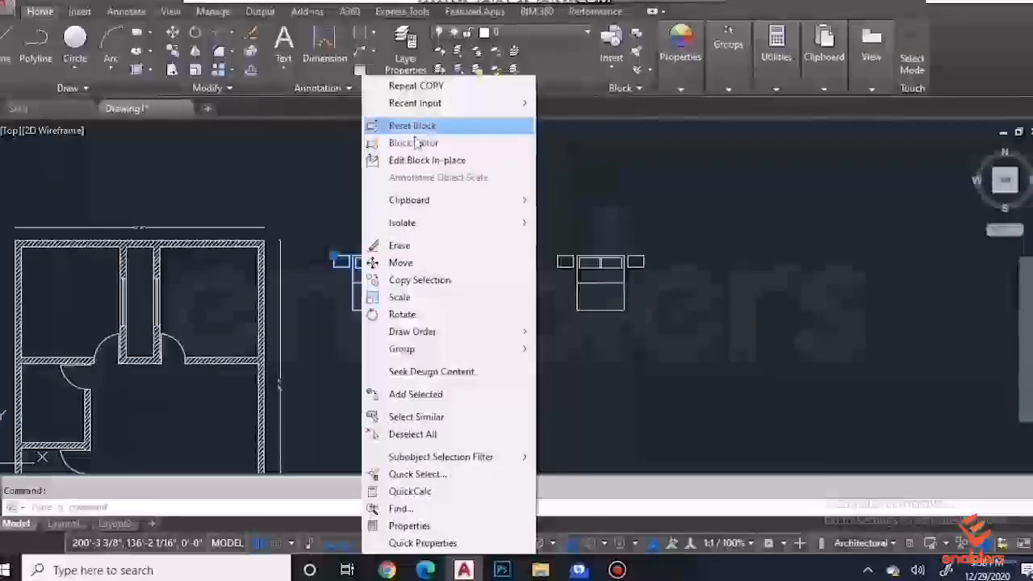
pyautogui.click(413, 143)
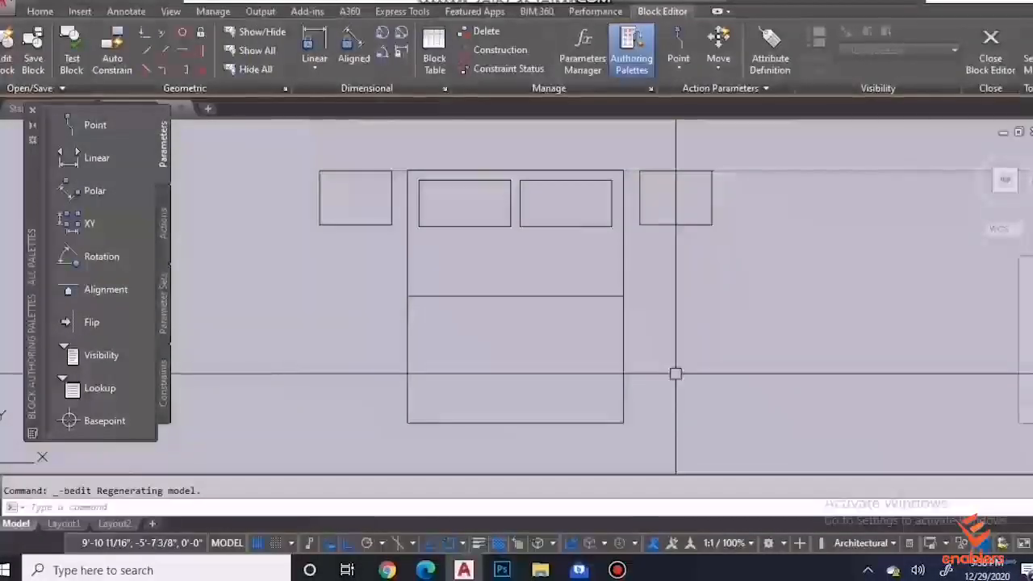
# Step: Move the blanket line straight up so it lies a little below the pillows
pyautogui.click(556, 294)
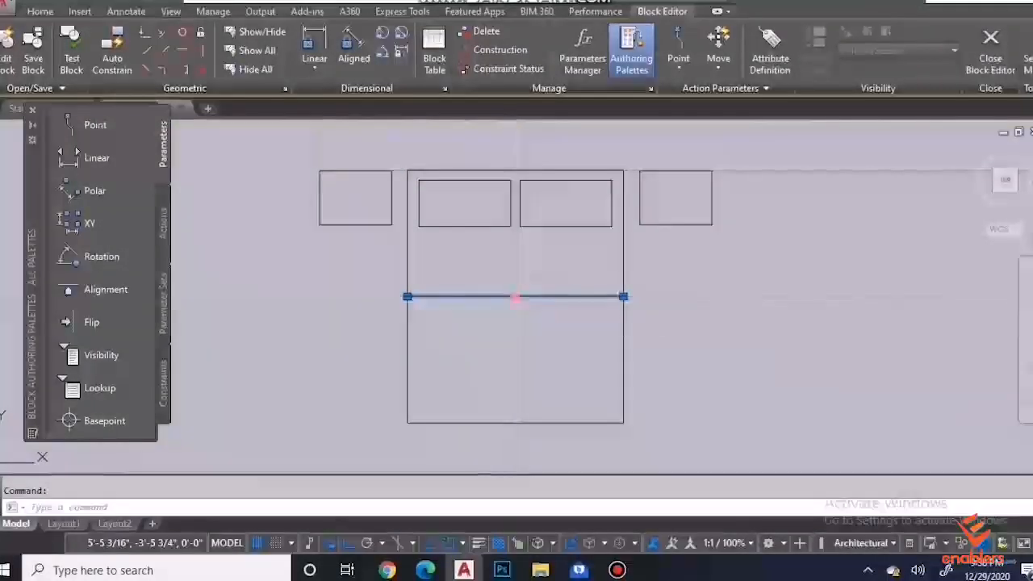
pyautogui.click(515, 297)
pyautogui.click(515, 255)
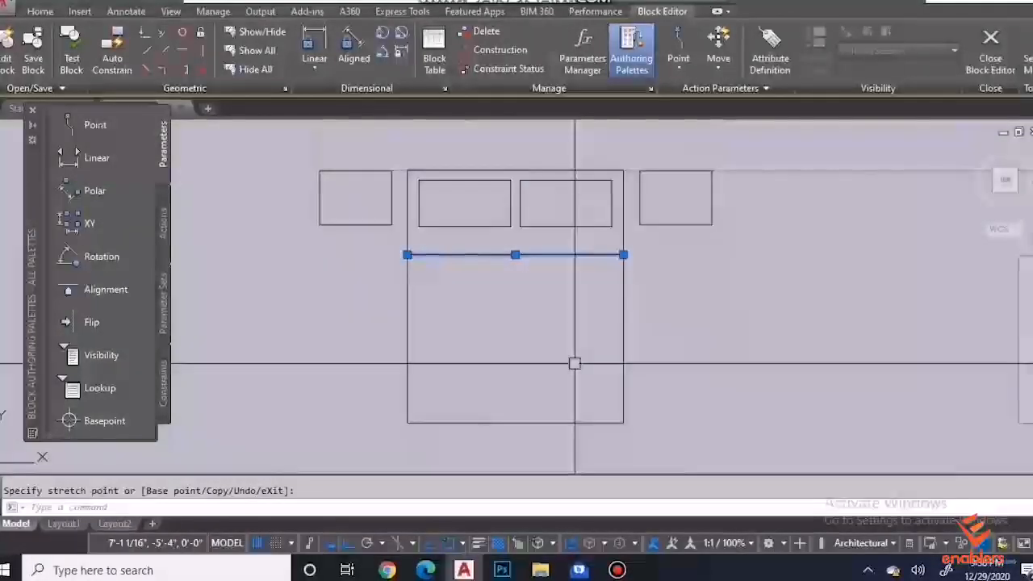
# Step: Offset the blanket line downward by 4 inches three times in succession to form evenly spaced fold lines
pyautogui.write('o')
pyautogui.press('Return')
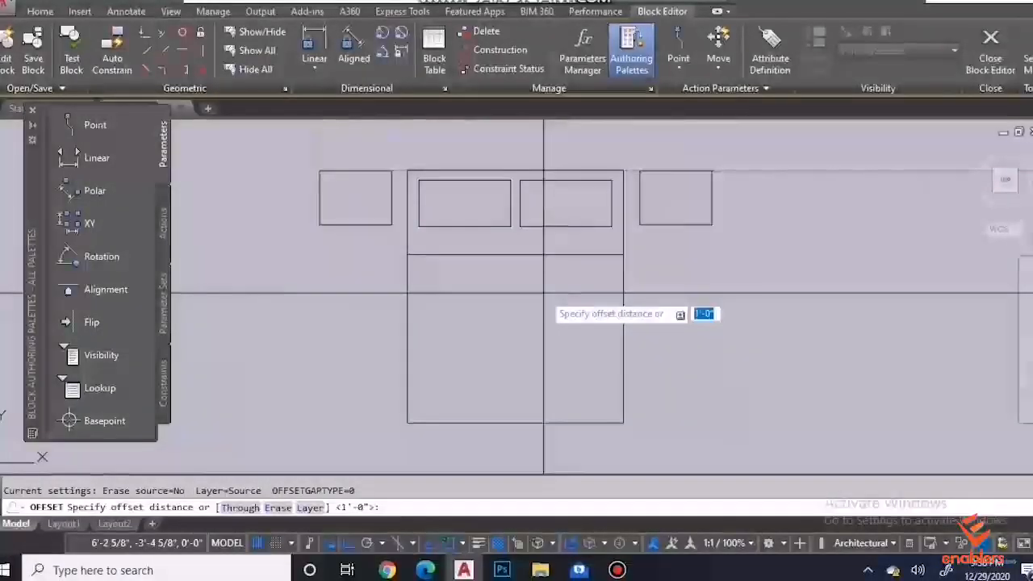
pyautogui.write('4')
pyautogui.press('Return')
pyautogui.click(542, 256)
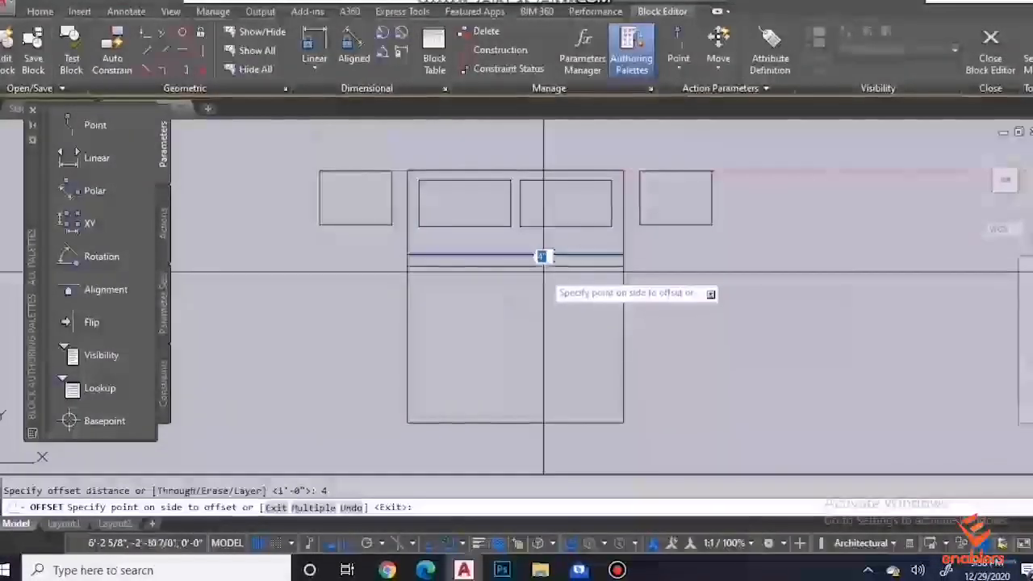
pyautogui.click(552, 287)
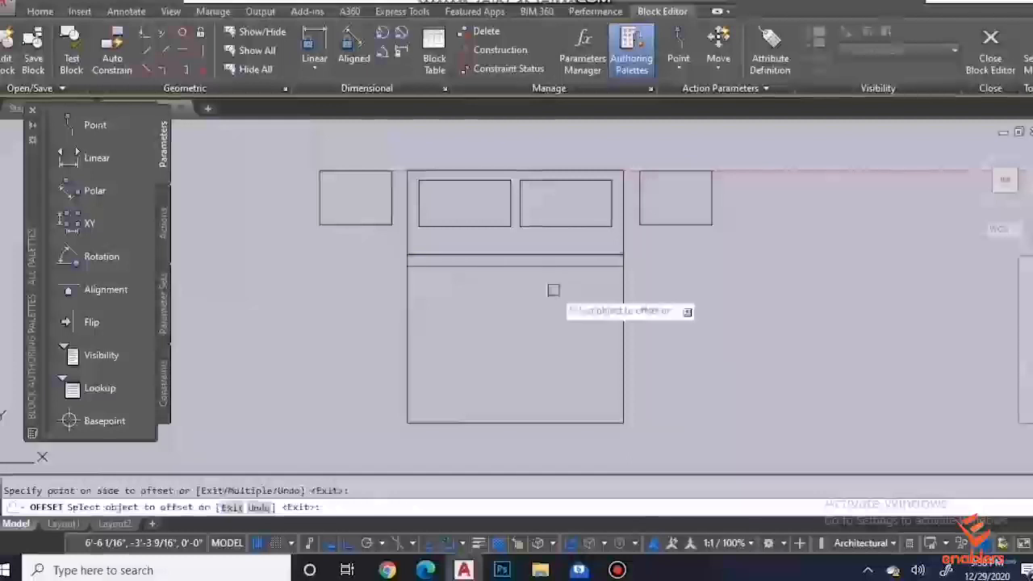
pyautogui.click(513, 267)
pyautogui.click(515, 280)
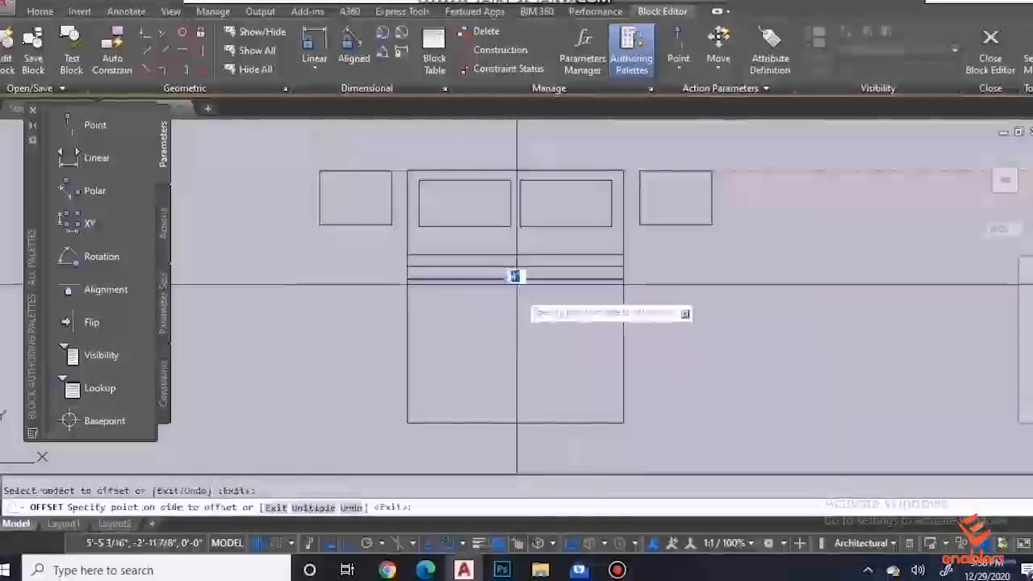
pyautogui.click(597, 441)
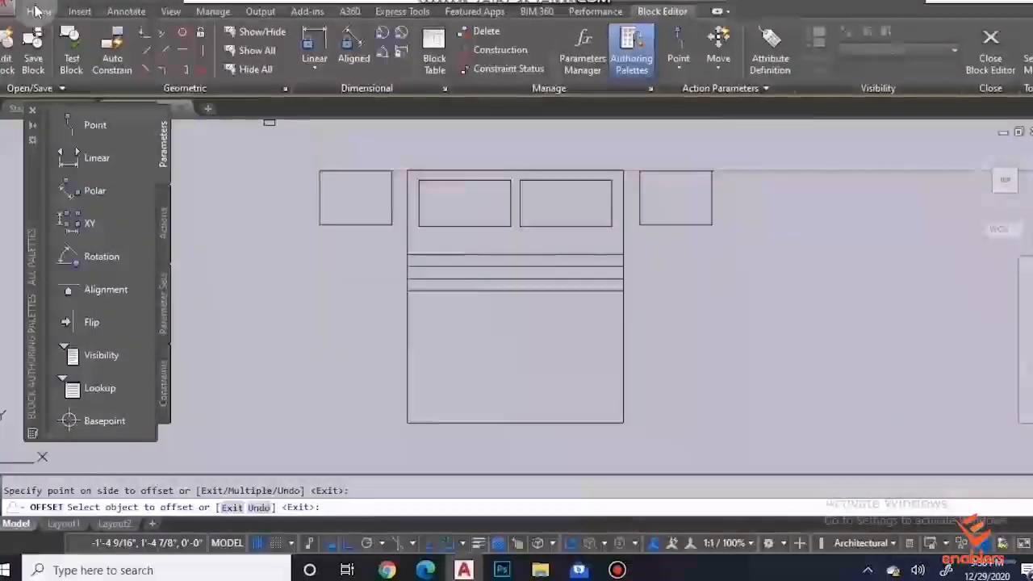
# Step: Hatch the large blanket area below the fold lines with the ANSI32 pattern at a scale of 20
pyautogui.click(39, 11)
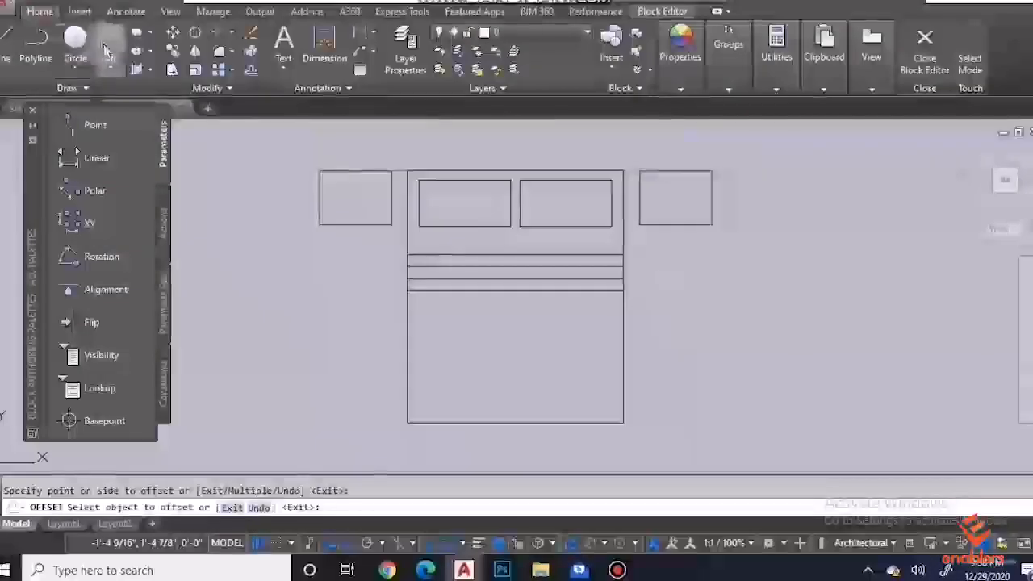
pyautogui.click(137, 70)
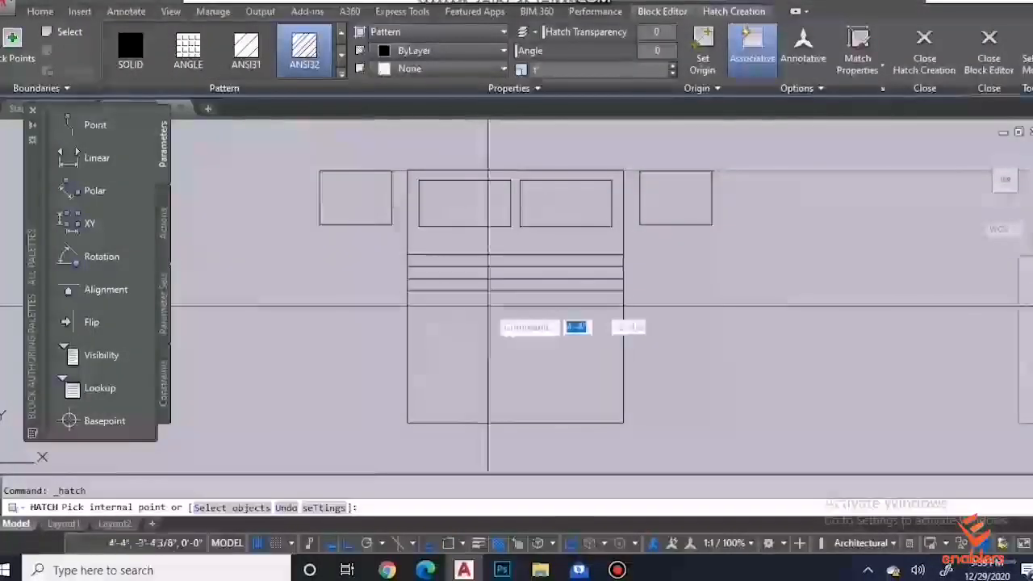
pyautogui.click(532, 331)
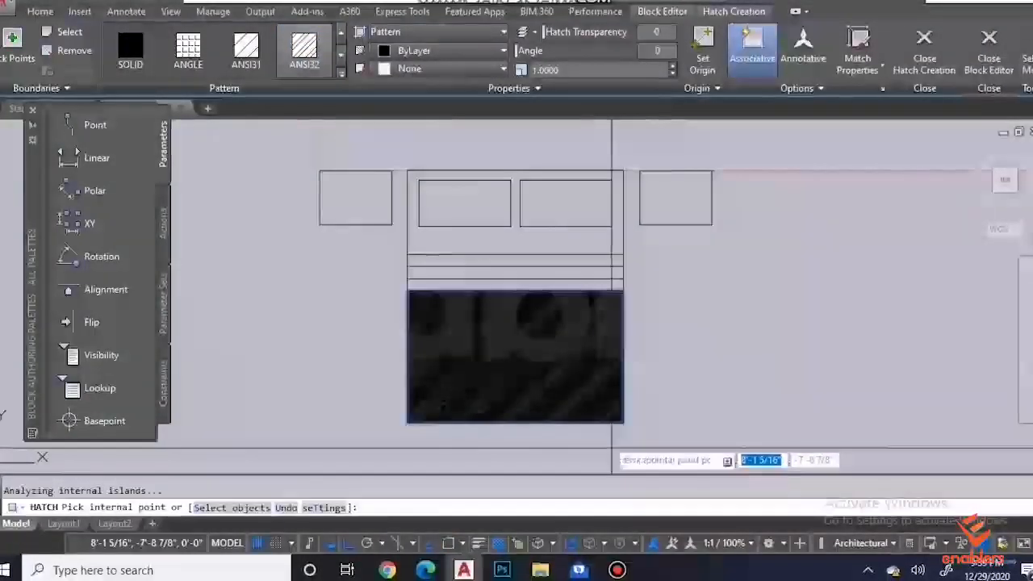
pyautogui.click(626, 71)
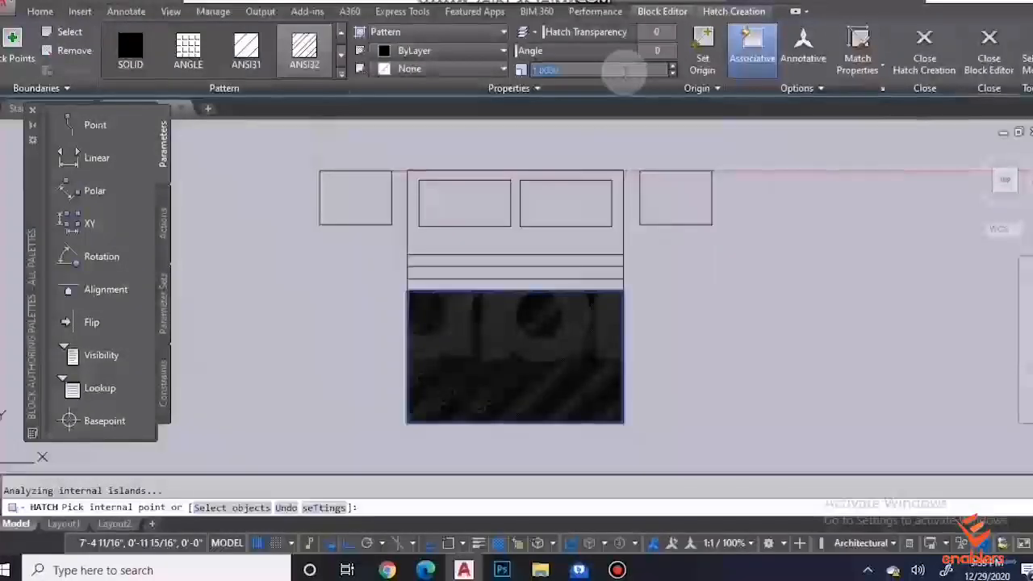
pyautogui.write('20')
pyautogui.press('Return')
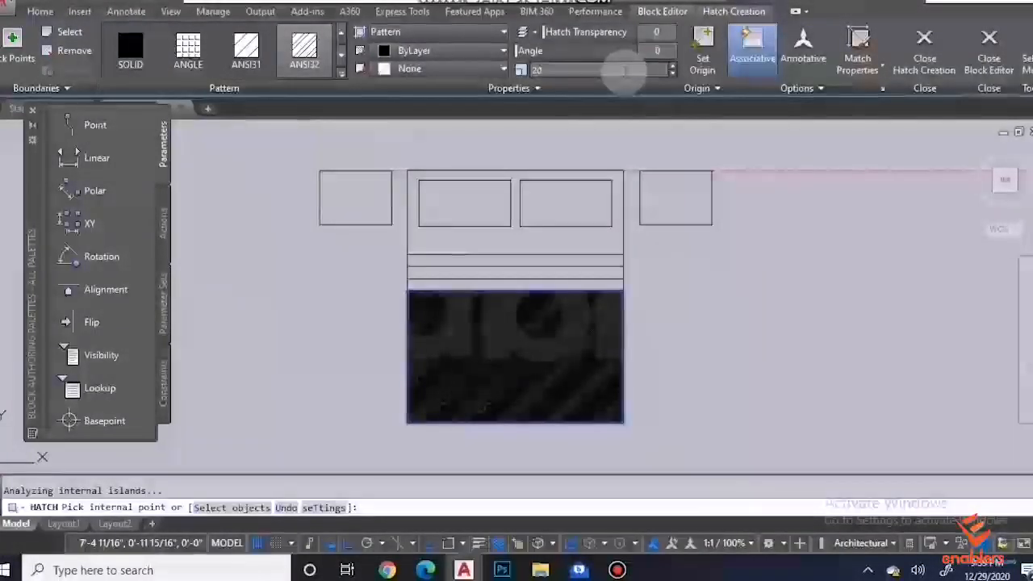
# Step: Set the blanket hatch scale to 50 and finish the hatch
pyautogui.click(582, 338)
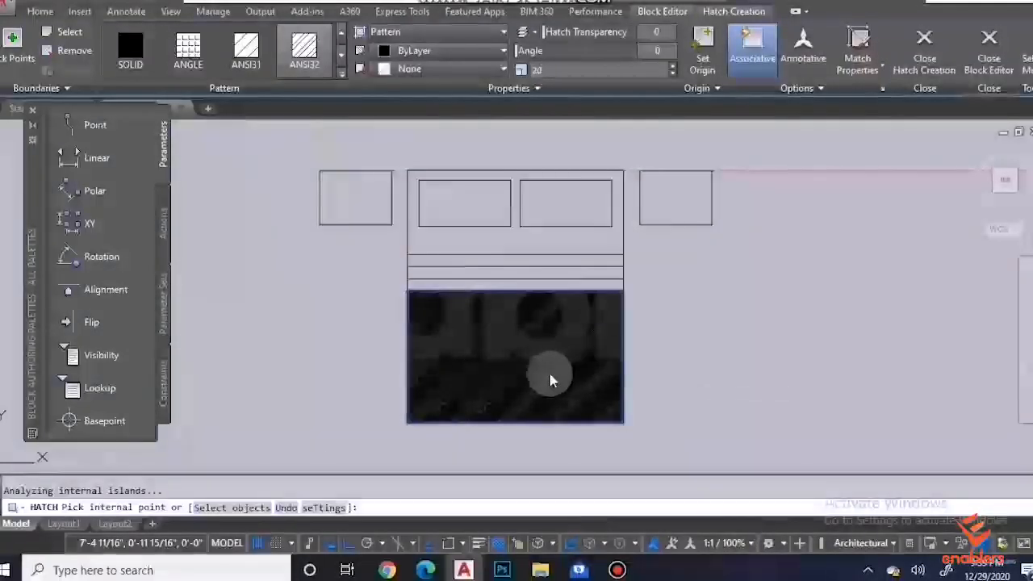
pyautogui.scroll(6, 551, 378)
pyautogui.scroll(-4, 551, 380)
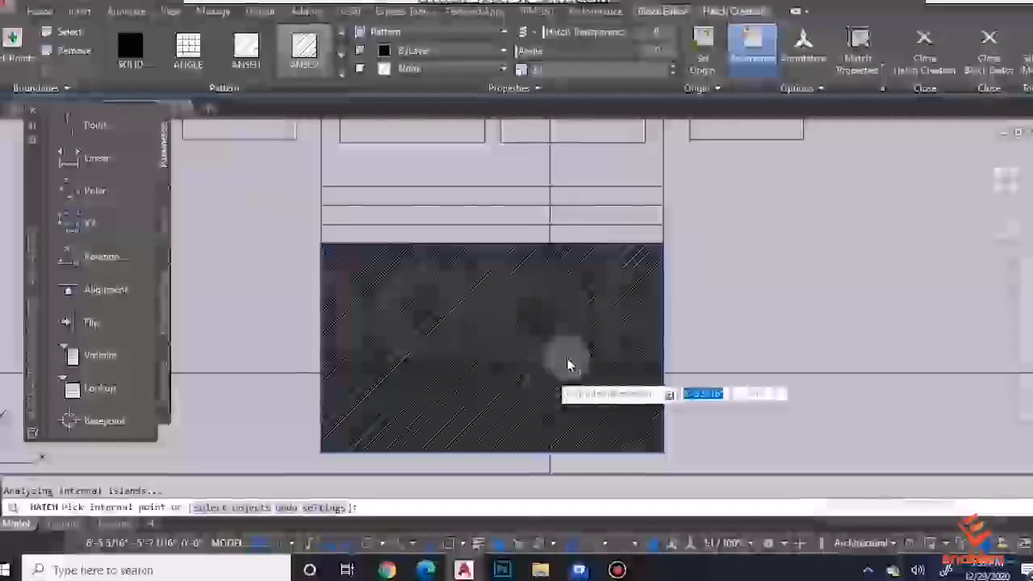
pyautogui.click(256, 66)
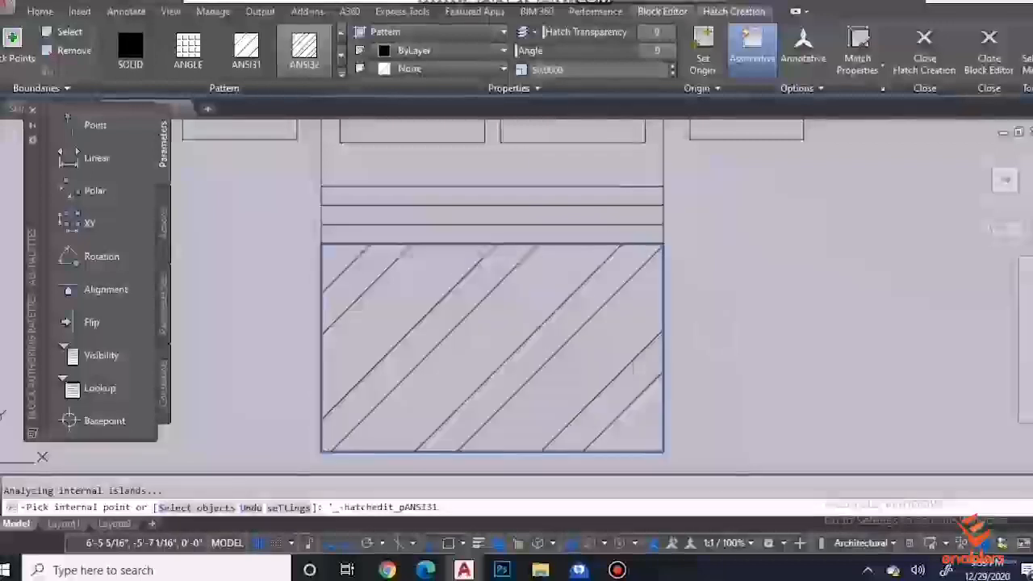
pyautogui.scroll(-4, 492, 327)
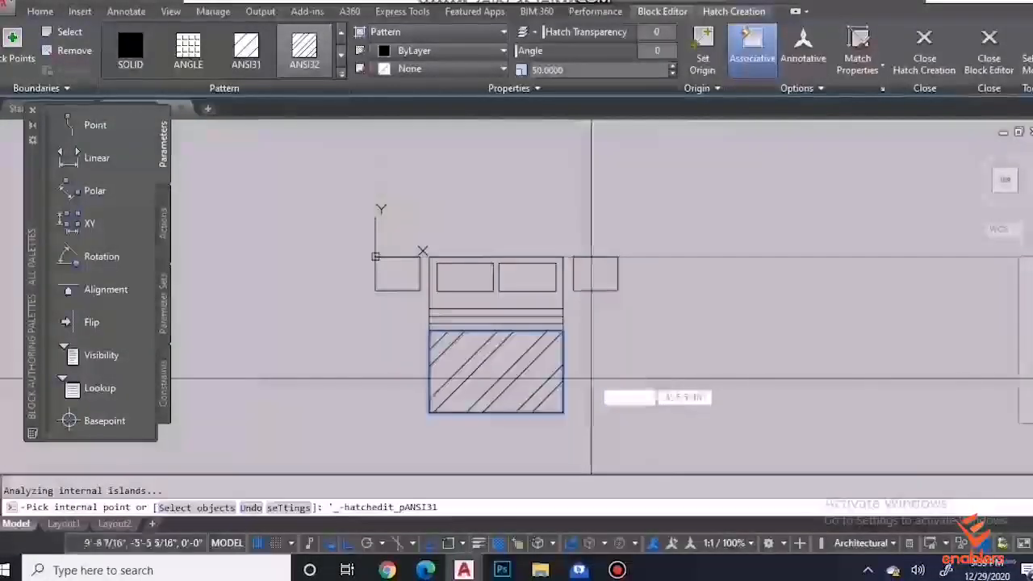
pyautogui.press('Return')
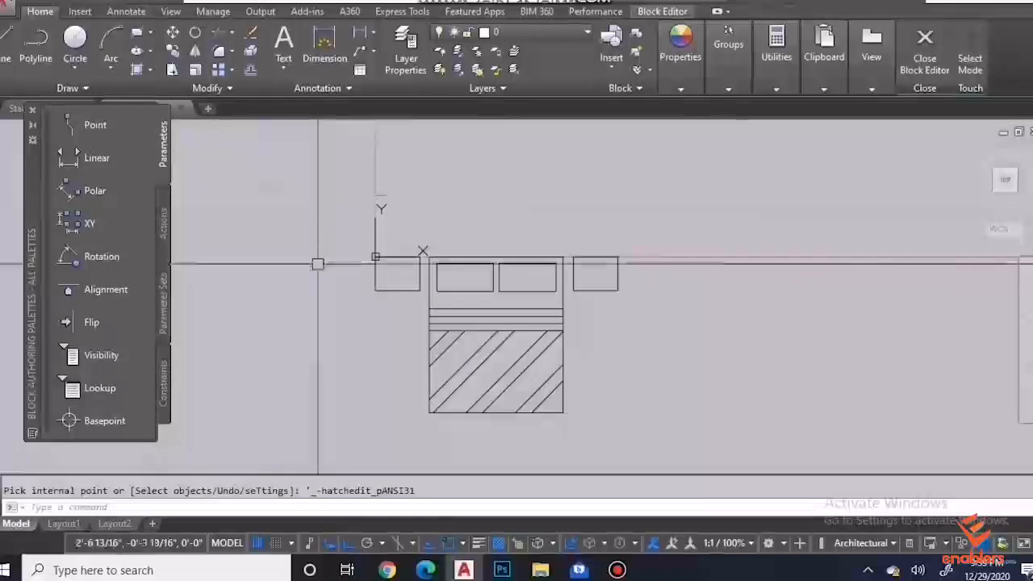
# Step: Close the Block Editor and save the changes to the bed block
pyautogui.click(910, 66)
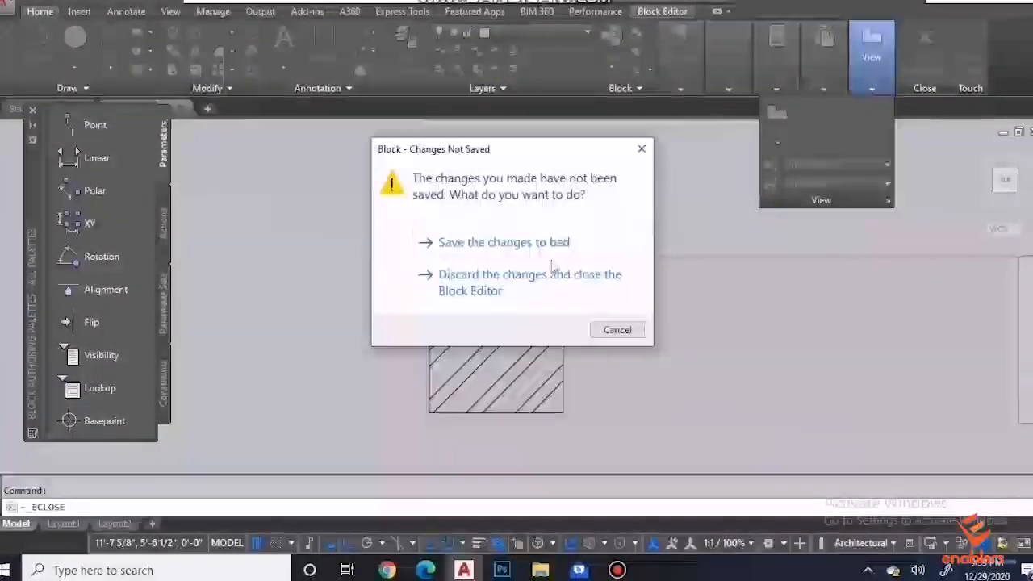
pyautogui.click(523, 252)
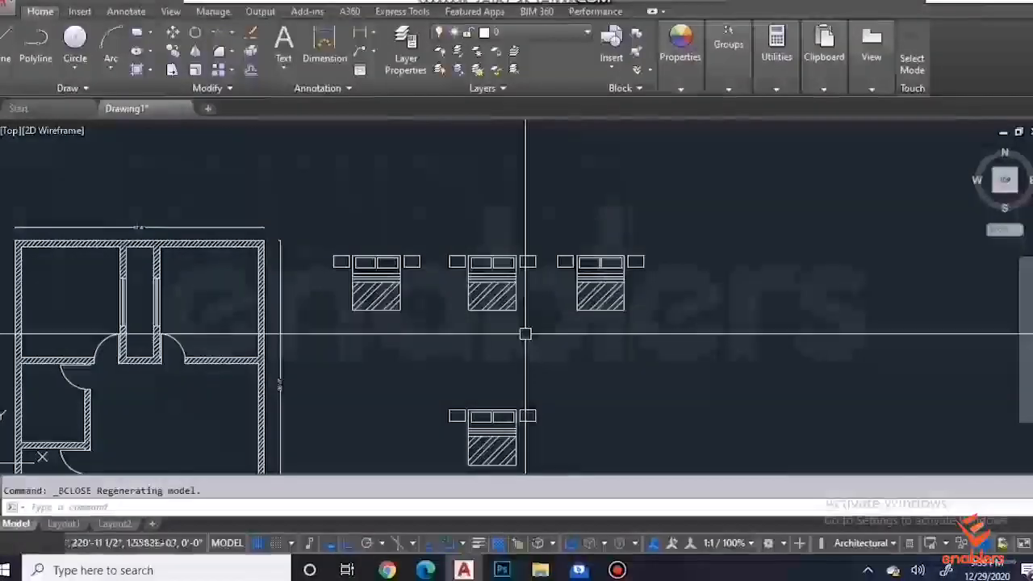
pyautogui.scroll(-2, 526, 333)
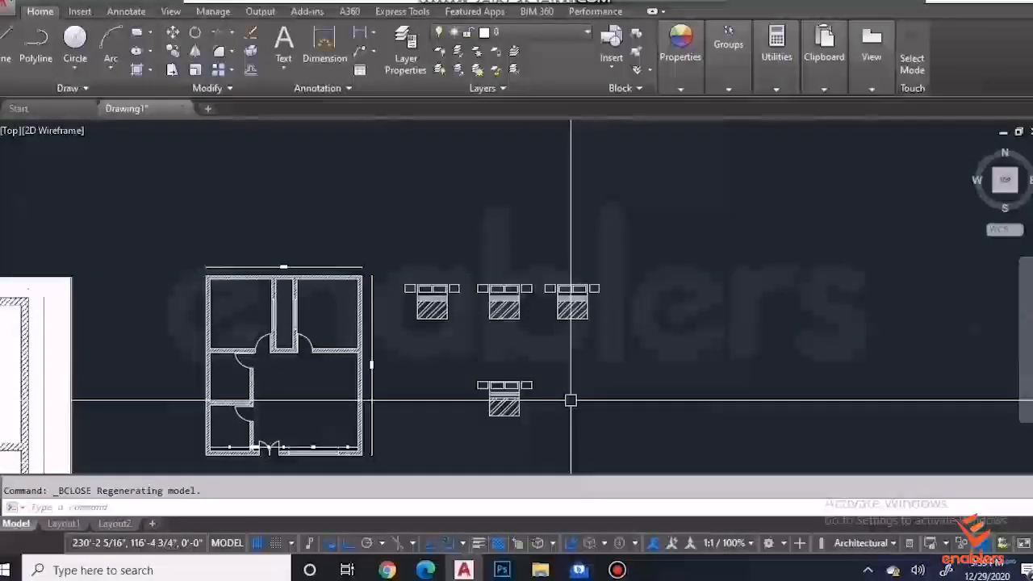
pyautogui.scroll(4, 466, 399)
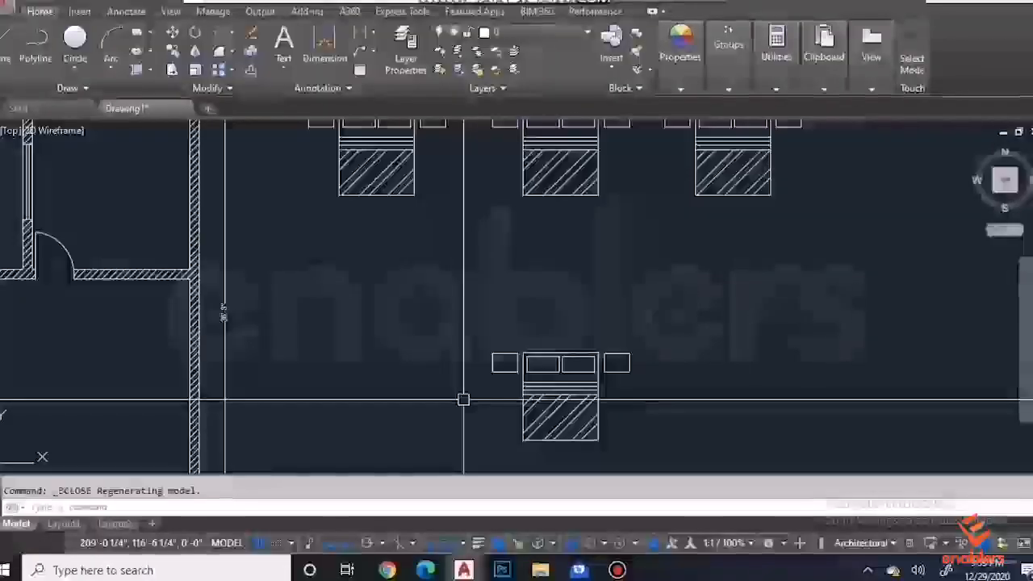
pyautogui.scroll(-2, 463, 398)
pyautogui.scroll(-2, 464, 399)
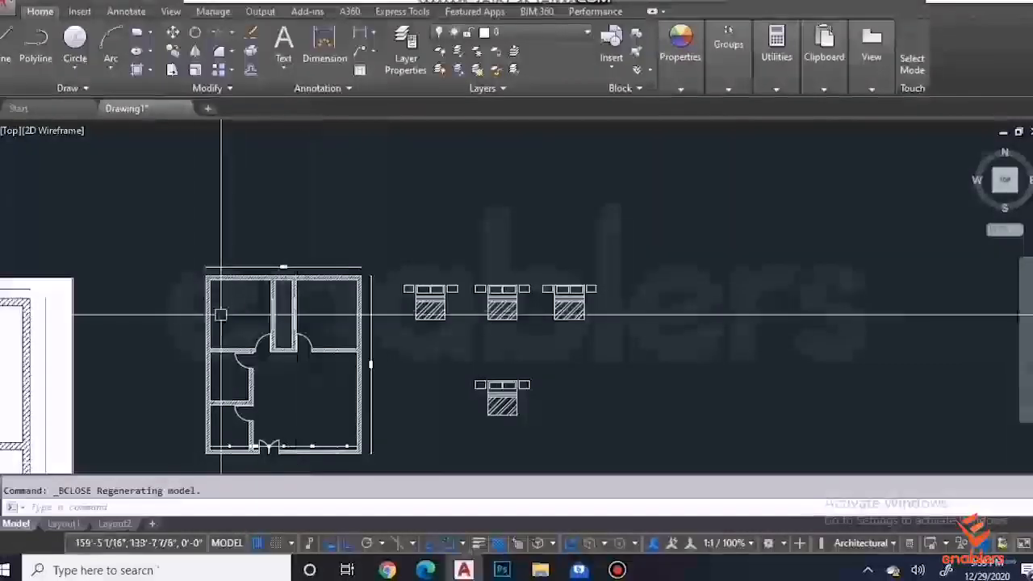
# Step: Move the bed block nearest the floor plan into the upper-left bedroom, with its headboard just below the top wall
pyautogui.scroll(4, 242, 279)
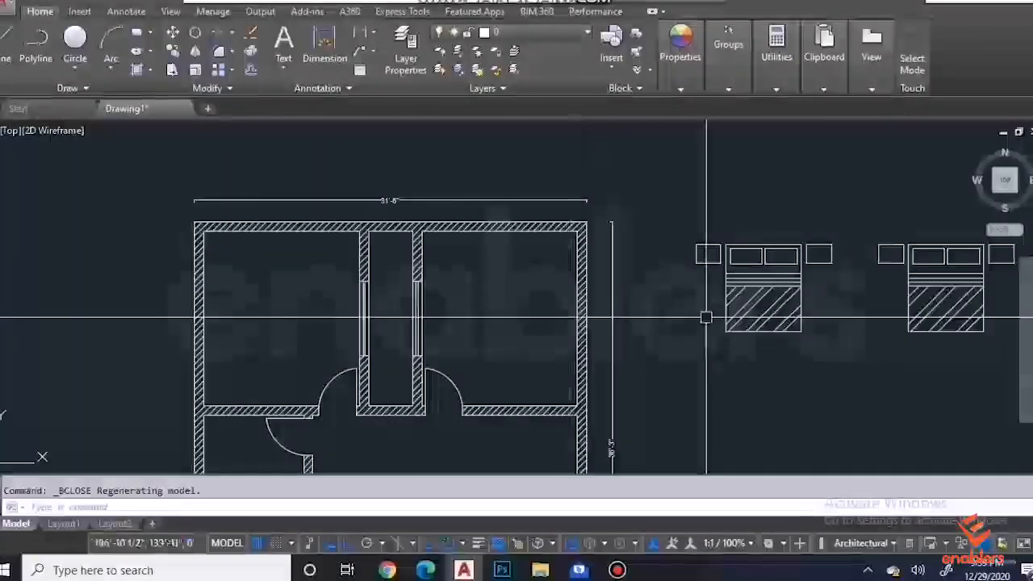
pyautogui.click(718, 294)
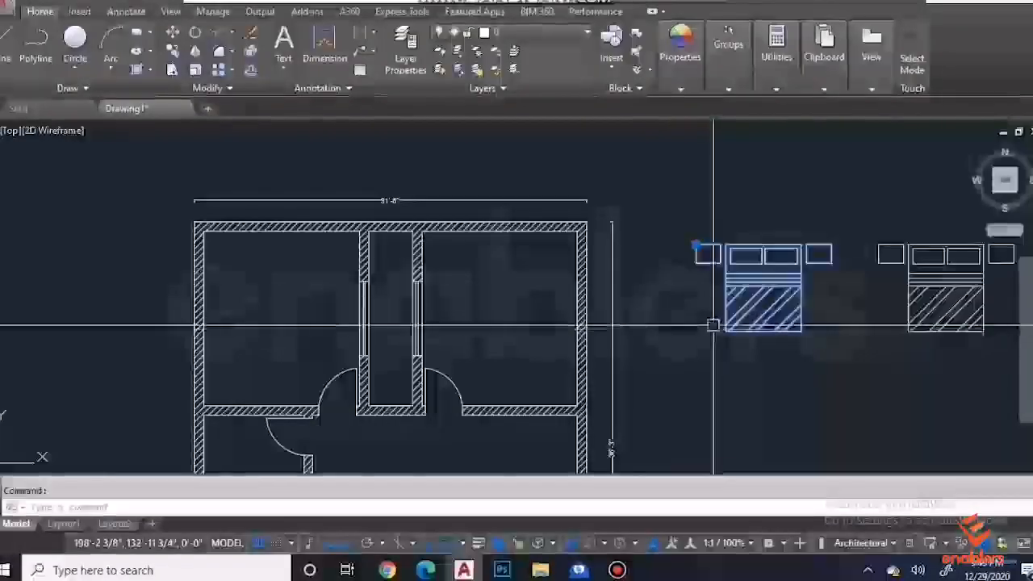
pyautogui.click(696, 244)
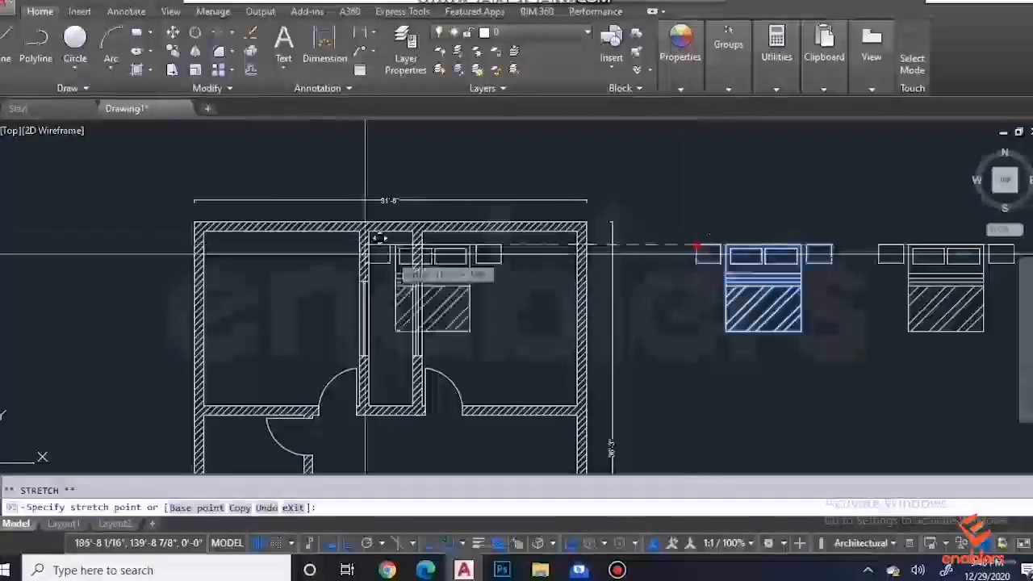
pyautogui.click(217, 260)
pyautogui.scroll(2, 202, 231)
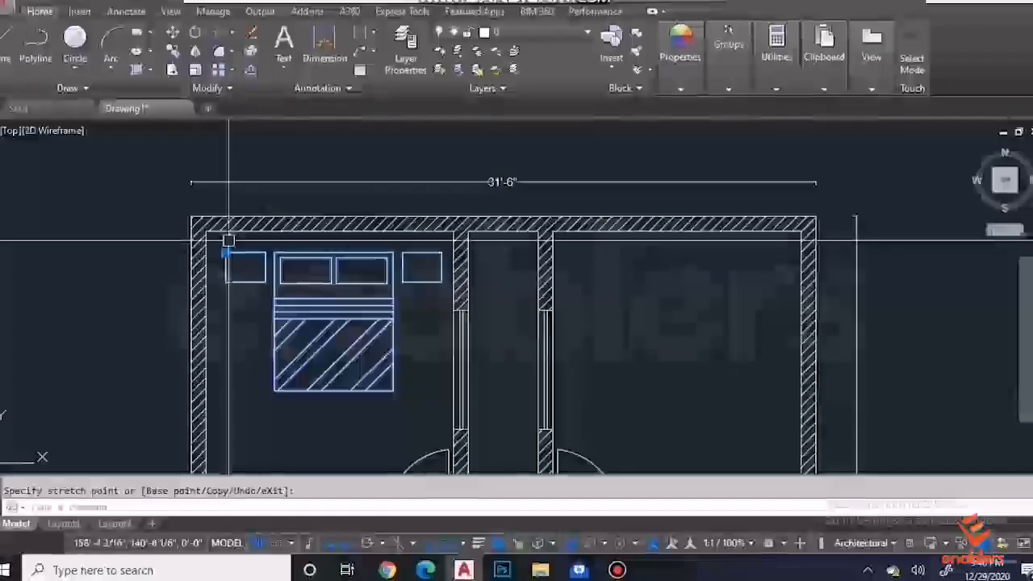
pyautogui.scroll(3, 226, 253)
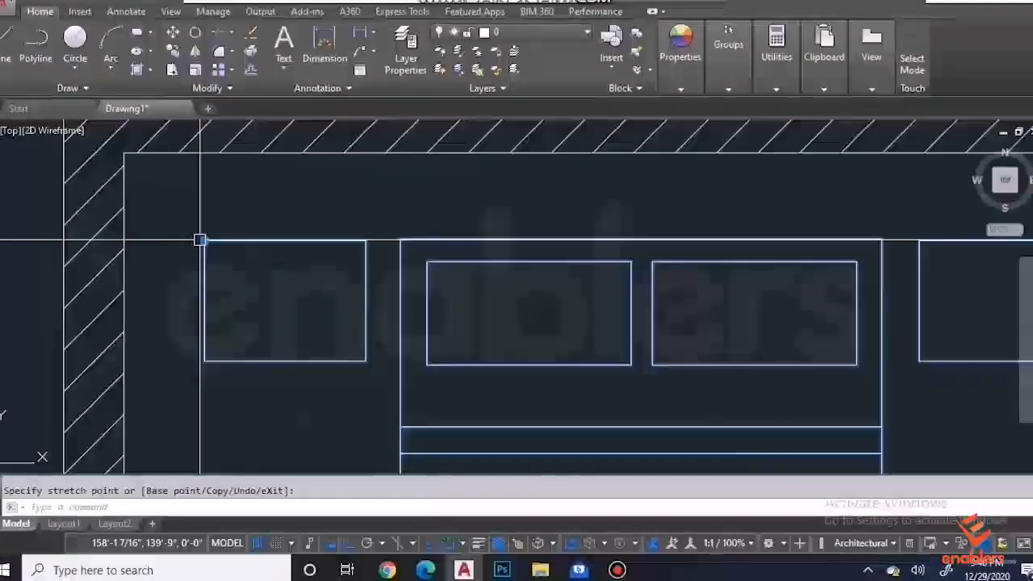
pyautogui.scroll(-5, 204, 241)
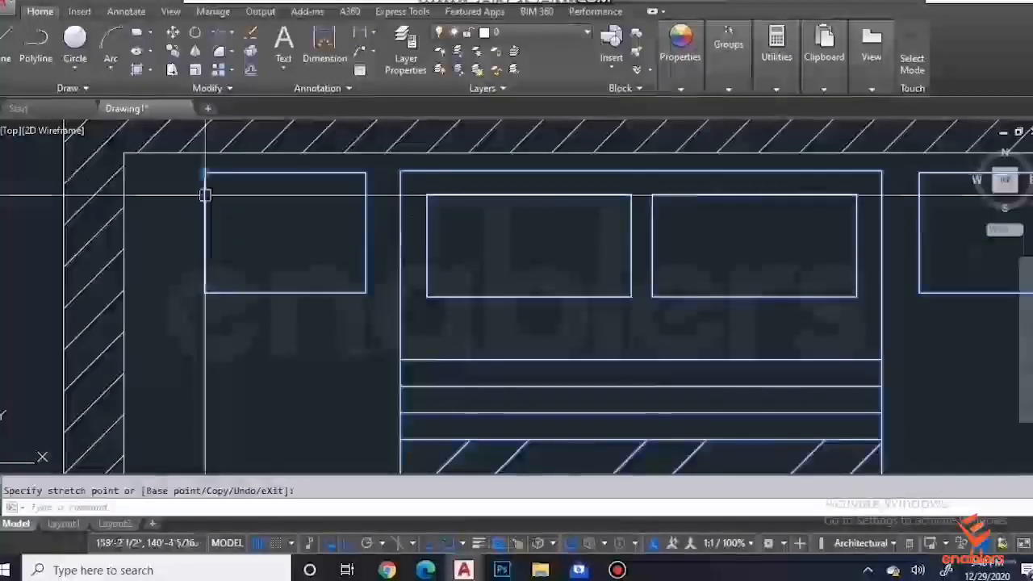
pyautogui.scroll(2, 210, 202)
pyautogui.scroll(-4, 549, 298)
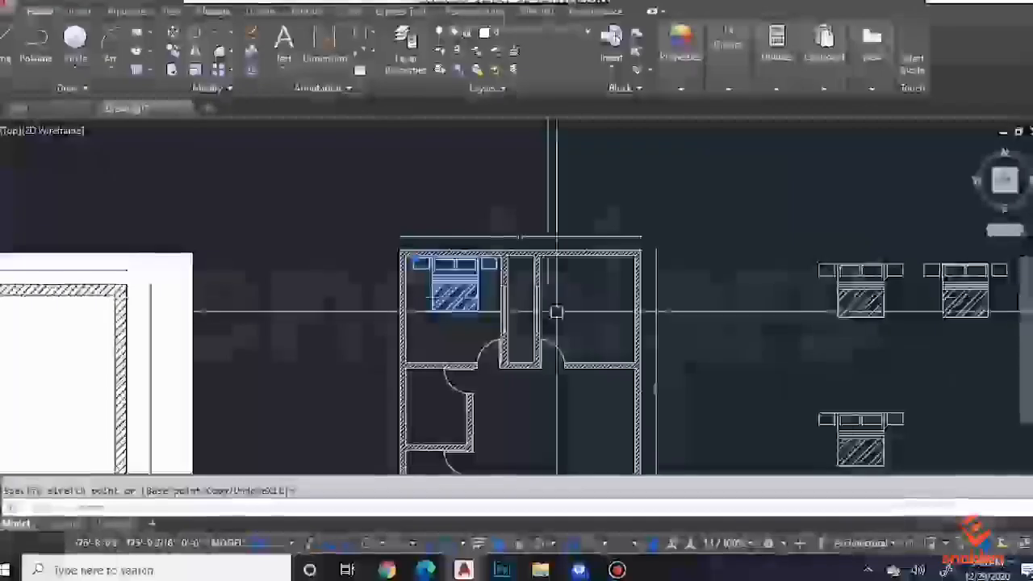
pyautogui.press('Escape')
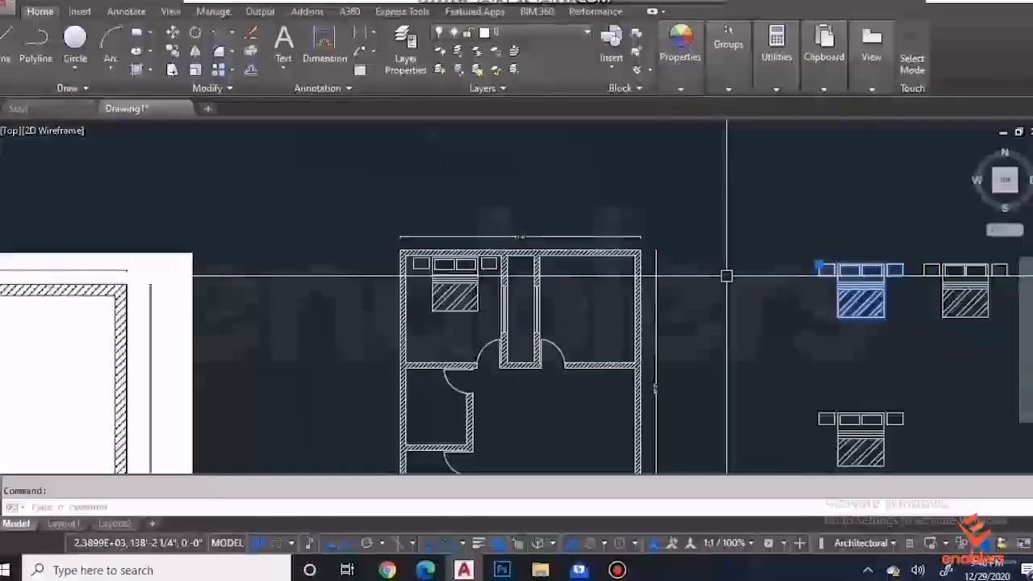
# Step: Rotate the next bed block in the row 90 degrees clockwise about its outer side-table corner so its headboard faces right
pyautogui.write('ro')
pyautogui.press('Return')
pyautogui.click(821, 262)
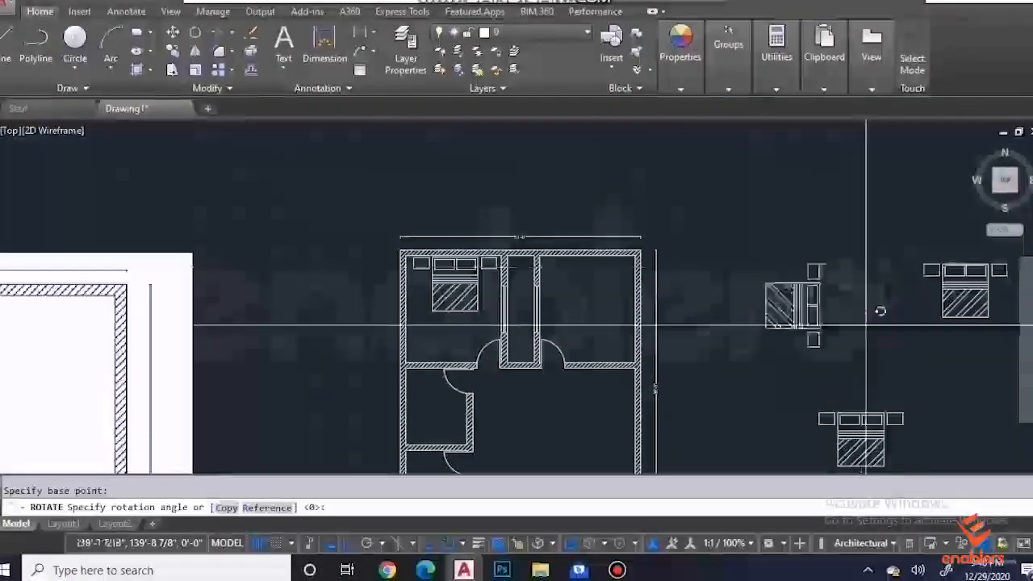
pyautogui.click(825, 364)
# Step: Move the rotated bed block into the upper-right bedroom, with its headboard facing the right outer wall
pyautogui.click(819, 264)
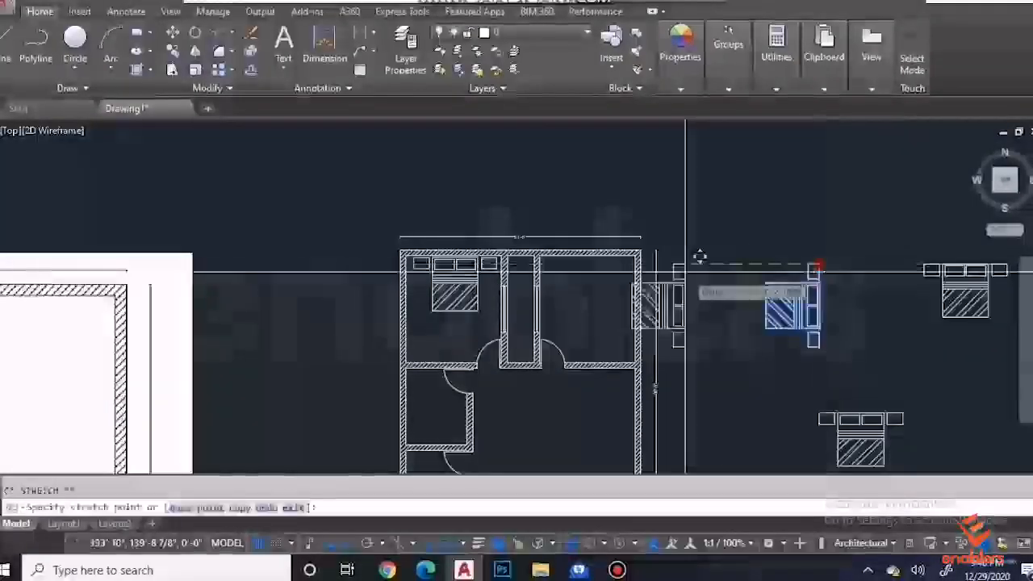
pyautogui.scroll(4, 624, 295)
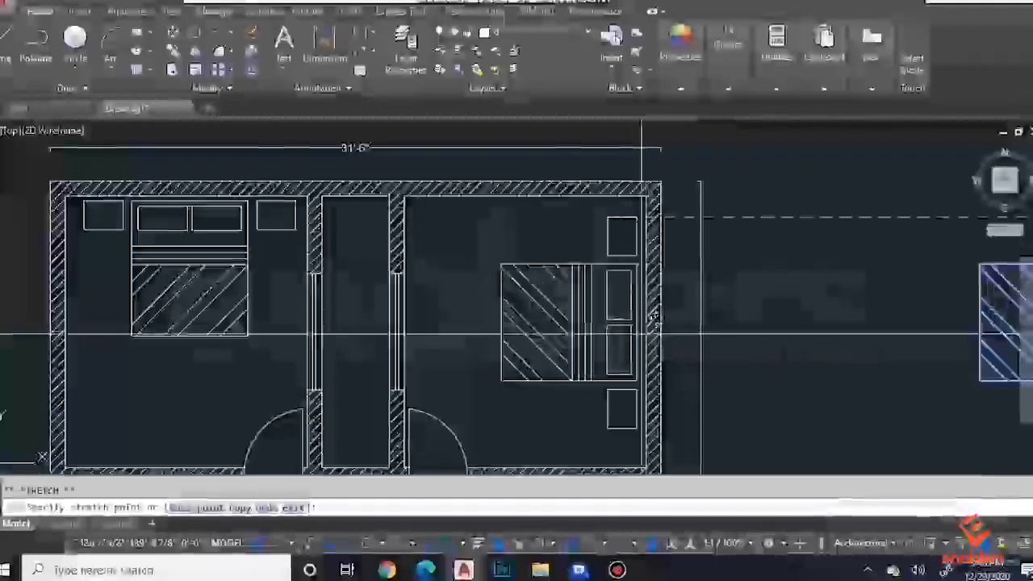
pyautogui.click(627, 364)
pyautogui.scroll(-1, 627, 371)
pyautogui.scroll(2, 630, 451)
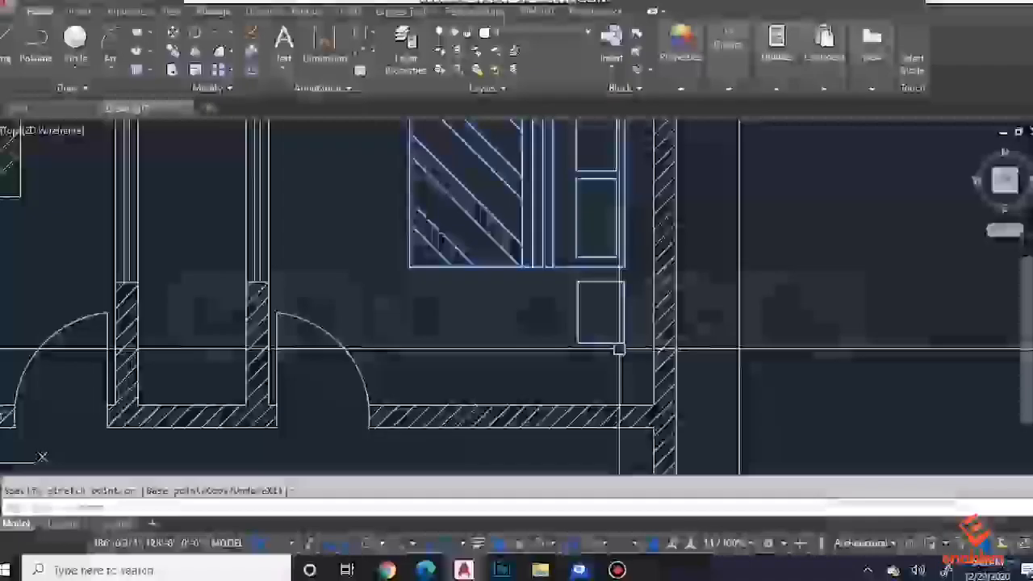
pyautogui.scroll(-2, 620, 350)
pyautogui.scroll(2, 622, 200)
pyautogui.scroll(-2, 622, 204)
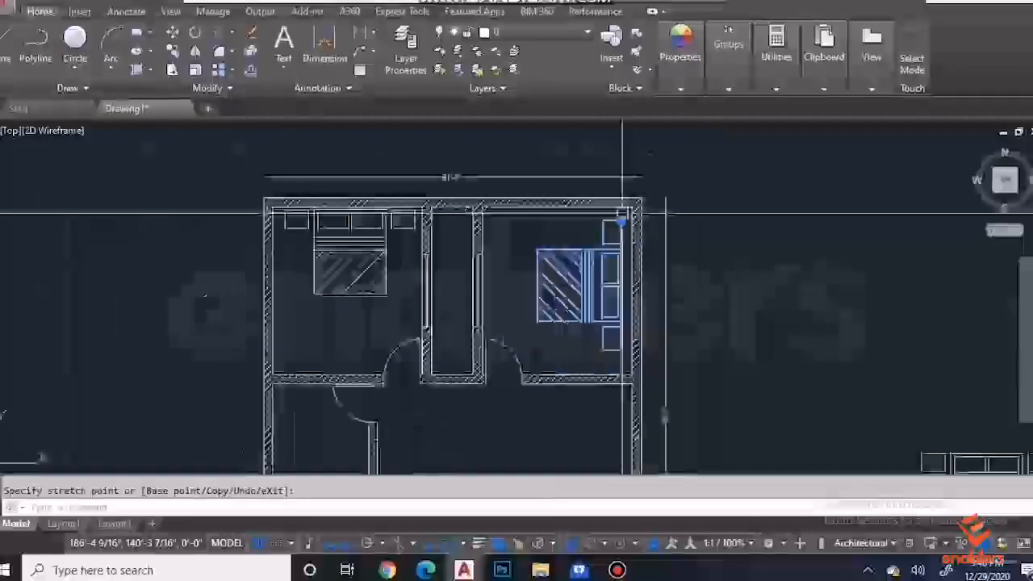
pyautogui.scroll(1, 623, 214)
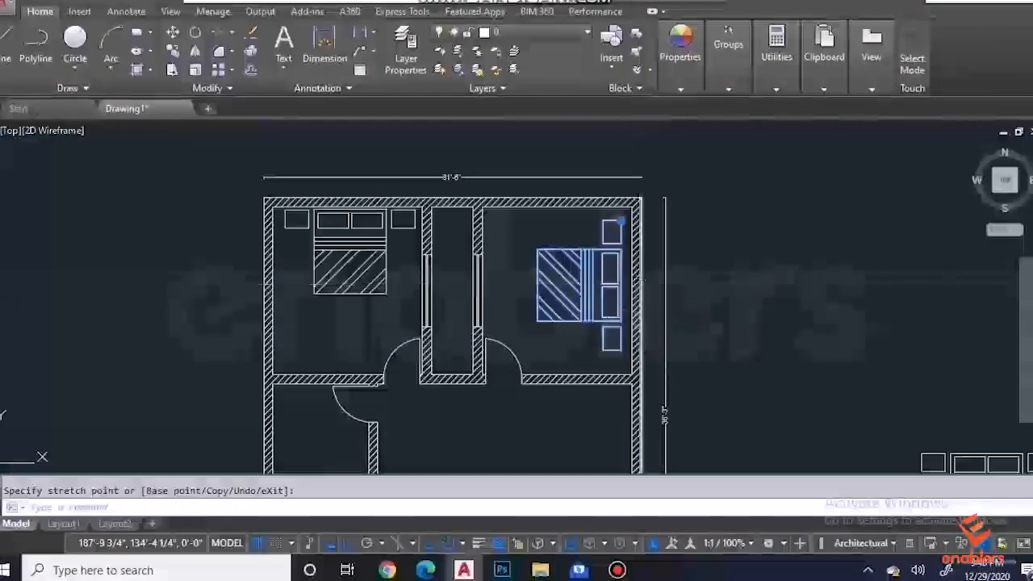
# Step: Move the rotated bed closer to the right outer wall with object snap turned off
pyautogui.press('Return')
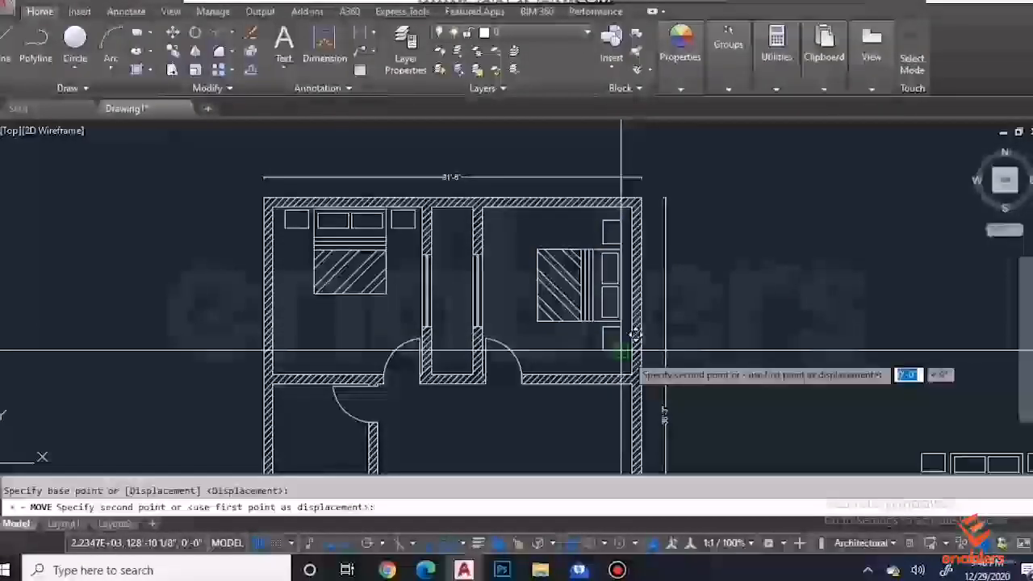
pyautogui.scroll(3, 634, 335)
pyautogui.press('F3')
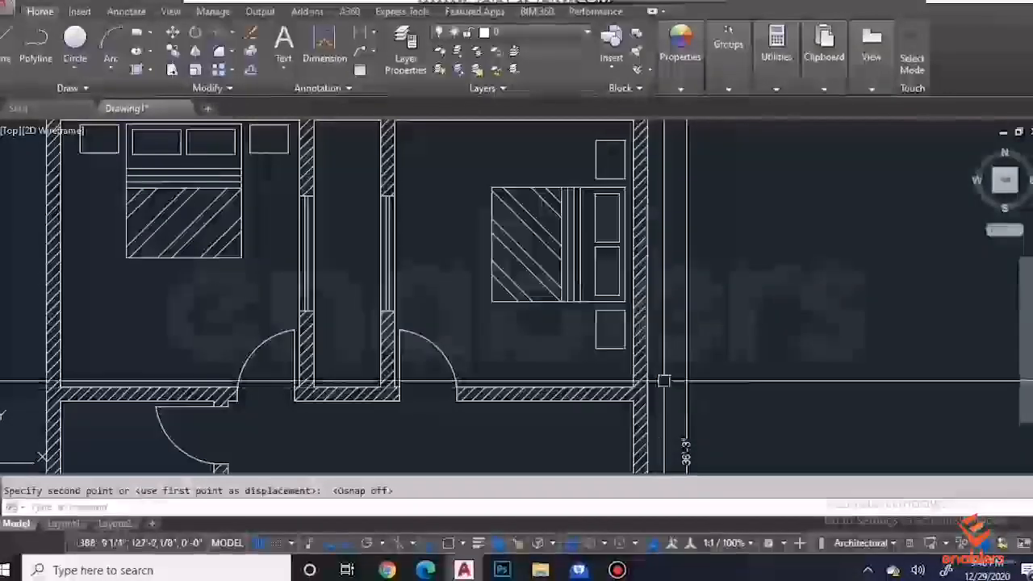
pyautogui.scroll(-4, 662, 376)
pyautogui.scroll(-4, 726, 436)
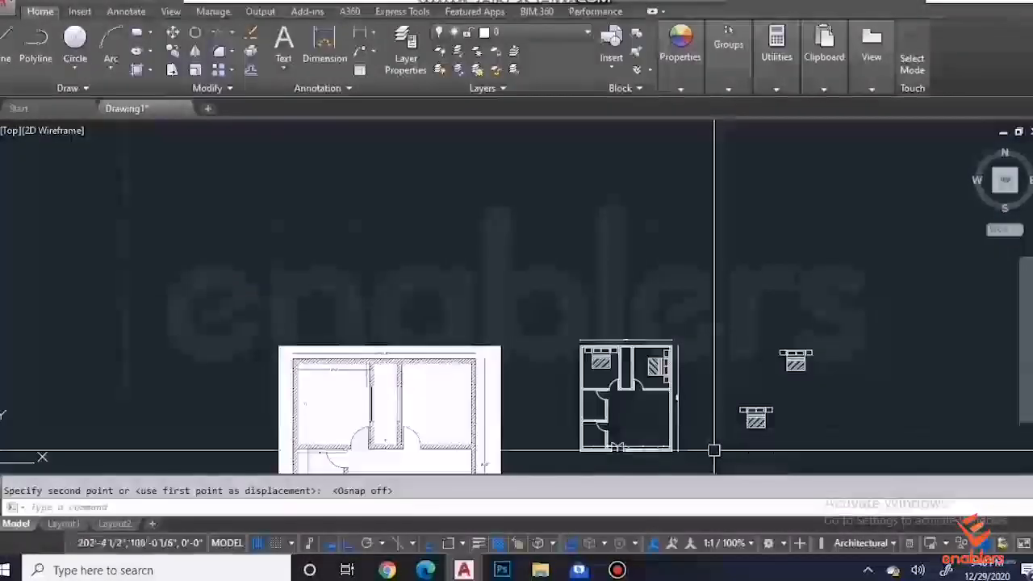
pyautogui.scroll(4, 735, 460)
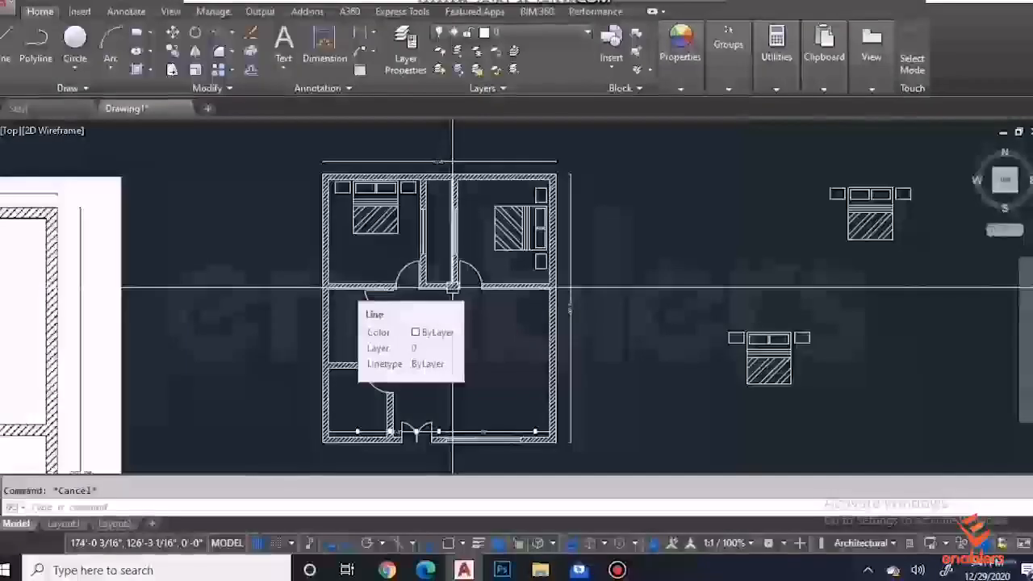
pyautogui.scroll(2, 764, 383)
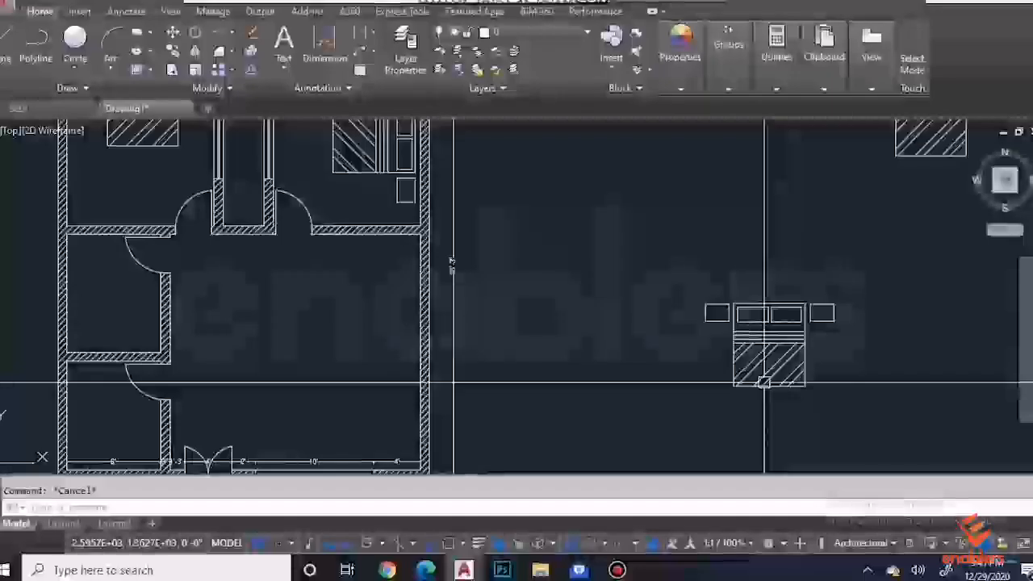
pyautogui.scroll(-2, 765, 383)
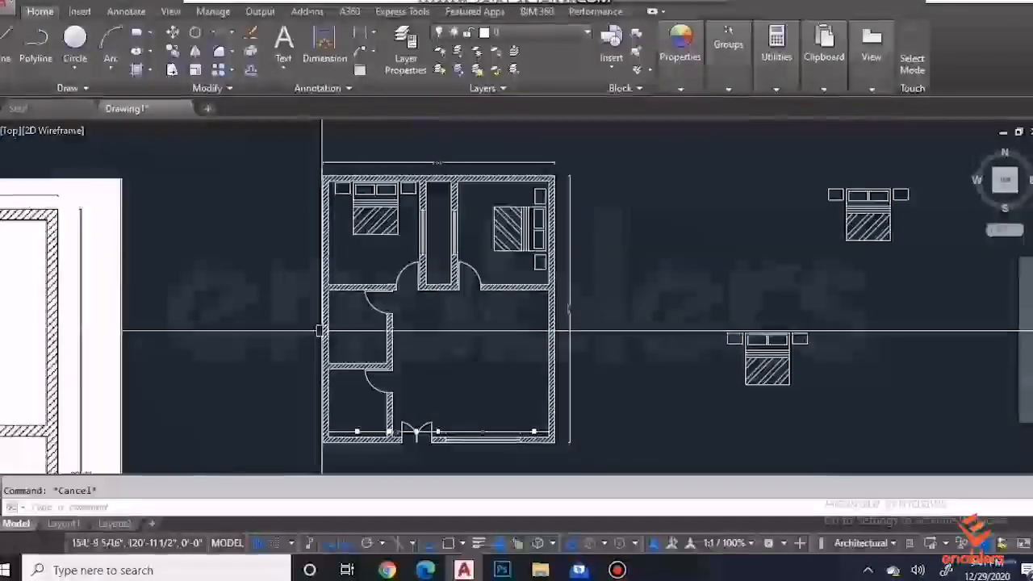
# Step: Dimension the interior length of the floor plan's middle-left room along its left wall
pyautogui.click(324, 48)
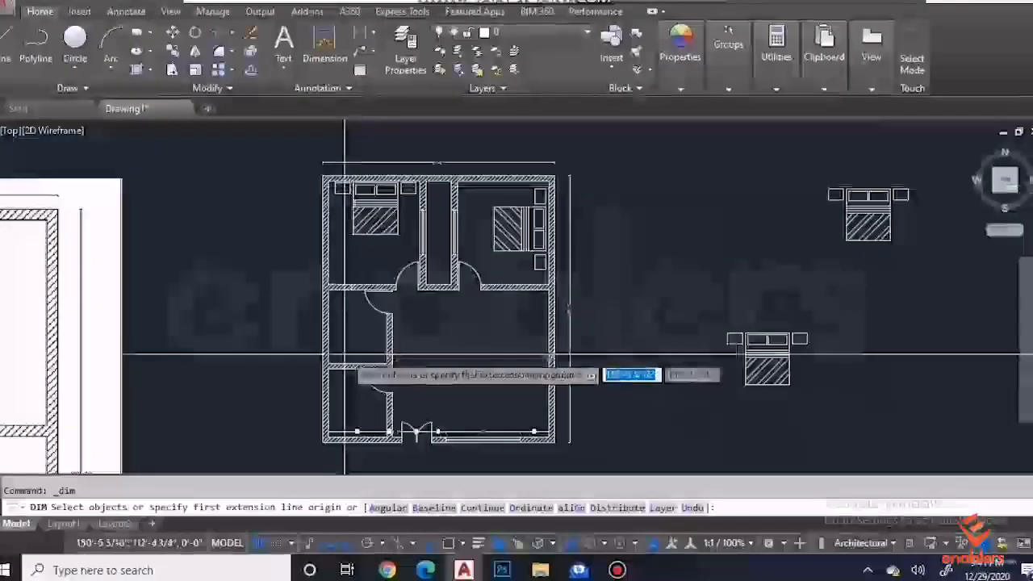
pyautogui.click(330, 290)
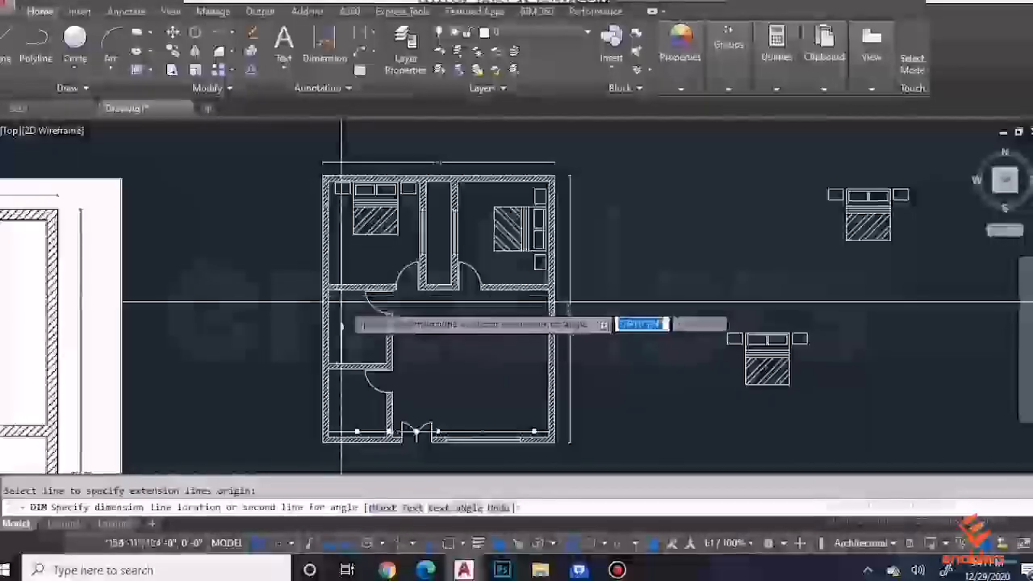
pyautogui.click(342, 331)
pyautogui.scroll(5, 339, 331)
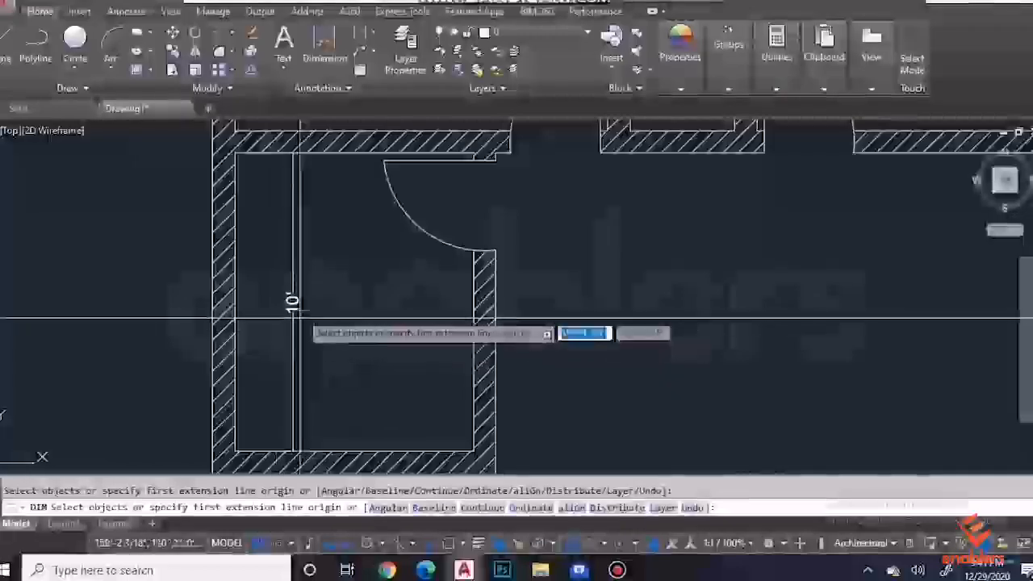
pyautogui.scroll(-2, 363, 323)
pyautogui.scroll(-2, 363, 323)
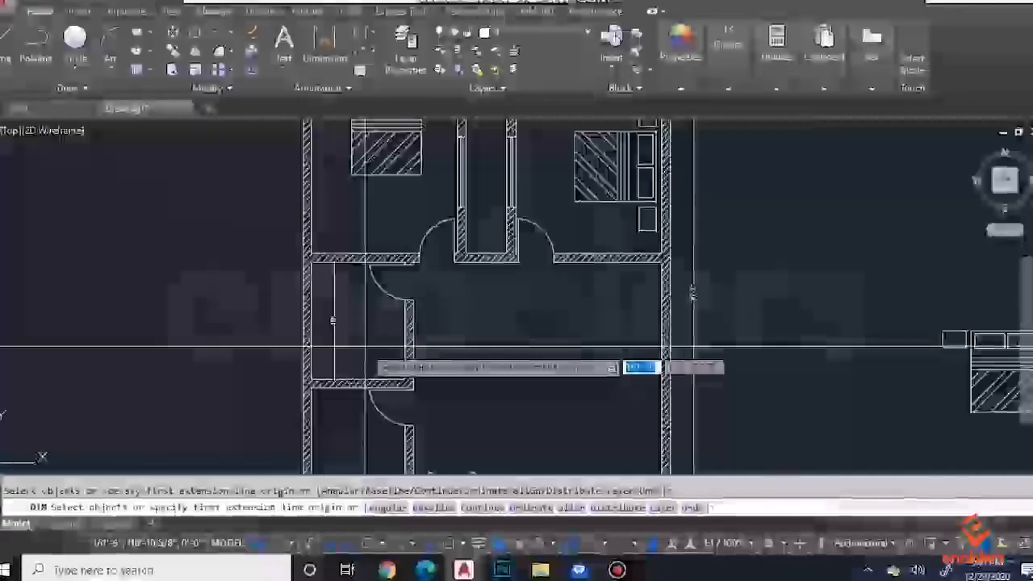
pyautogui.scroll(-2, 363, 348)
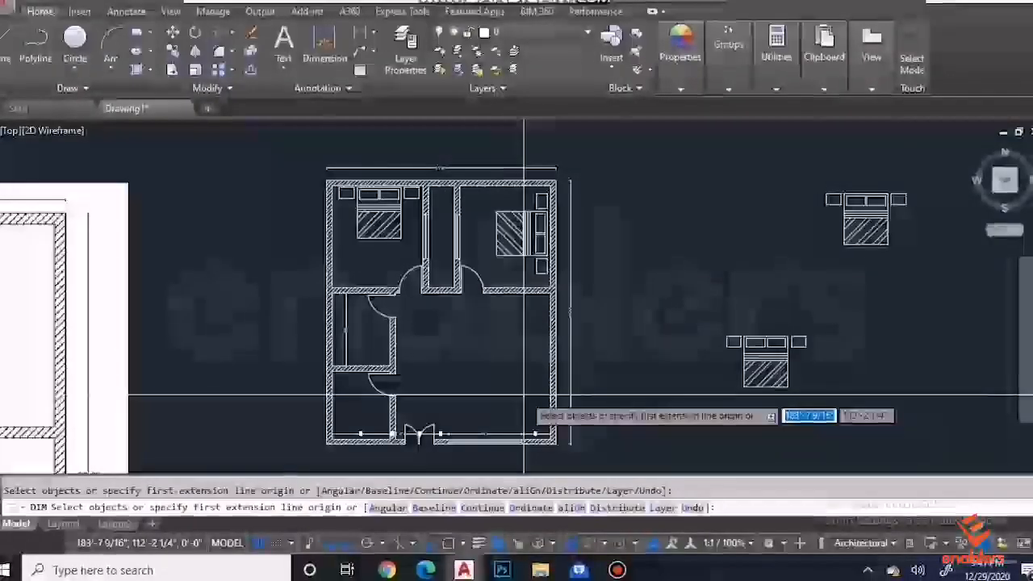
pyautogui.press('Escape')
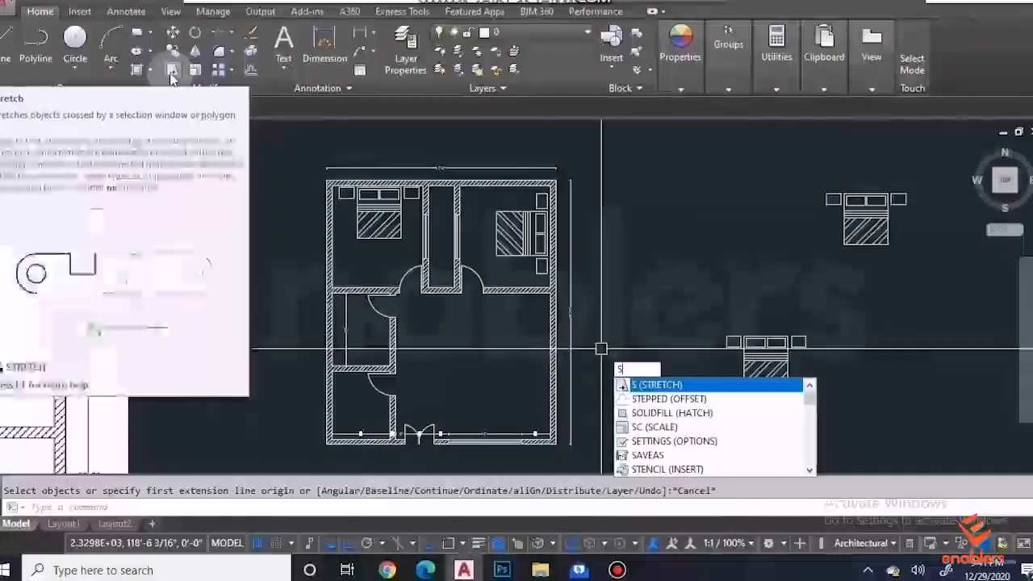
# Step: Stretch the lower part of the floor plan 2' downward, including the wall below the middle-left room, with object snap turned on
pyautogui.press('Return')
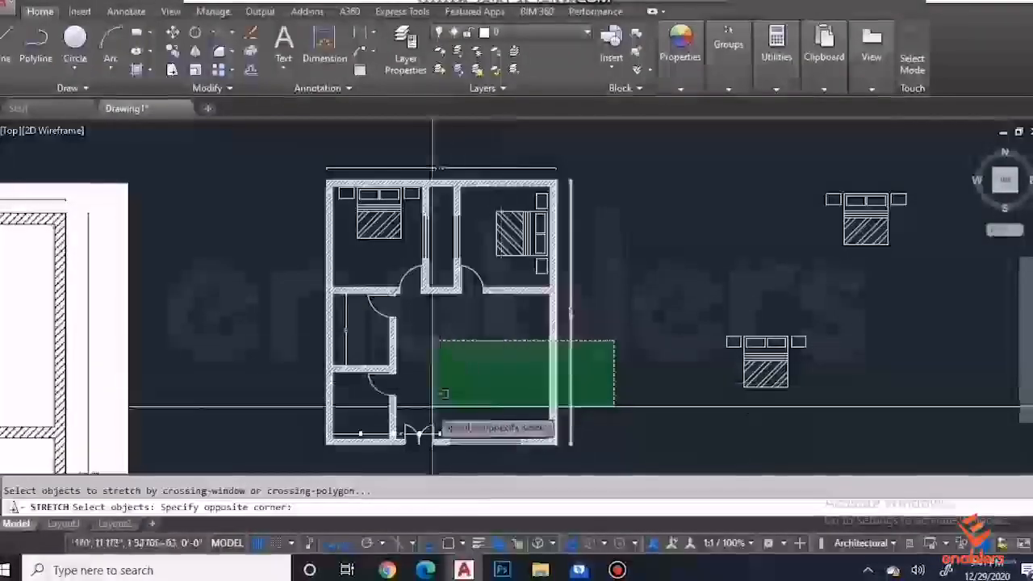
pyautogui.click(289, 468)
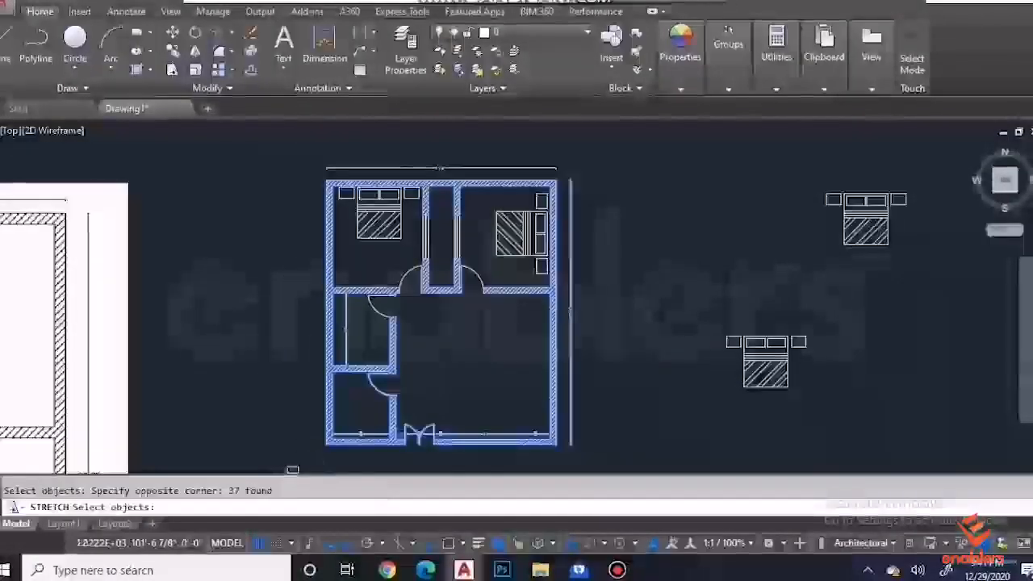
pyautogui.scroll(-2, 471, 376)
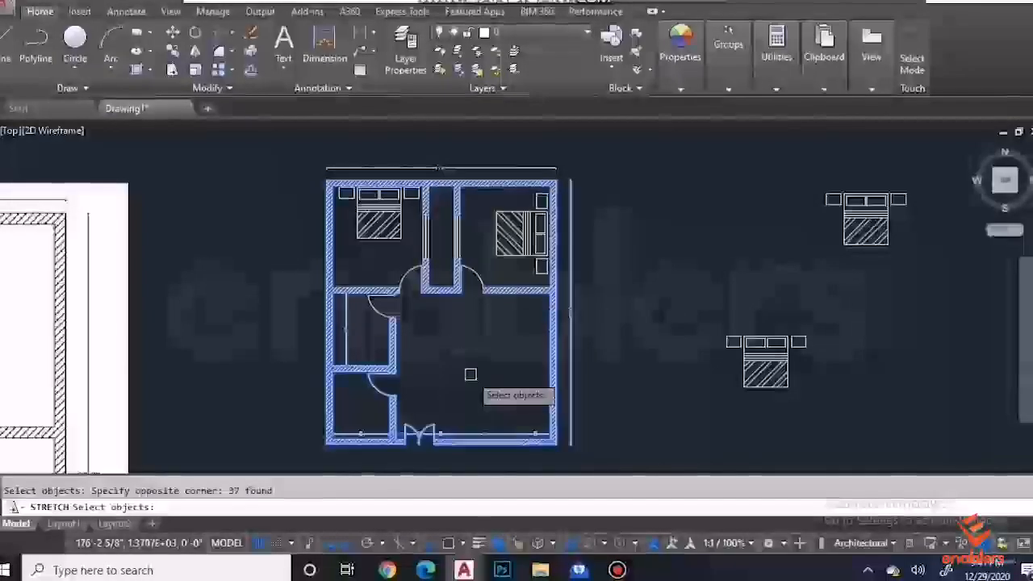
pyautogui.scroll(2, 483, 453)
pyautogui.scroll(2, 488, 452)
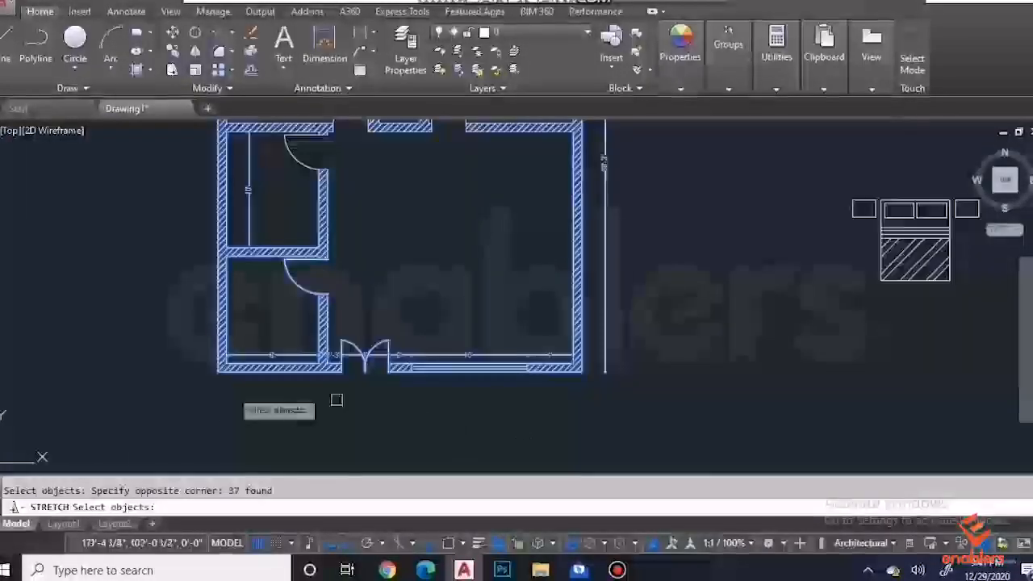
pyautogui.press('Return')
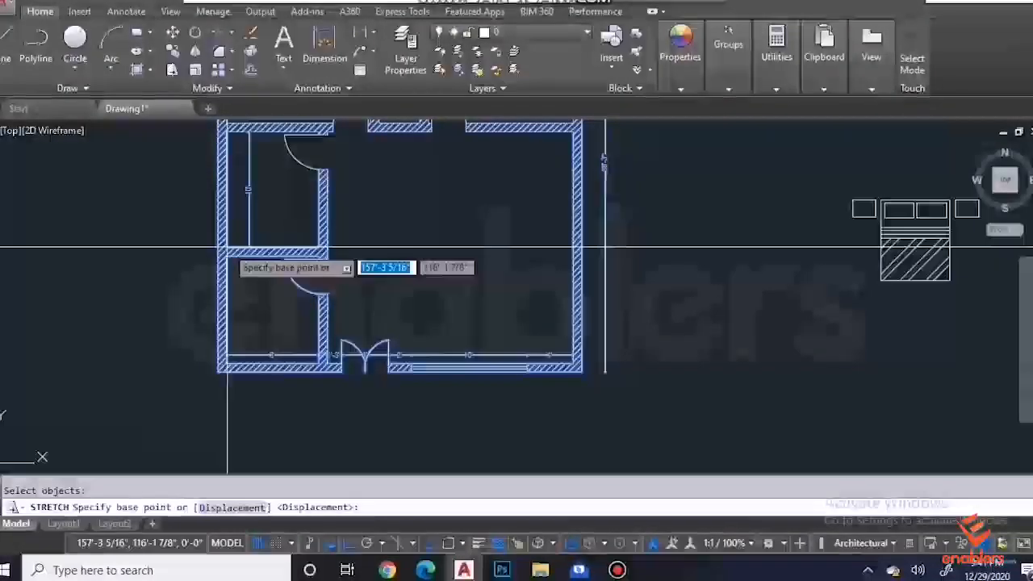
pyautogui.press('F3')
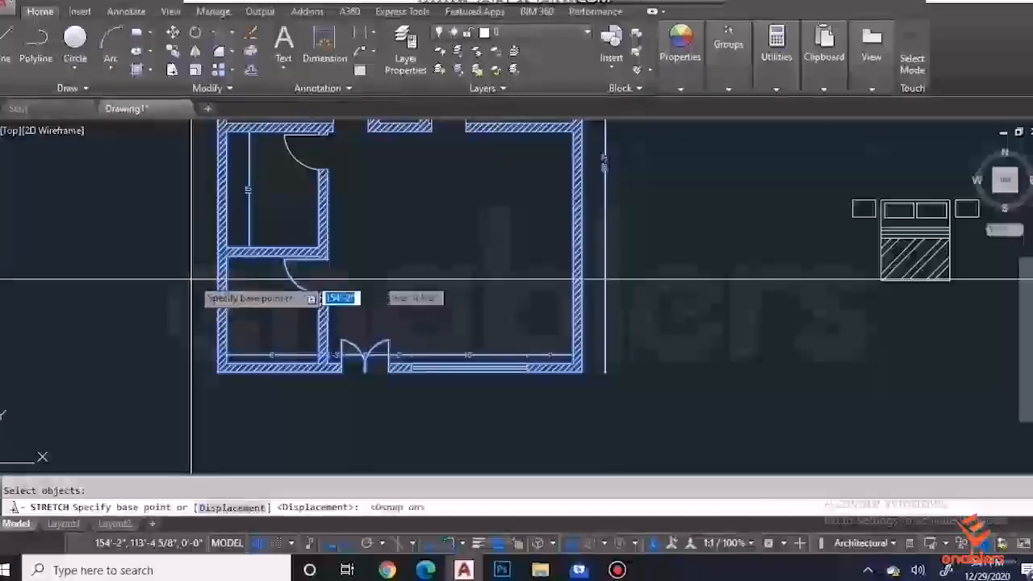
pyautogui.click(226, 249)
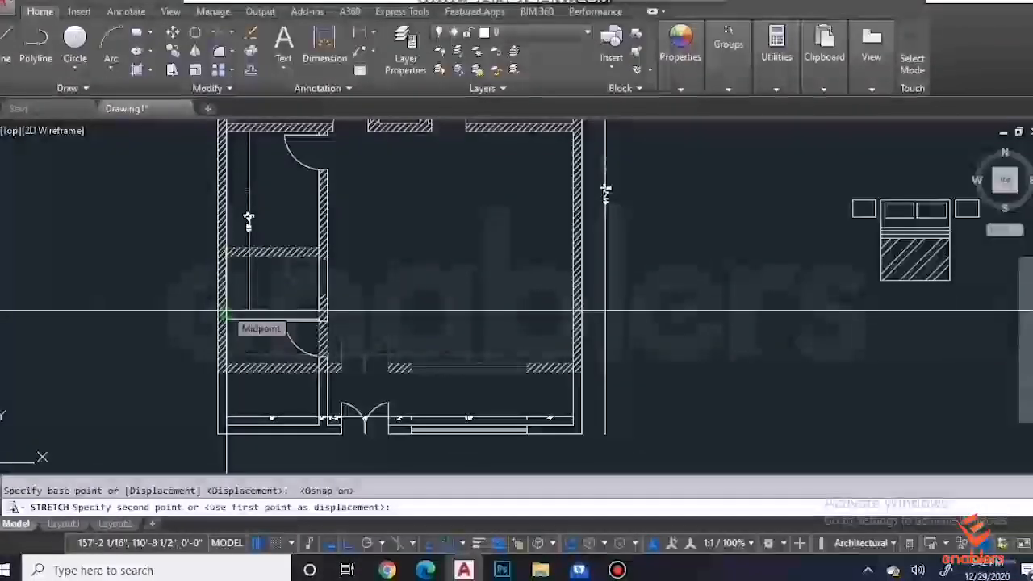
pyautogui.write("'")
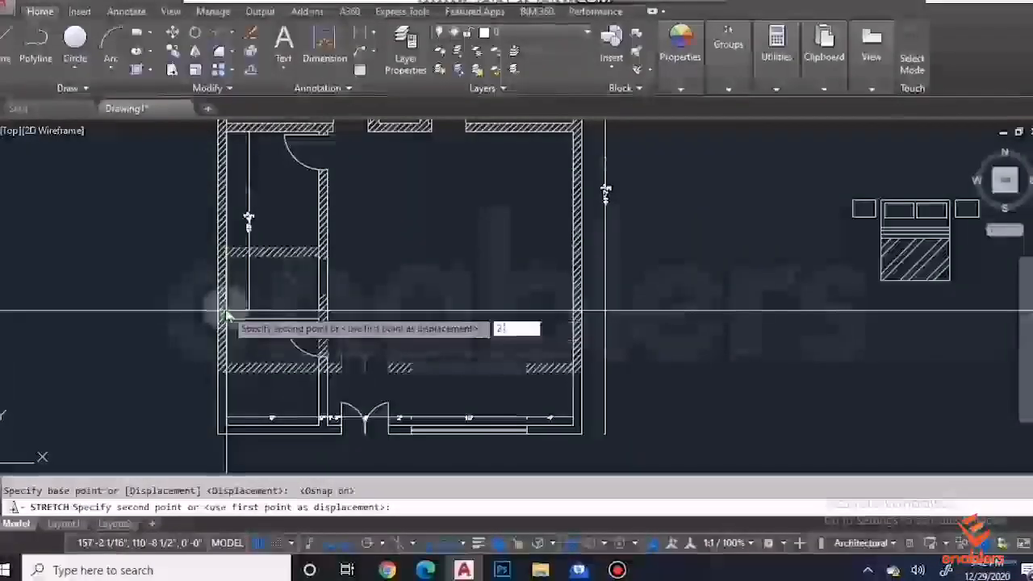
pyautogui.press('Return')
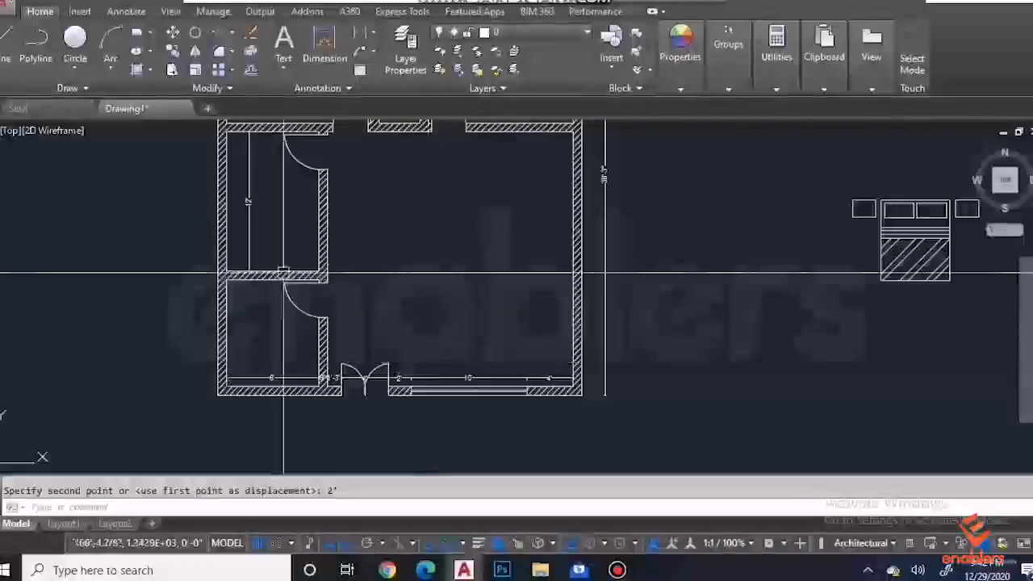
pyautogui.scroll(4, 269, 178)
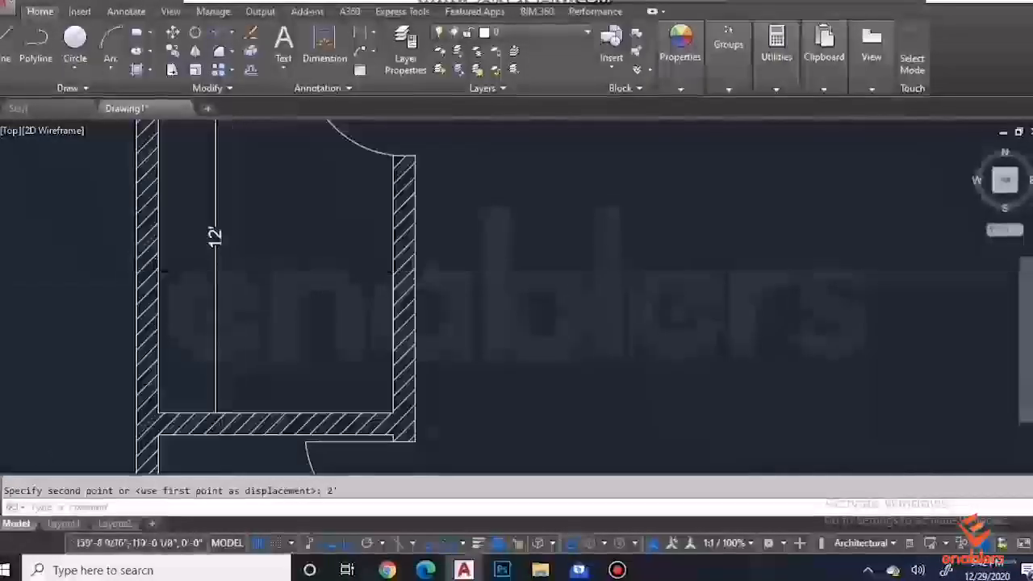
pyautogui.scroll(-5, 242, 210)
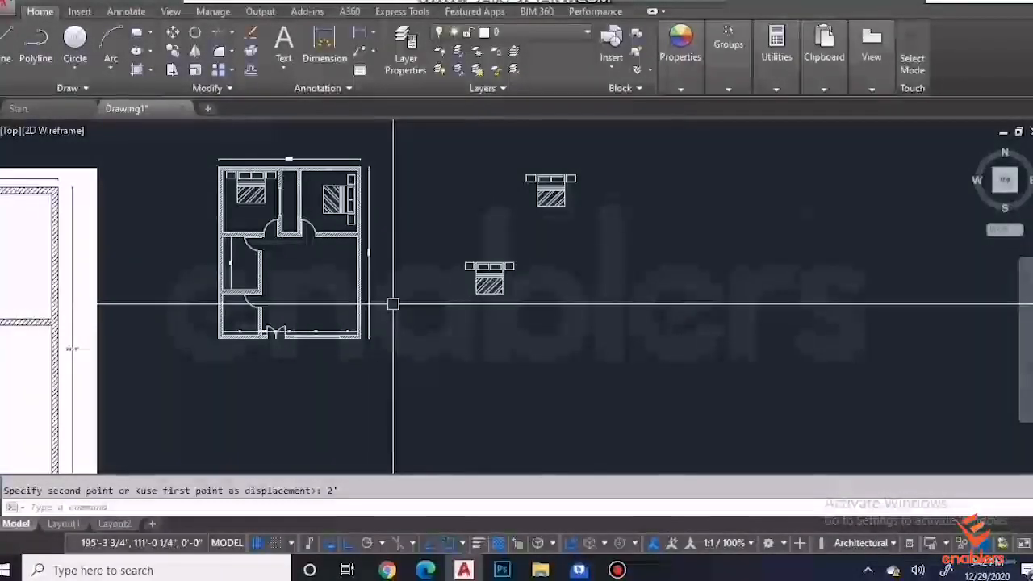
# Step: Dimension the length of the spare bed block nearest the floor plan along the bed's left edge
pyautogui.scroll(-2, 393, 303)
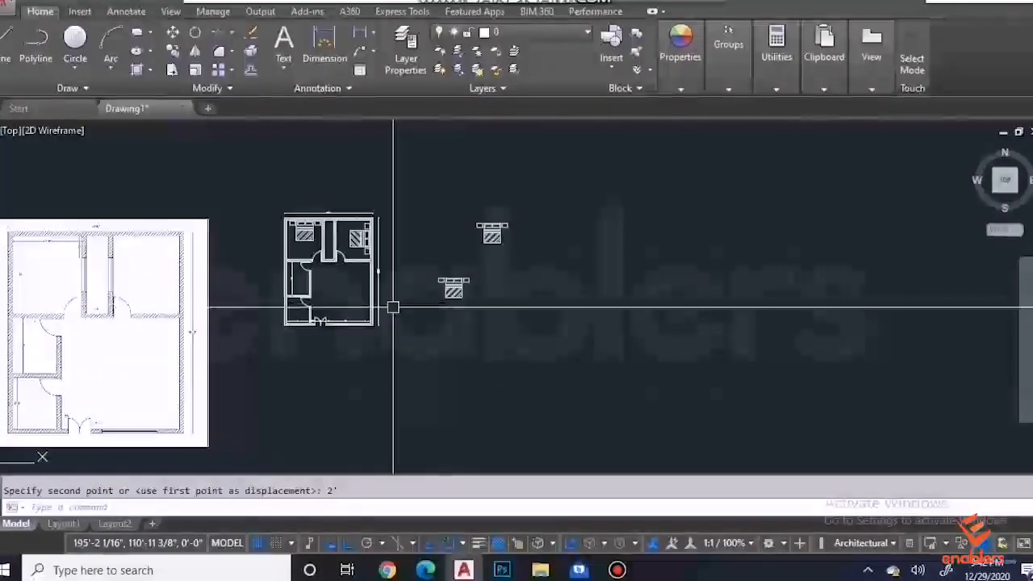
pyautogui.scroll(4, 450, 289)
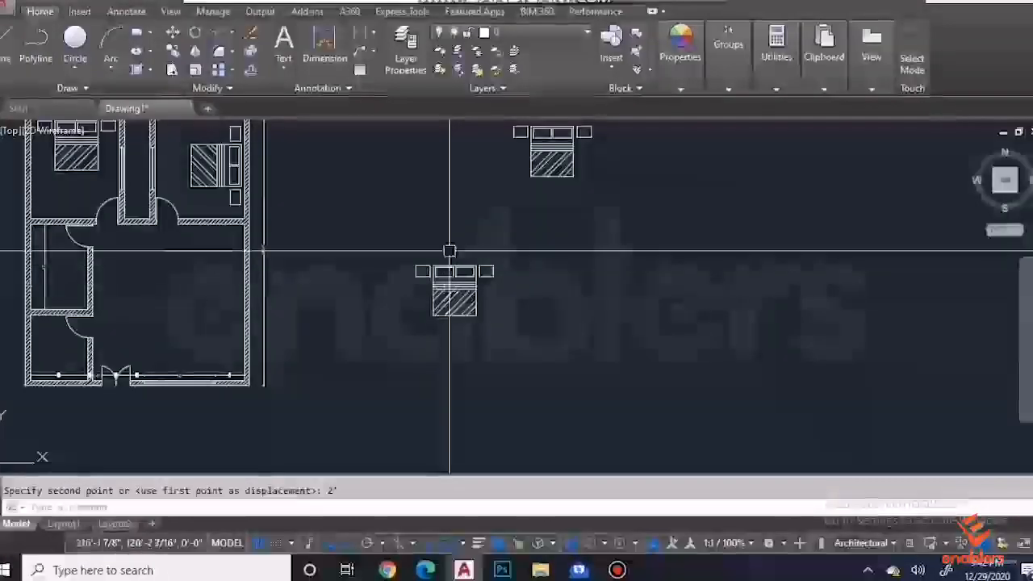
pyautogui.scroll(2, 455, 293)
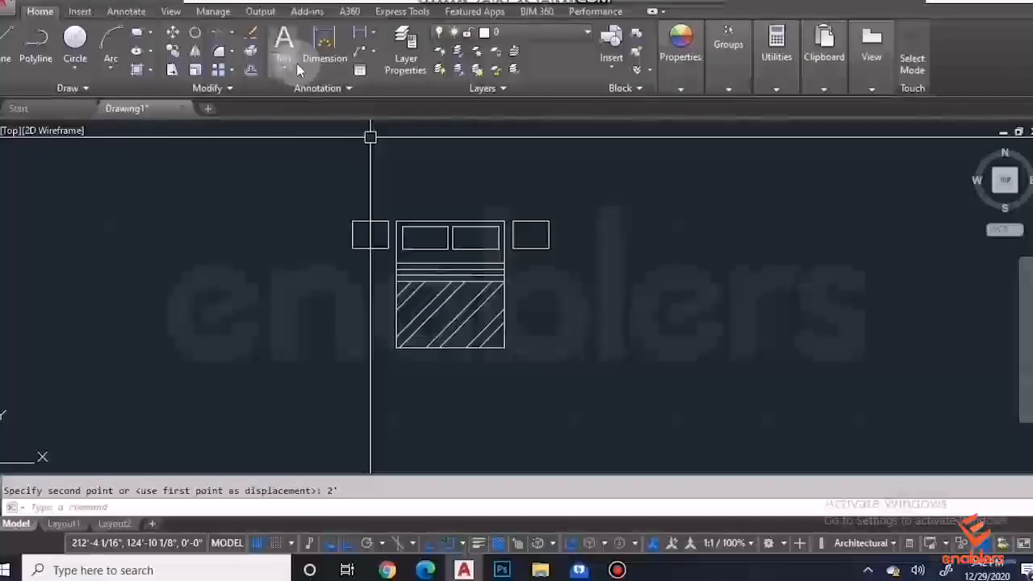
pyautogui.click(341, 53)
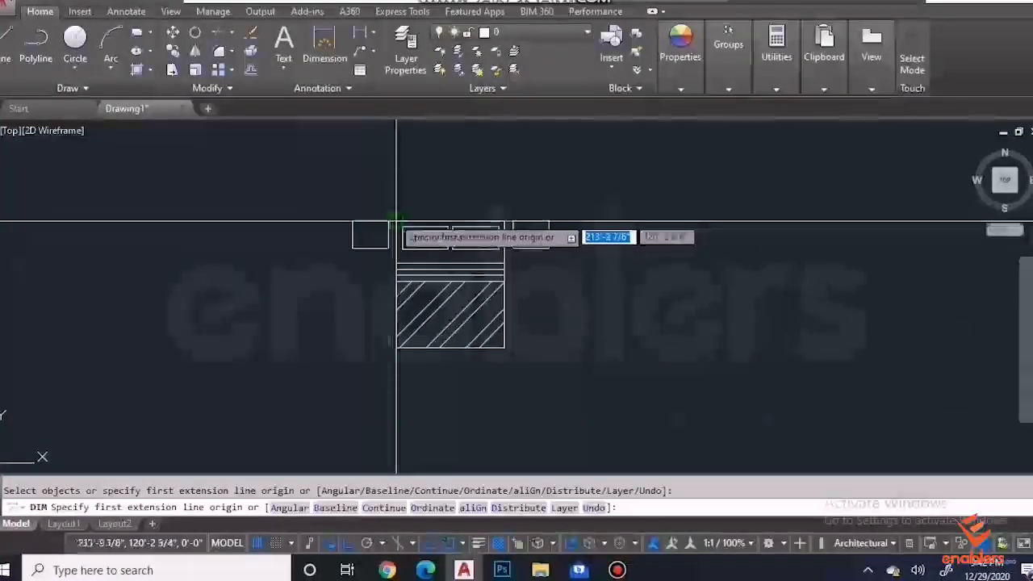
pyautogui.click(396, 221)
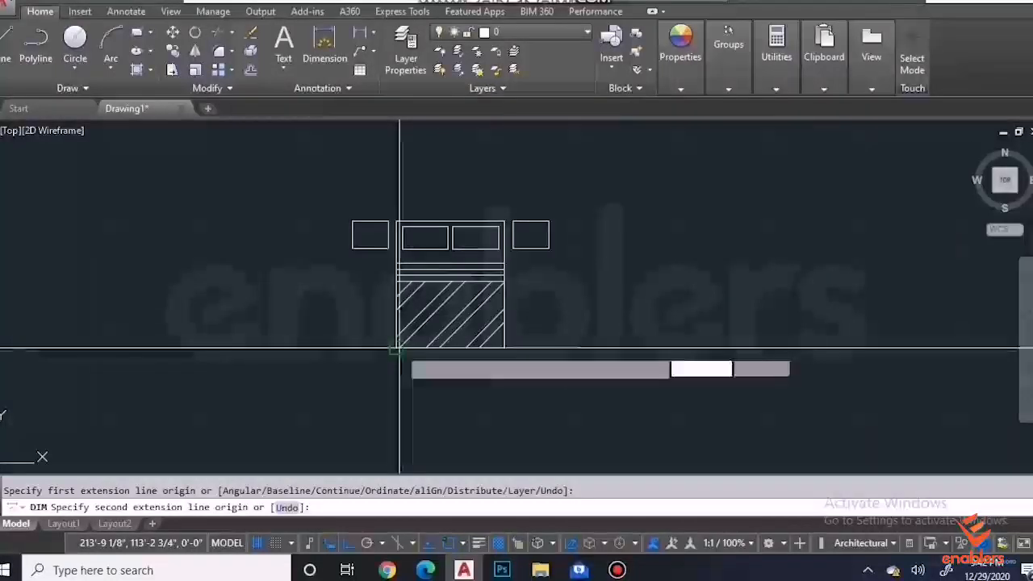
pyautogui.click(395, 349)
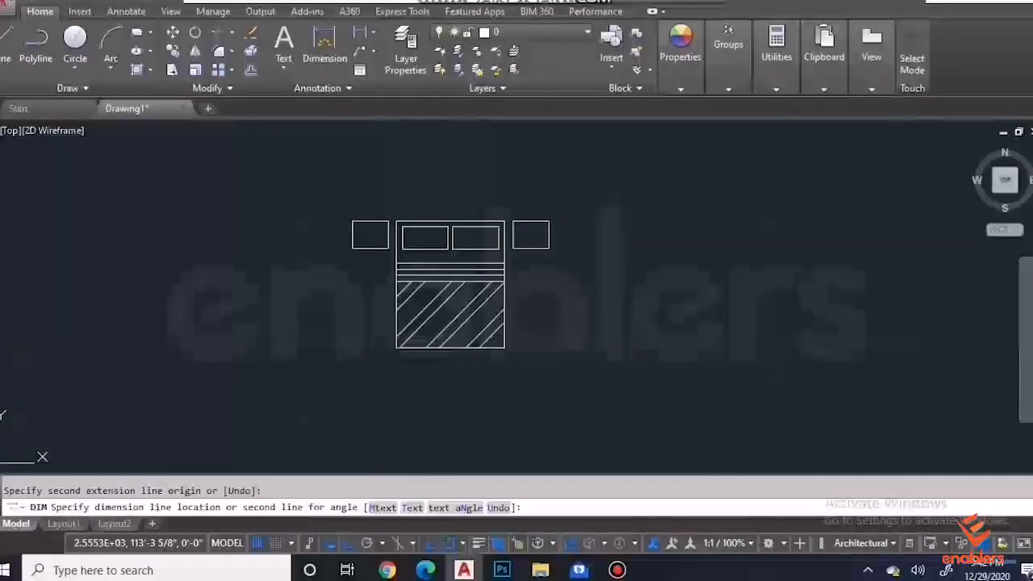
pyautogui.click(382, 347)
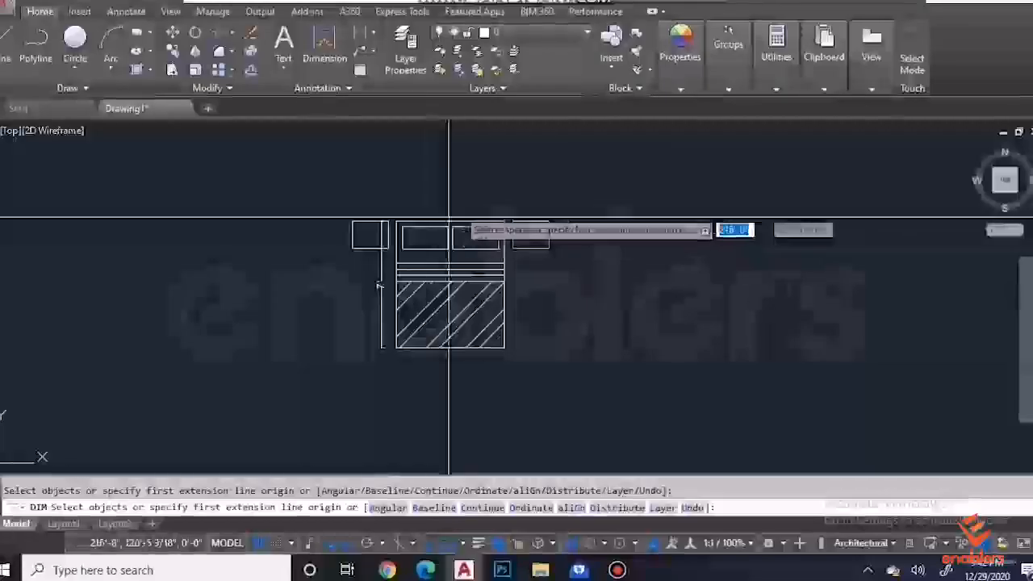
pyautogui.press('Escape')
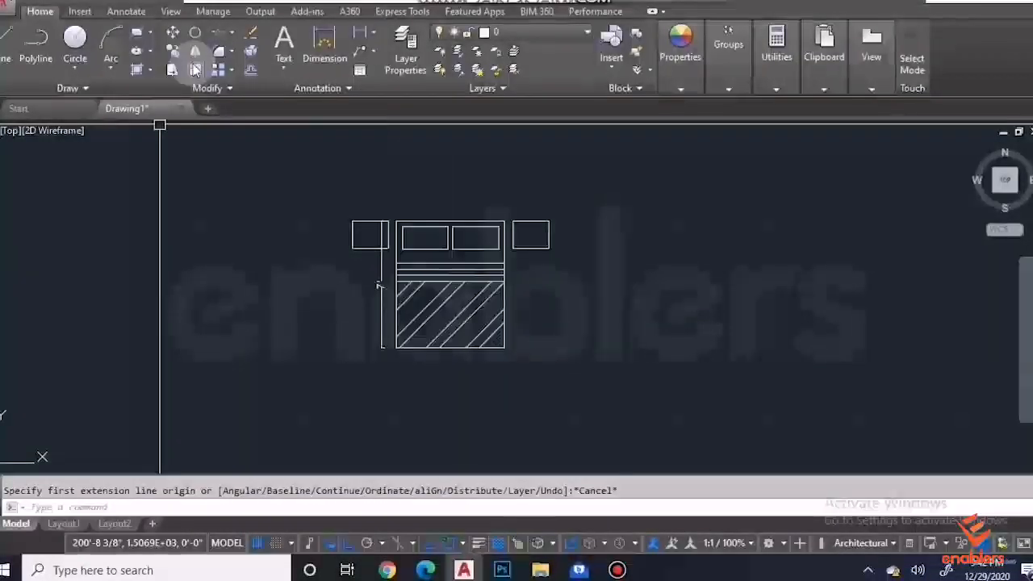
# Step: Scale the dimensioned bed block by reference from the bed's lower-left corner, with reference length 5' and a freehand new length making it about 4'-9" long
pyautogui.click(405, 284)
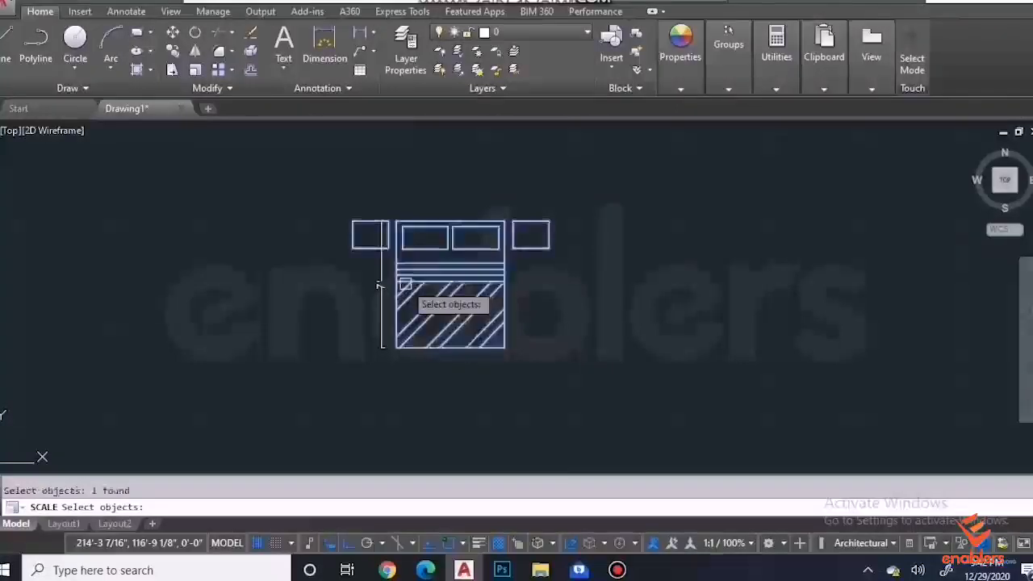
pyautogui.press('Return')
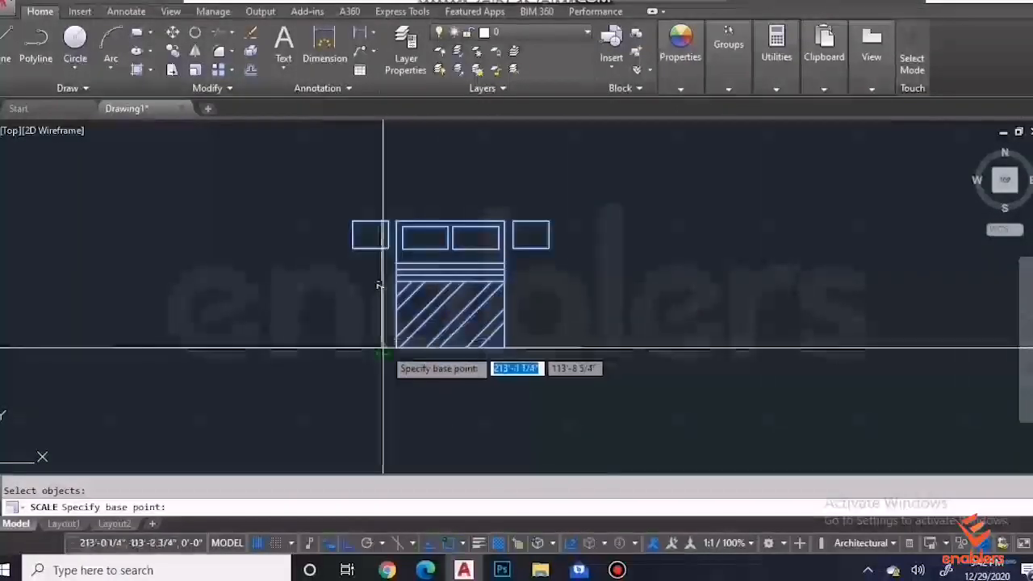
pyautogui.click(396, 347)
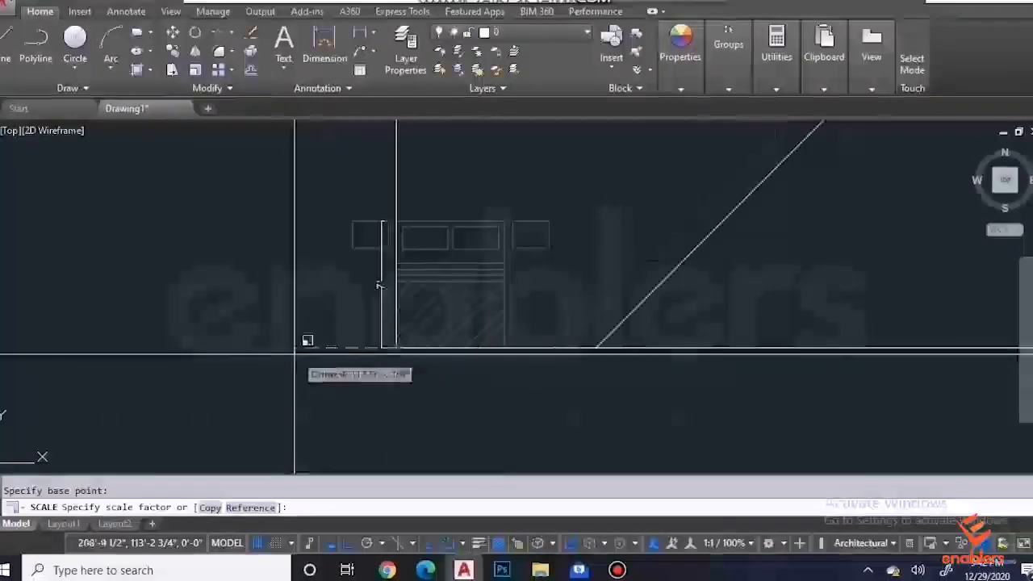
pyautogui.scroll(-4, 380, 286)
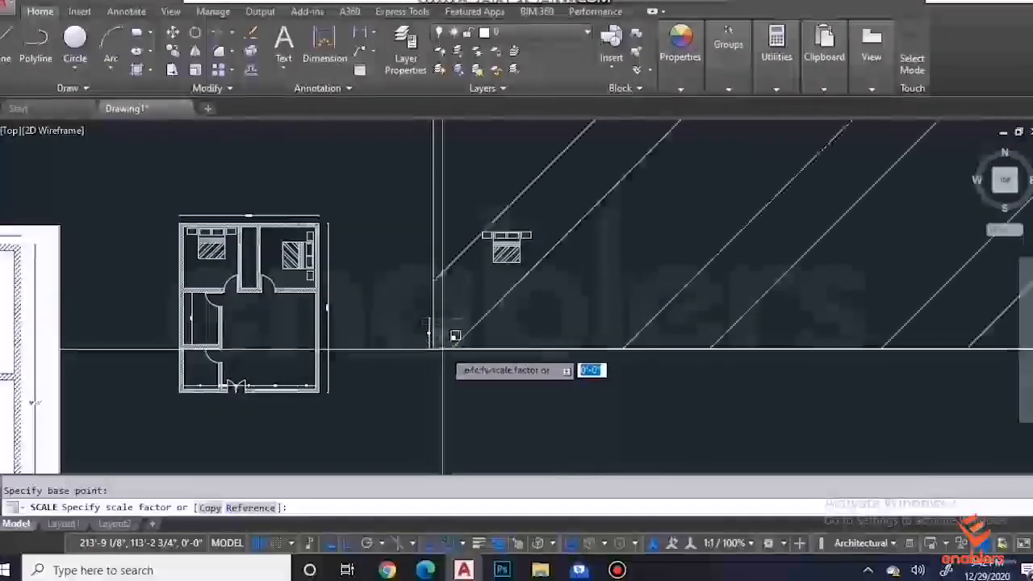
pyautogui.click(251, 508)
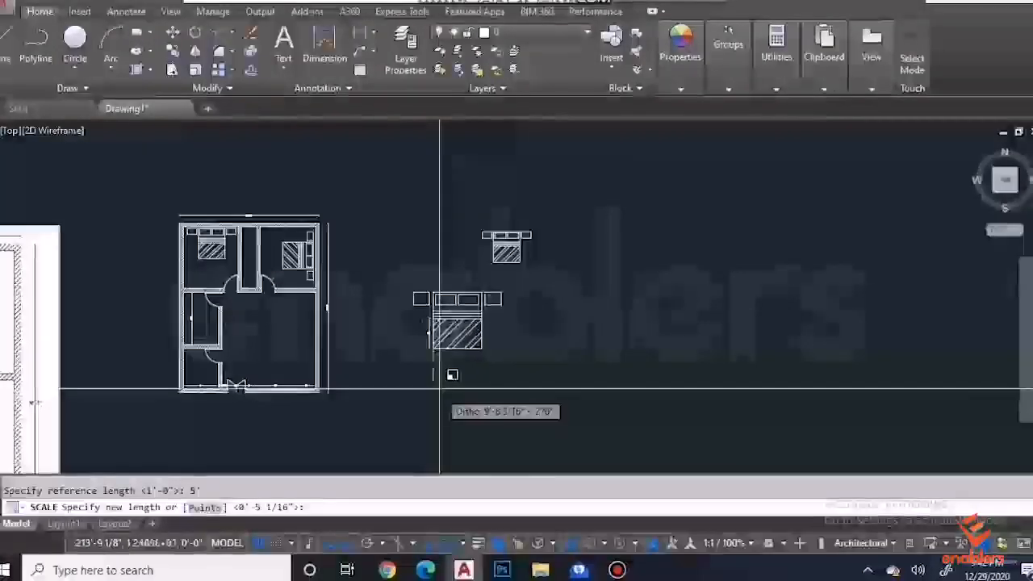
pyautogui.scroll(3, 443, 381)
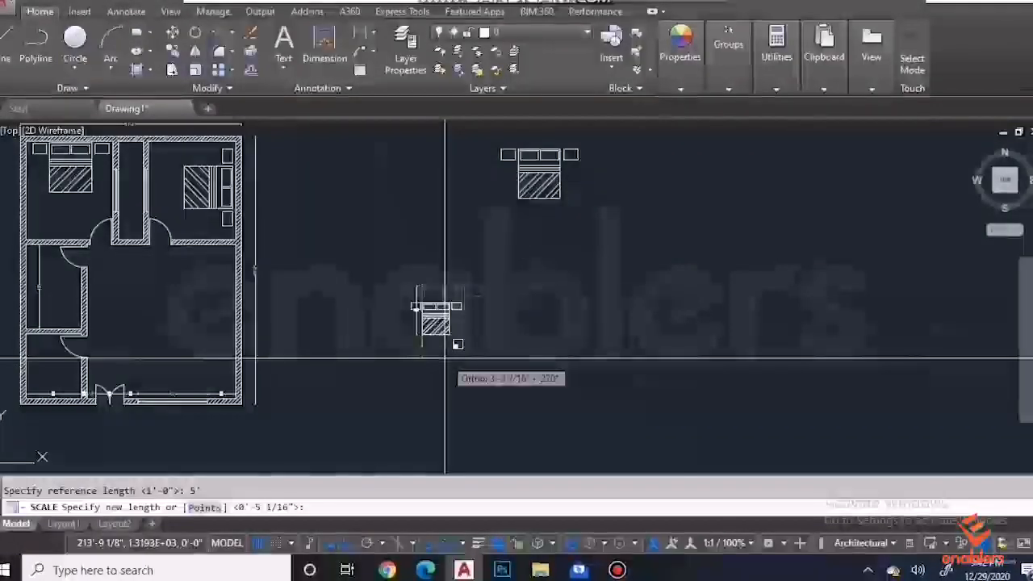
pyautogui.click(441, 359)
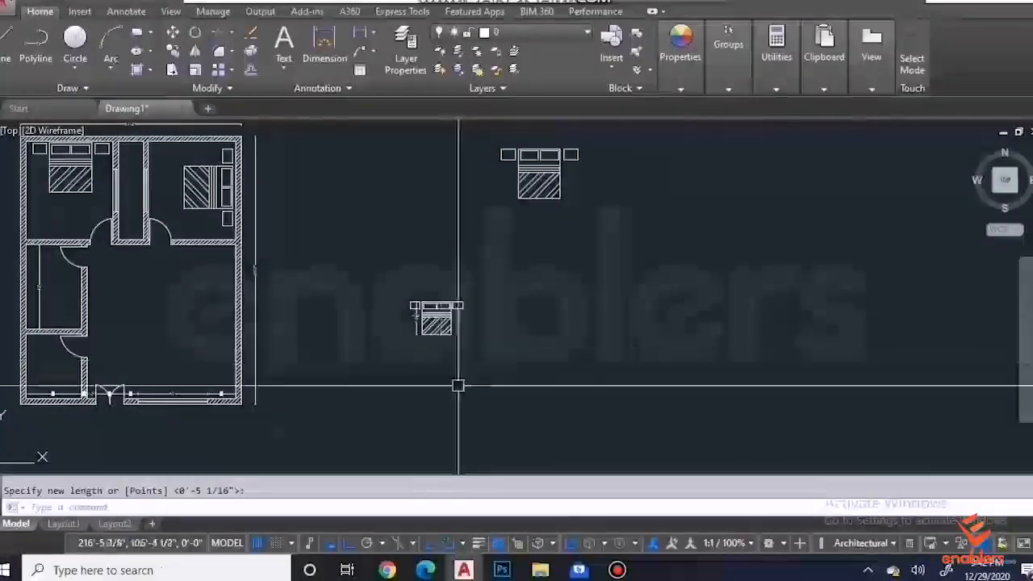
pyautogui.scroll(8, 415, 325)
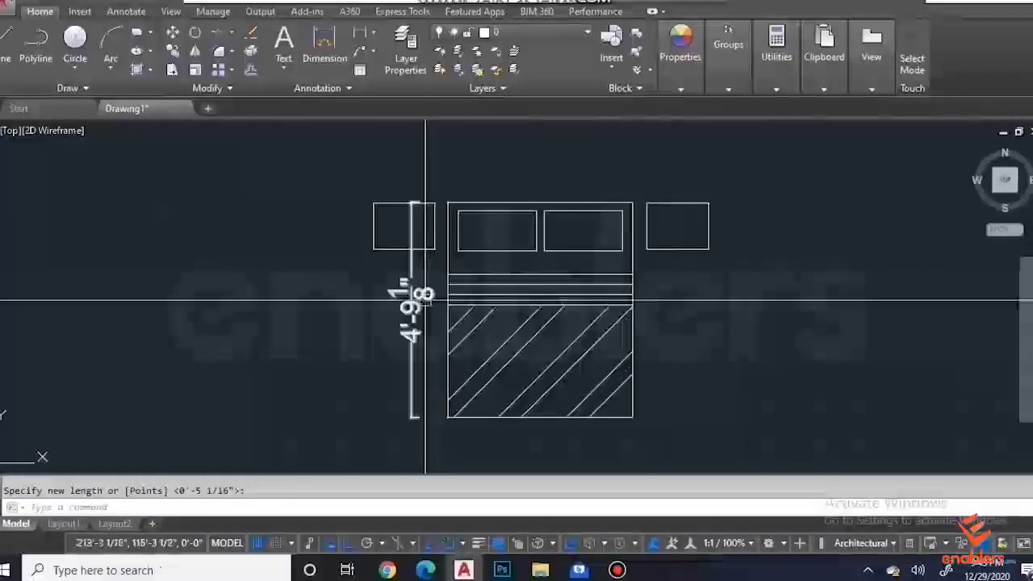
# Step: Draw a 5' vertical line upward beside the scaled bed's right edge, starting level with its foot
pyautogui.scroll(-2, 448, 310)
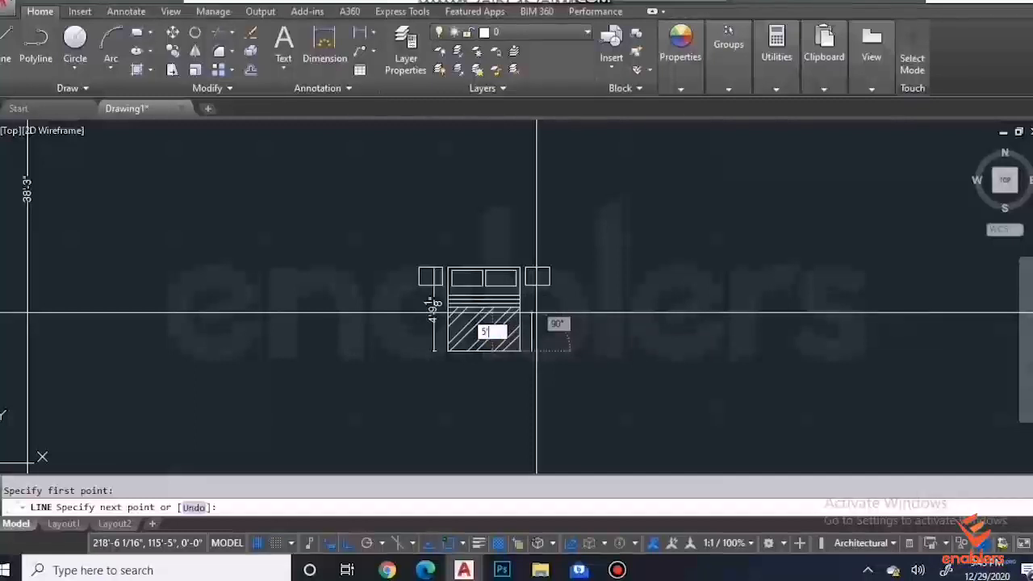
pyautogui.press('Return')
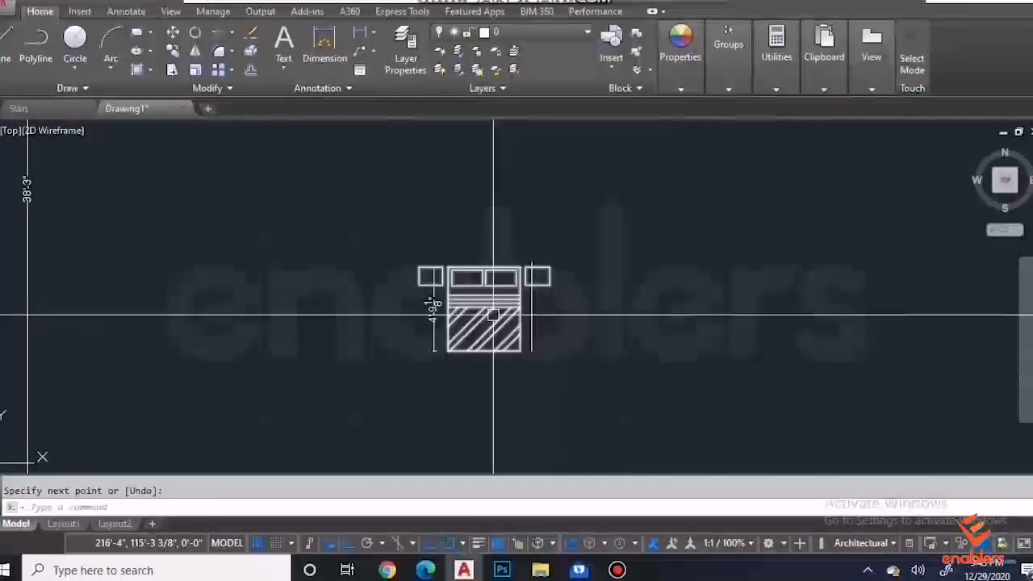
# Step: Scale the dimensioned bed block by reference from the bed's lower-left corner, with reference length 5', to about 5'-0 11/16" long
pyautogui.click(494, 315)
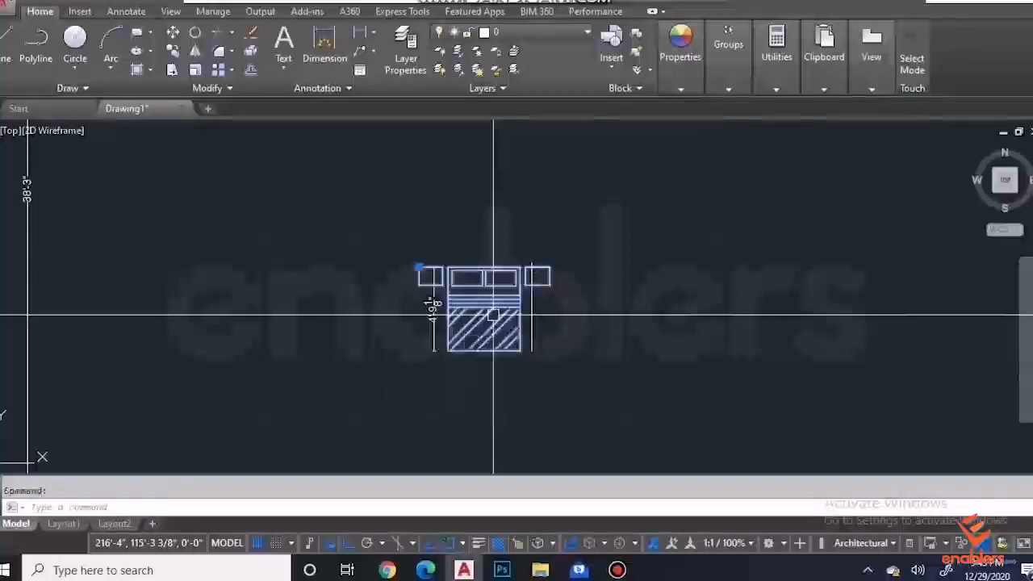
pyautogui.click(196, 72)
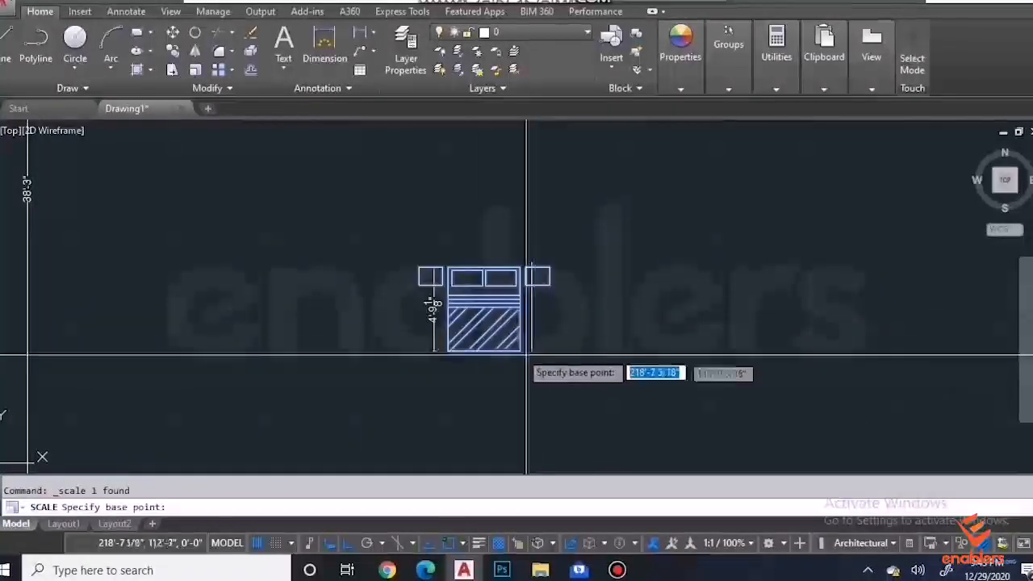
pyautogui.scroll(2, 446, 352)
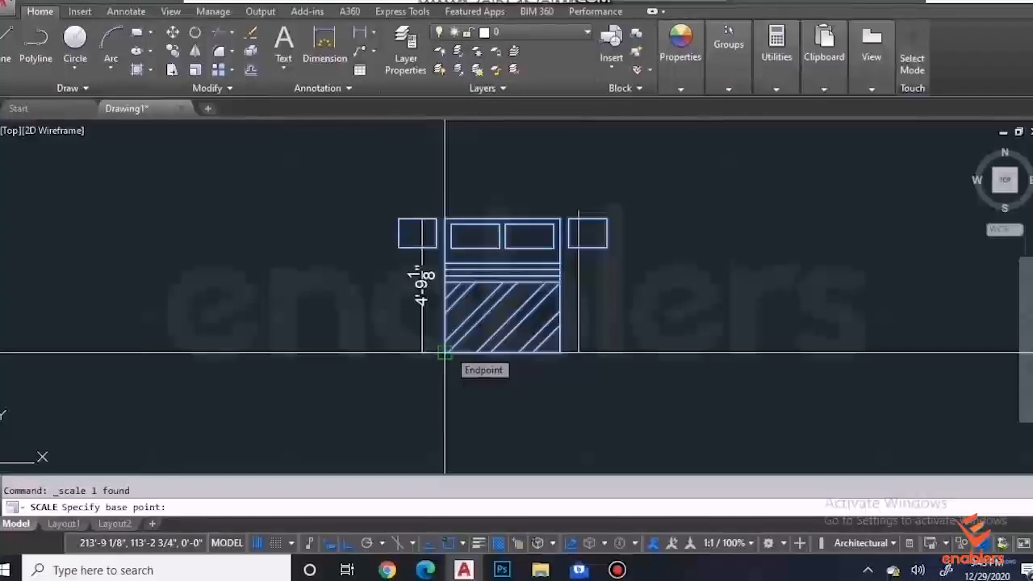
pyautogui.click(445, 352)
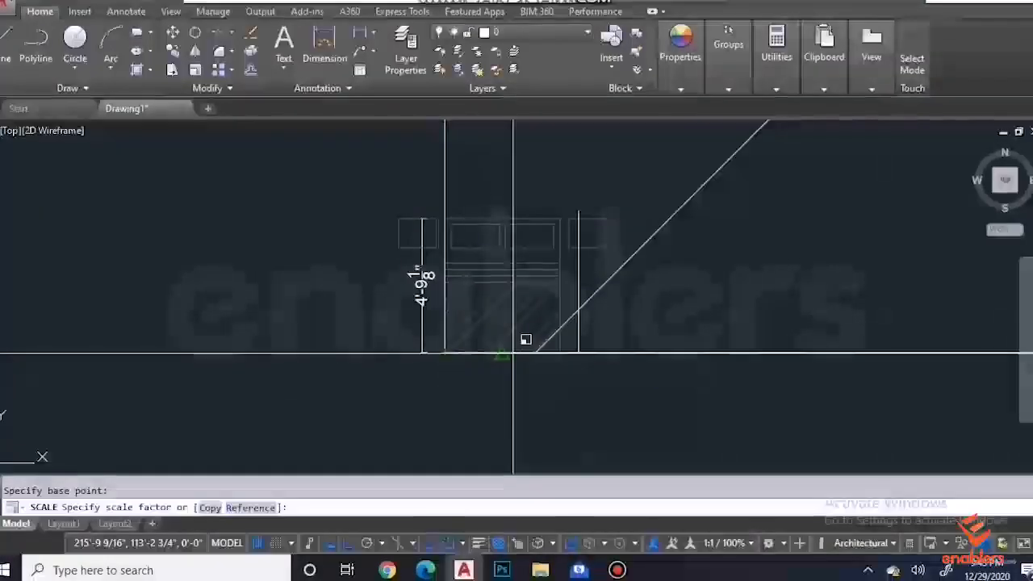
pyautogui.write('r')
pyautogui.press('Return')
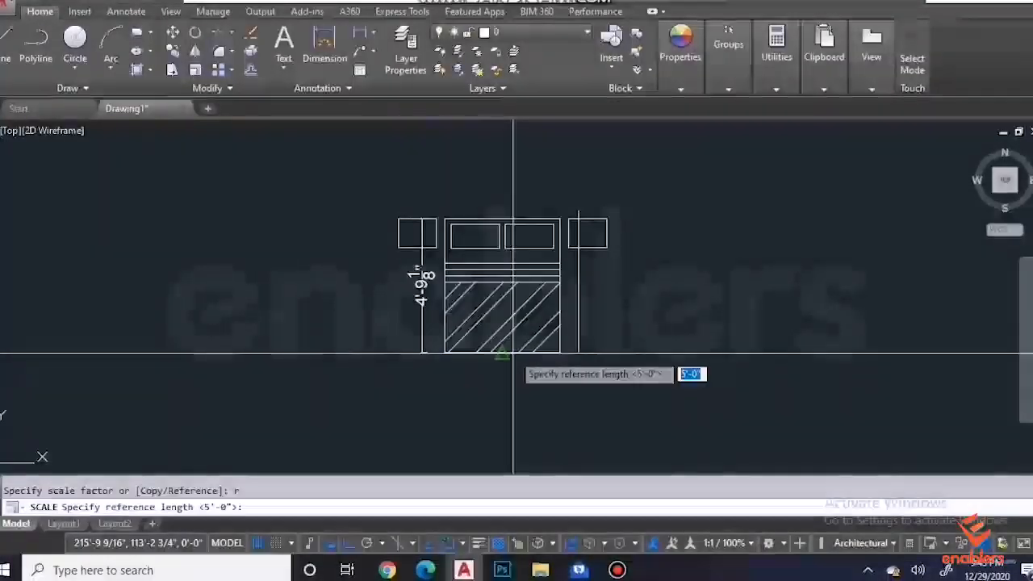
pyautogui.write("5'")
pyautogui.press('Return')
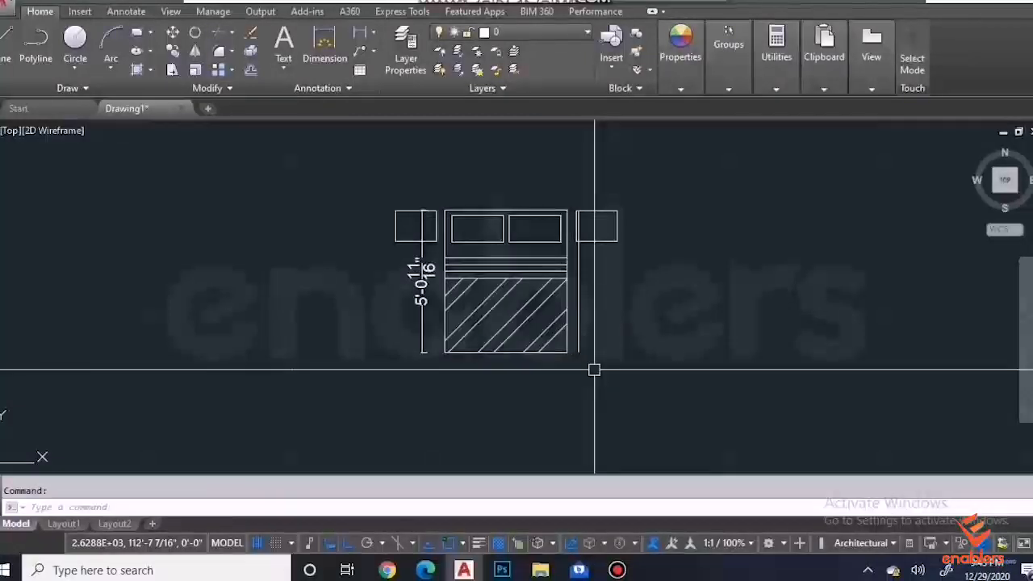
# Step: Erase the vertical guide line beside the scaled bed and the bed's length dimension
pyautogui.click(581, 312)
pyautogui.press('Delete')
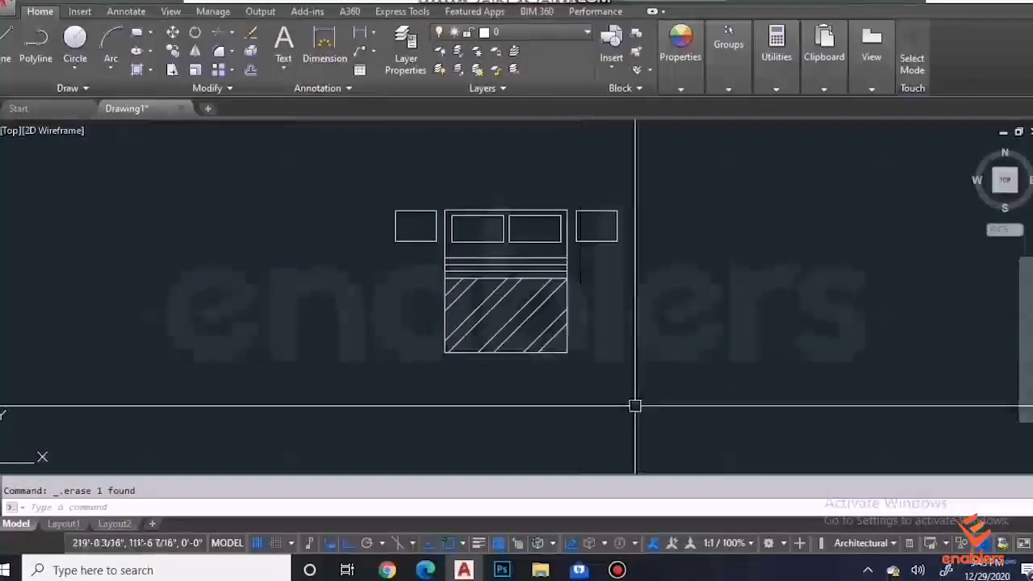
pyautogui.scroll(-4, 688, 355)
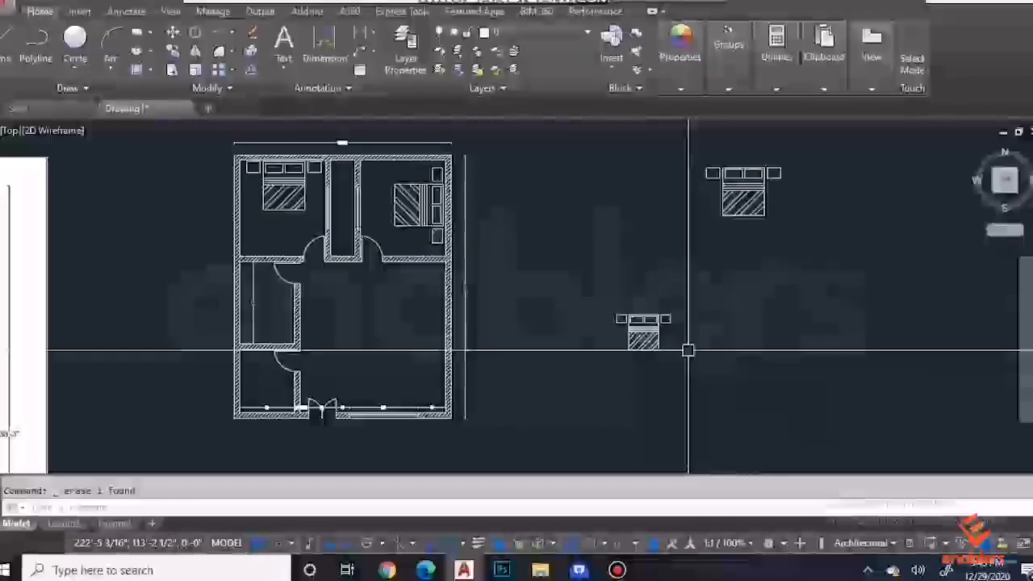
pyautogui.scroll(-3, 688, 350)
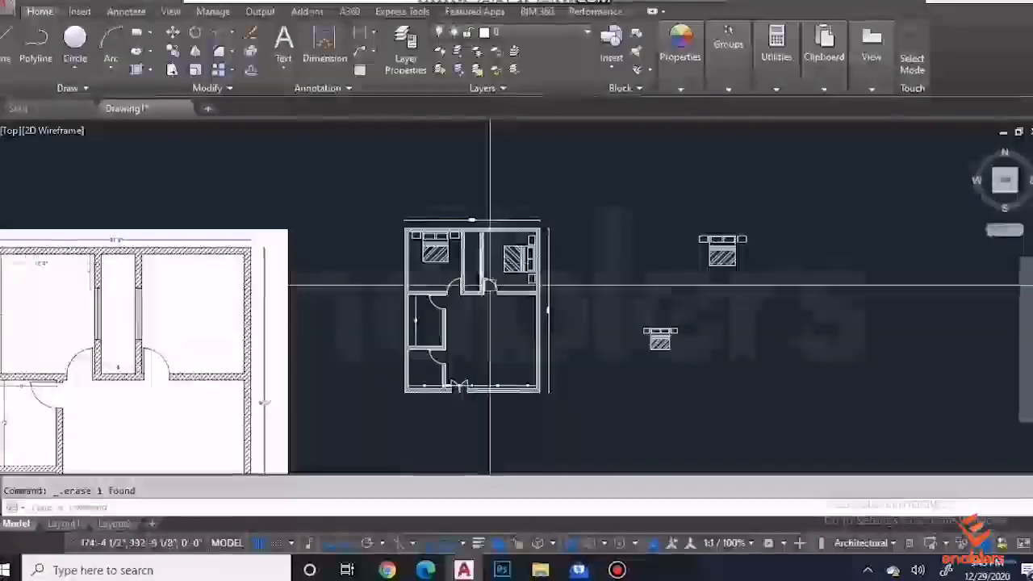
pyautogui.press('Escape')
pyautogui.scroll(2, 476, 348)
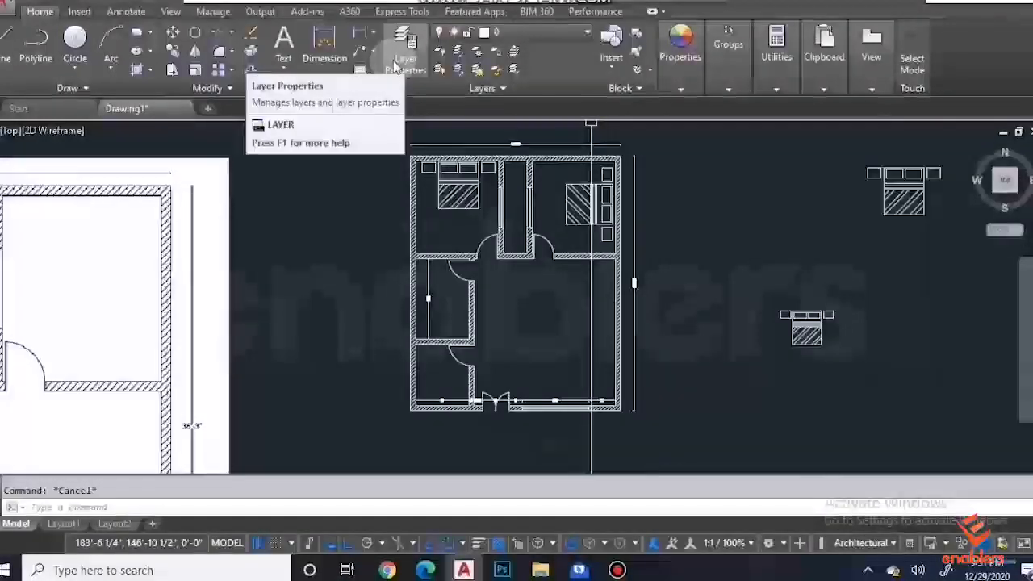
# Step: Create a layer named dimensions and give it the dark green index colour 84
pyautogui.click(396, 66)
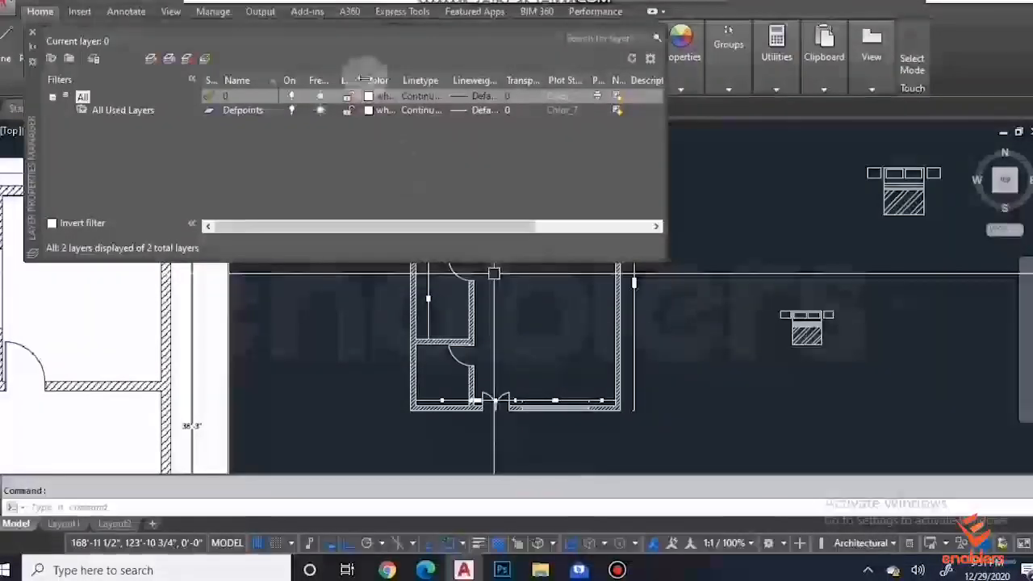
pyautogui.click(151, 62)
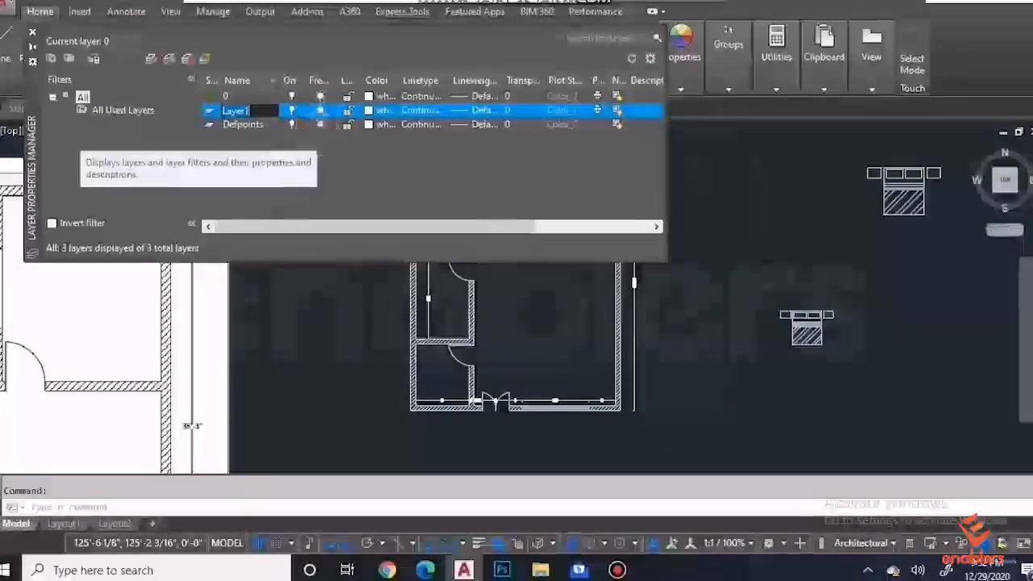
pyautogui.write('dimens')
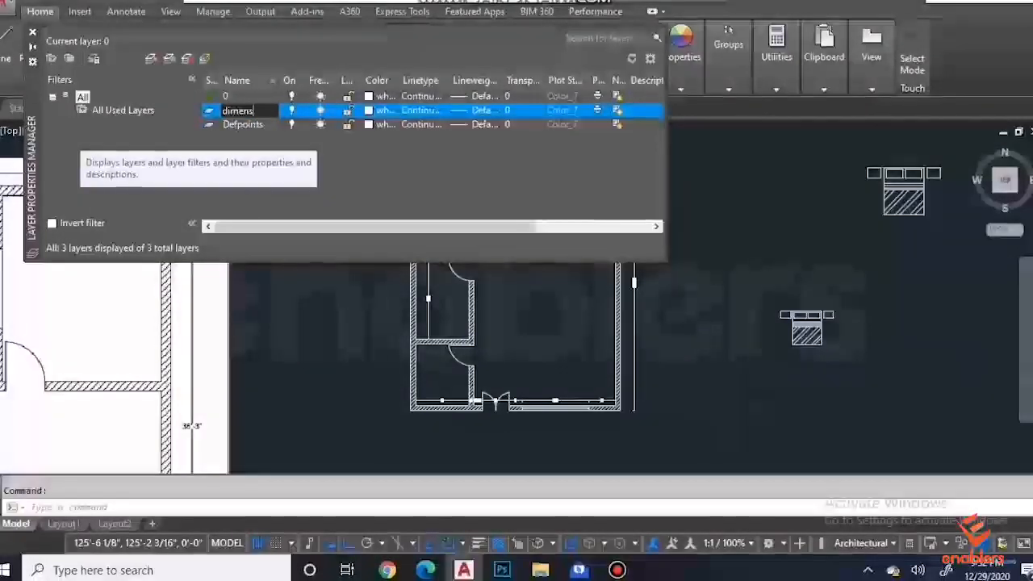
pyautogui.write('ions')
pyautogui.press('Return')
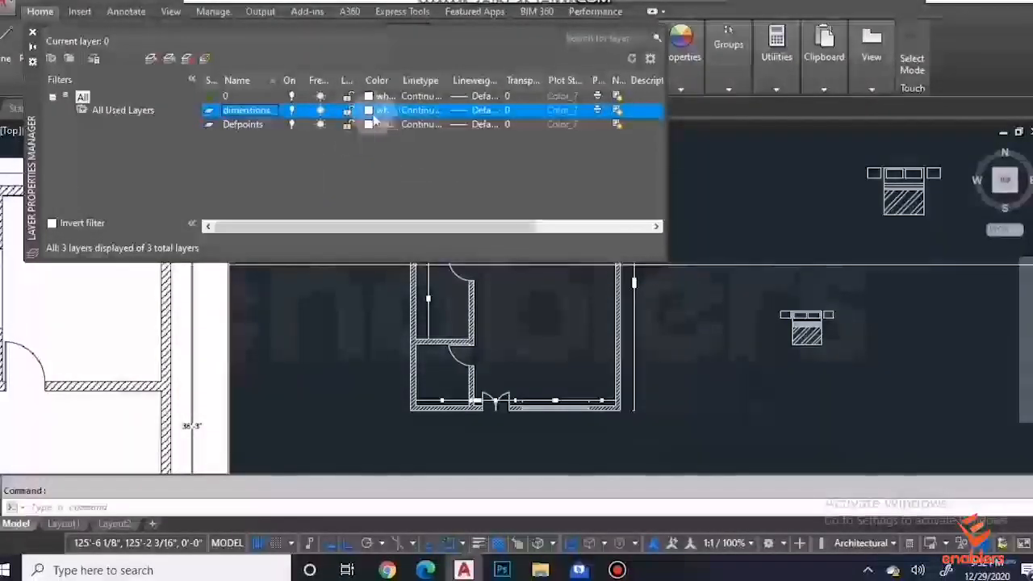
pyautogui.click(369, 110)
pyautogui.click(475, 208)
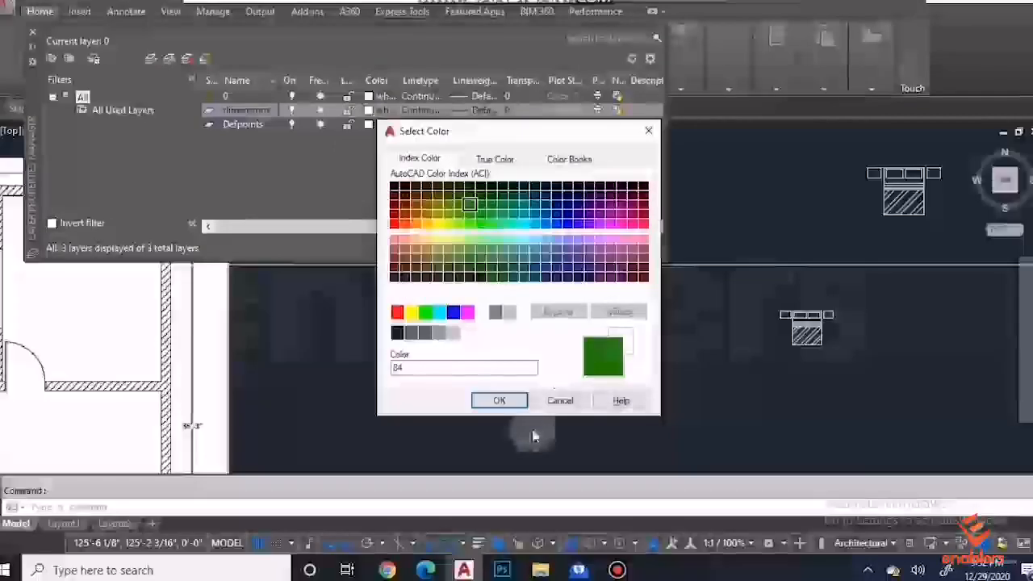
pyautogui.click(499, 400)
# Step: Add a layer named doors with the brown index colour 32
pyautogui.click(150, 58)
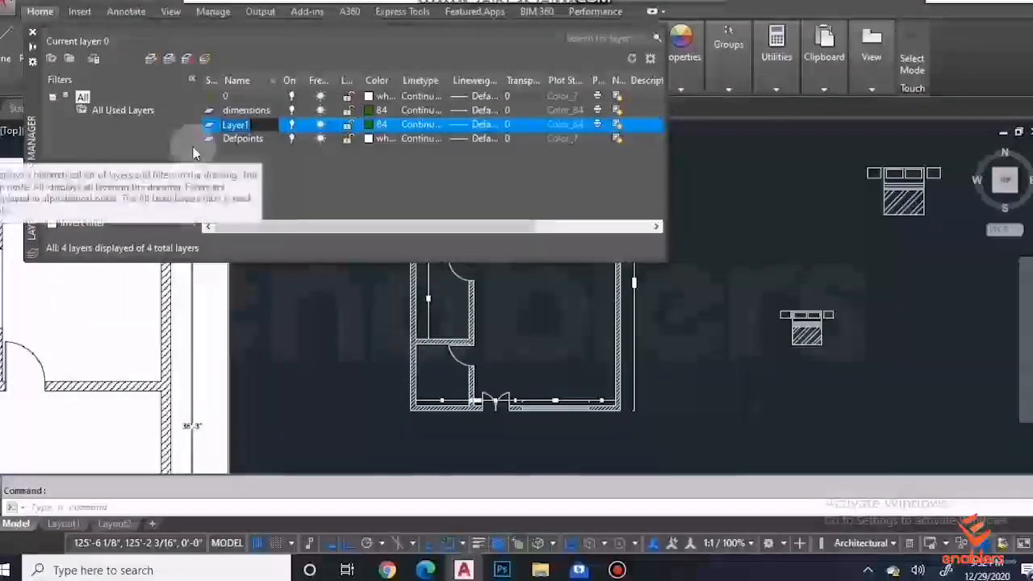
pyautogui.write('doors')
pyautogui.click(368, 124)
pyautogui.click(415, 211)
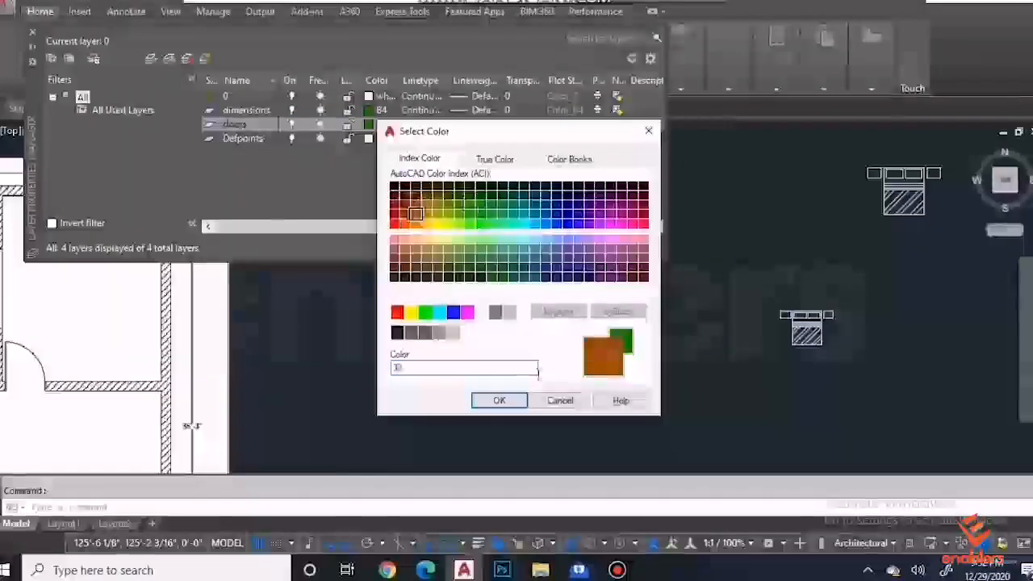
pyautogui.click(499, 401)
# Step: Add a layer named hatch with the blue index colour 180
pyautogui.hotkey('alt', 'n')
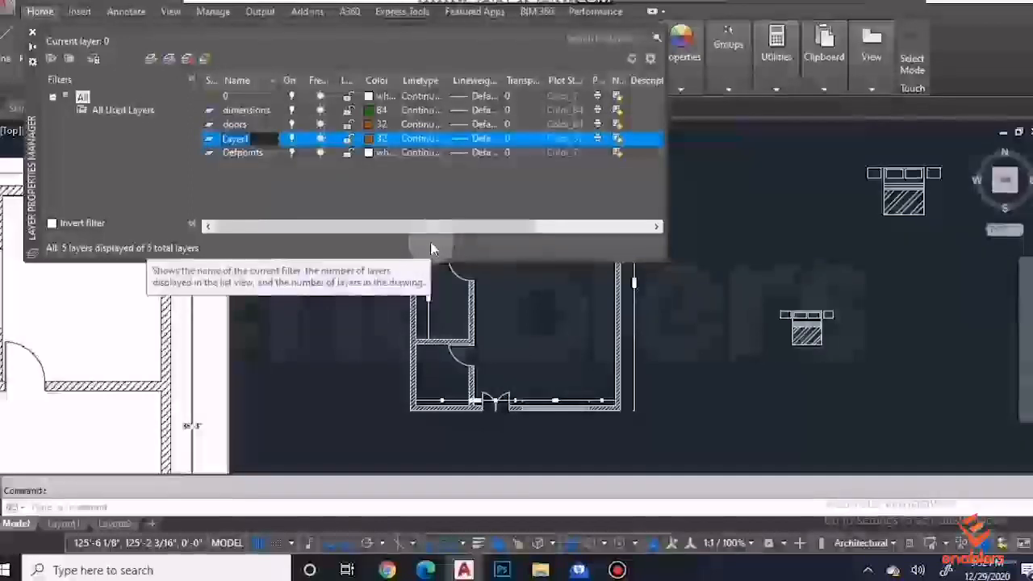
pyautogui.write('hallch')
pyautogui.click(372, 139)
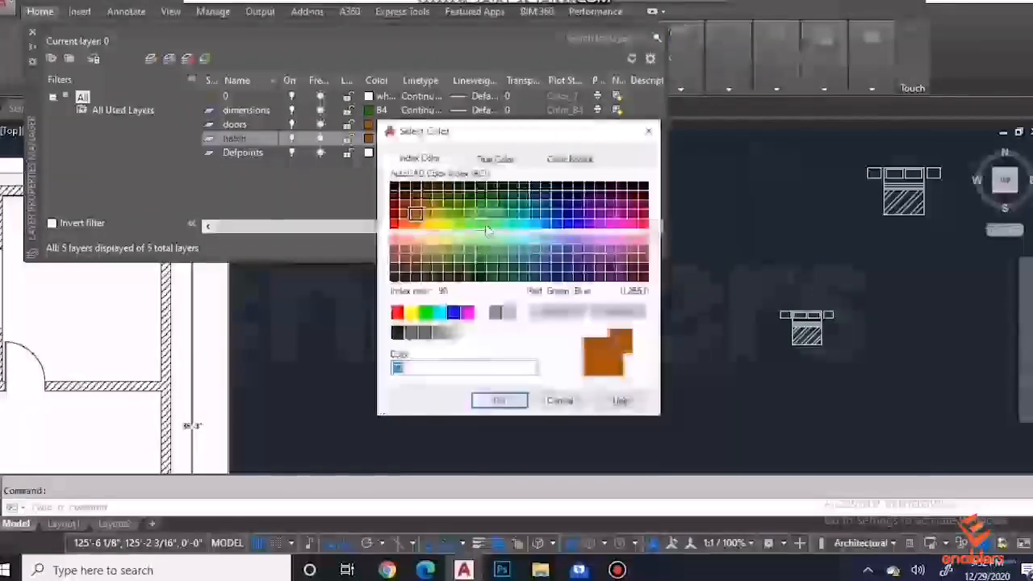
pyautogui.click(494, 402)
# Step: Add a layer named blocks with the yellow index colour 50, and close the layer manager
pyautogui.hotkey('alt', 'n')
pyautogui.write('plants')
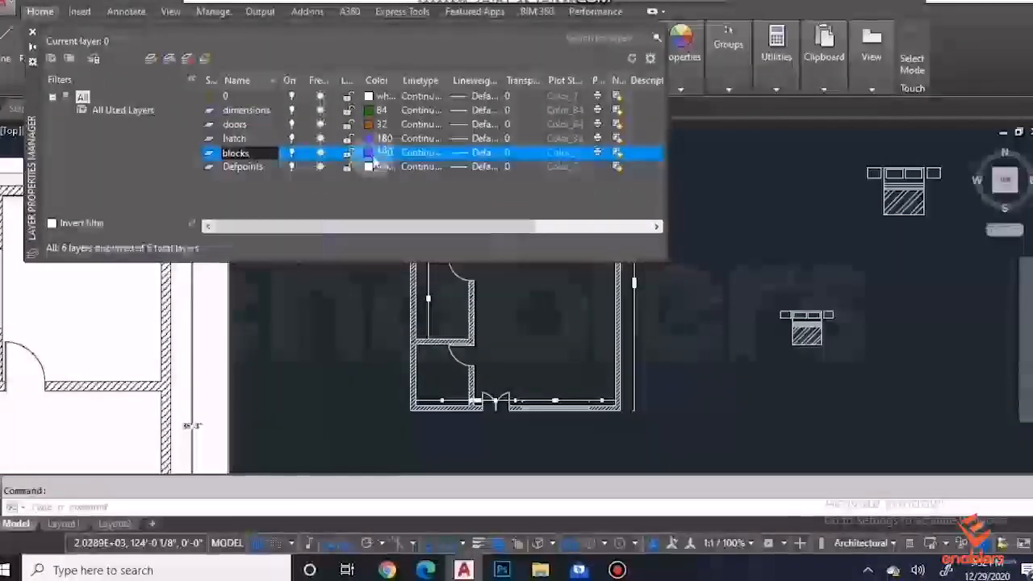
pyautogui.click(370, 152)
pyautogui.click(437, 224)
pyautogui.click(499, 401)
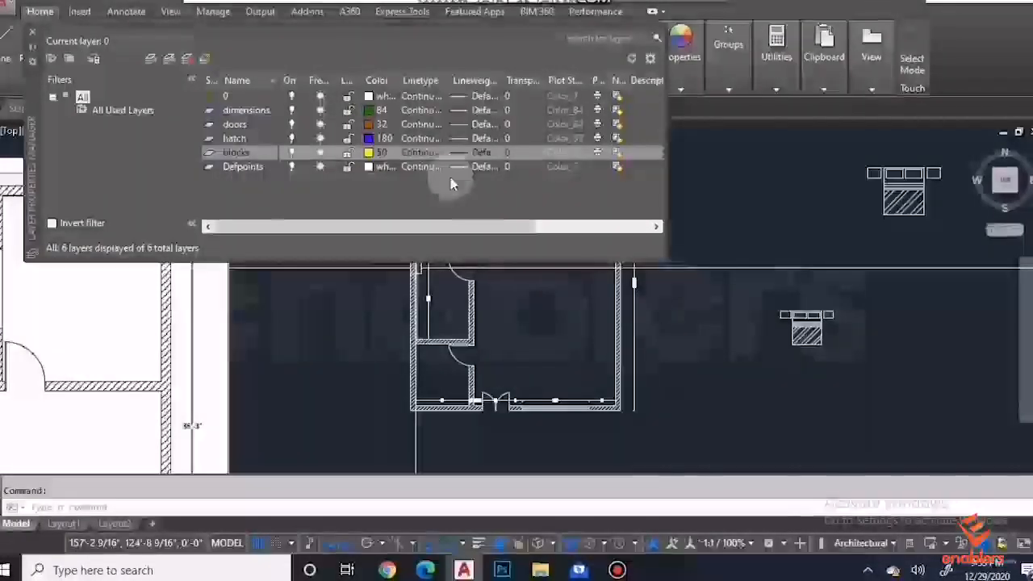
pyautogui.click(33, 35)
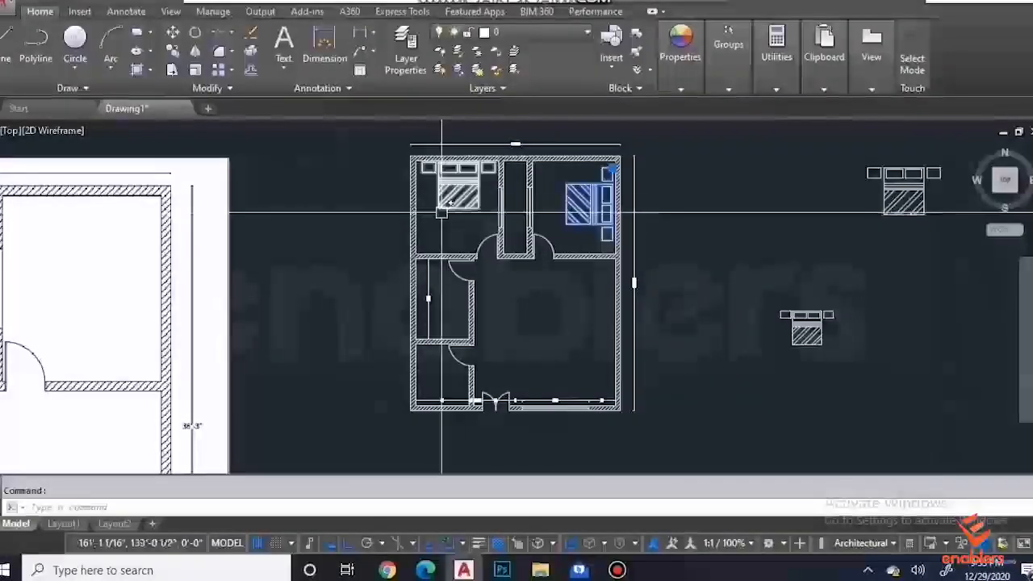
# Step: Assign the two bed blocks in the upper rooms to the blocks layer
pyautogui.click(525, 34)
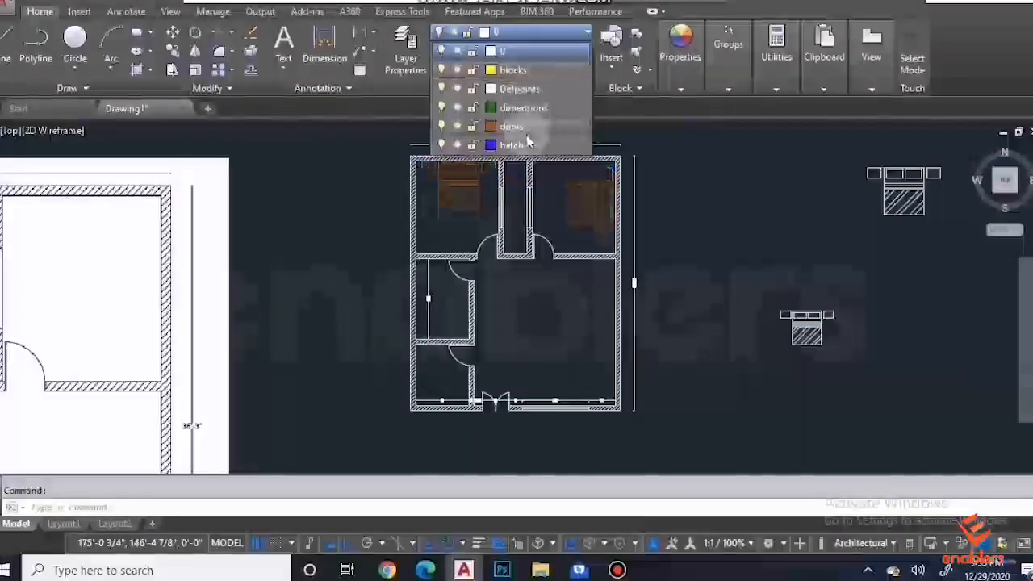
pyautogui.click(512, 71)
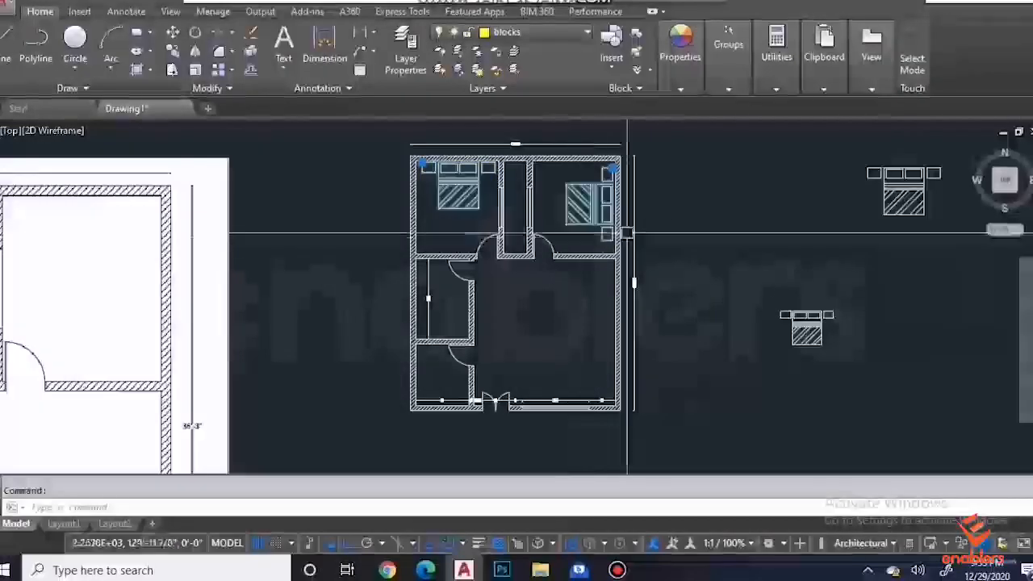
# Step: Assign the floor plan's wall hatch, together with the still-selected beds, to the hatch layer and clear the selection
pyautogui.scroll(6, 517, 194)
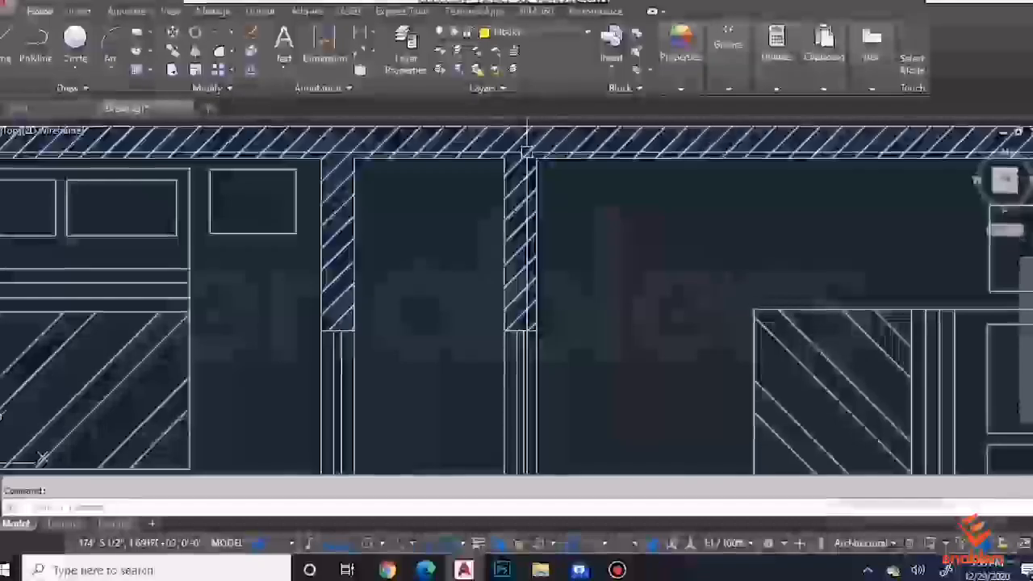
pyautogui.click(501, 33)
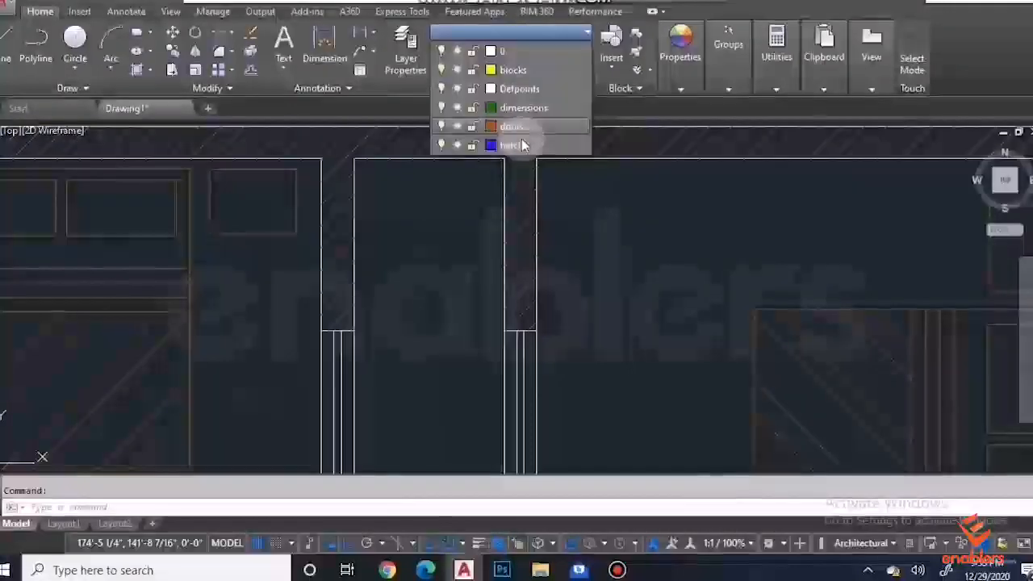
pyautogui.click(521, 144)
pyautogui.scroll(-5, 556, 178)
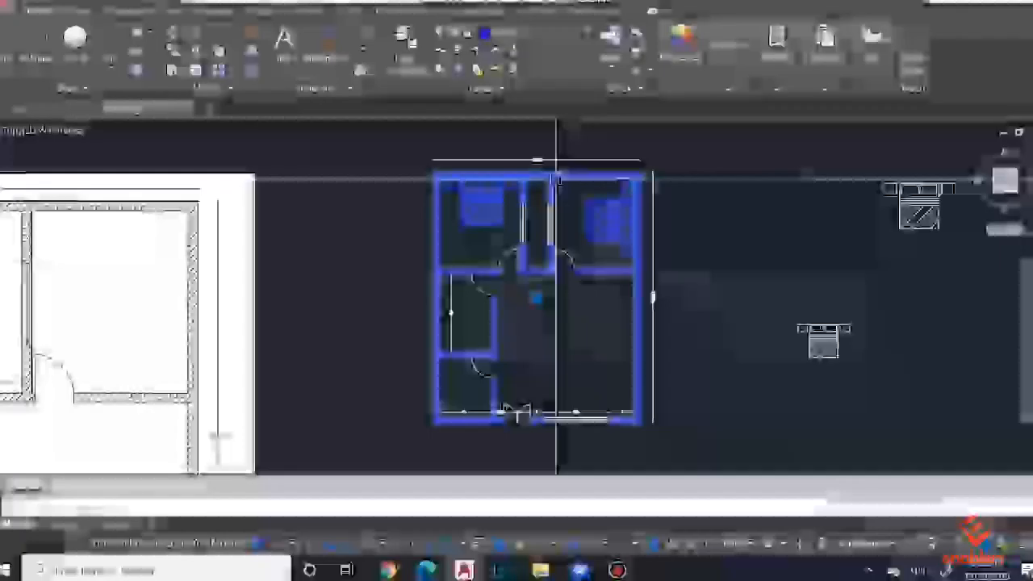
pyautogui.scroll(2, 524, 232)
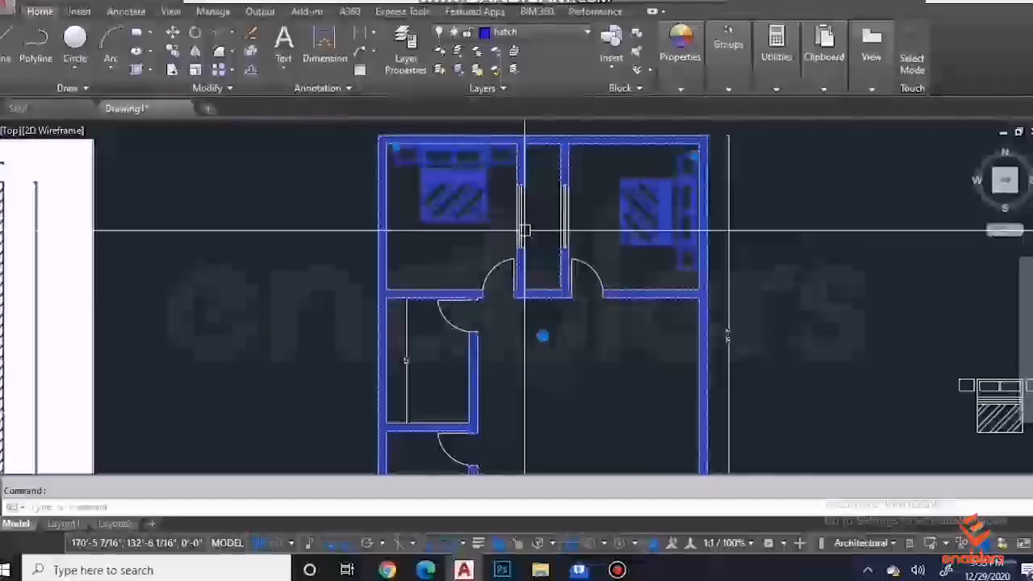
pyautogui.scroll(3, 652, 181)
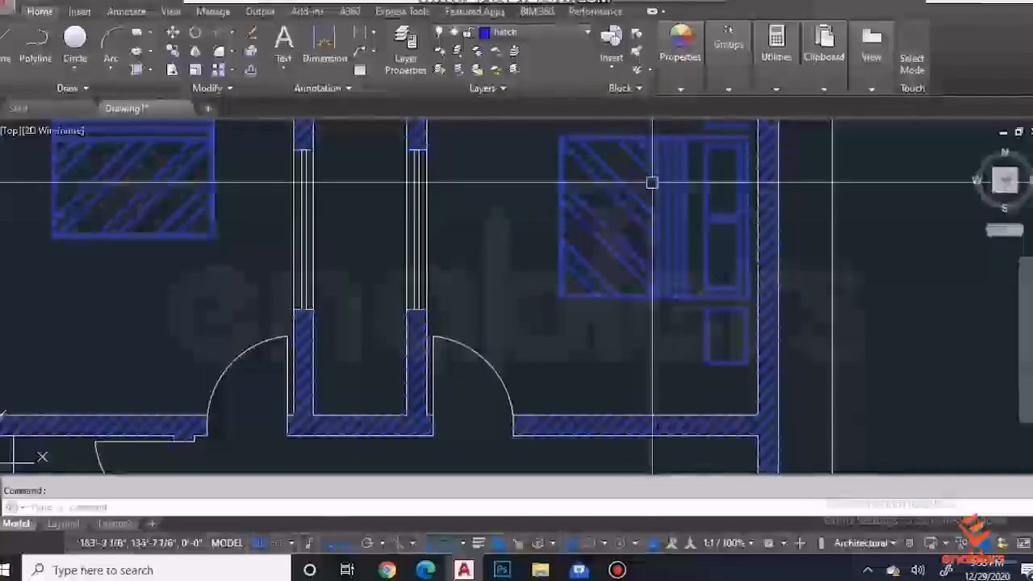
pyautogui.press('Escape')
pyautogui.scroll(-2, 695, 309)
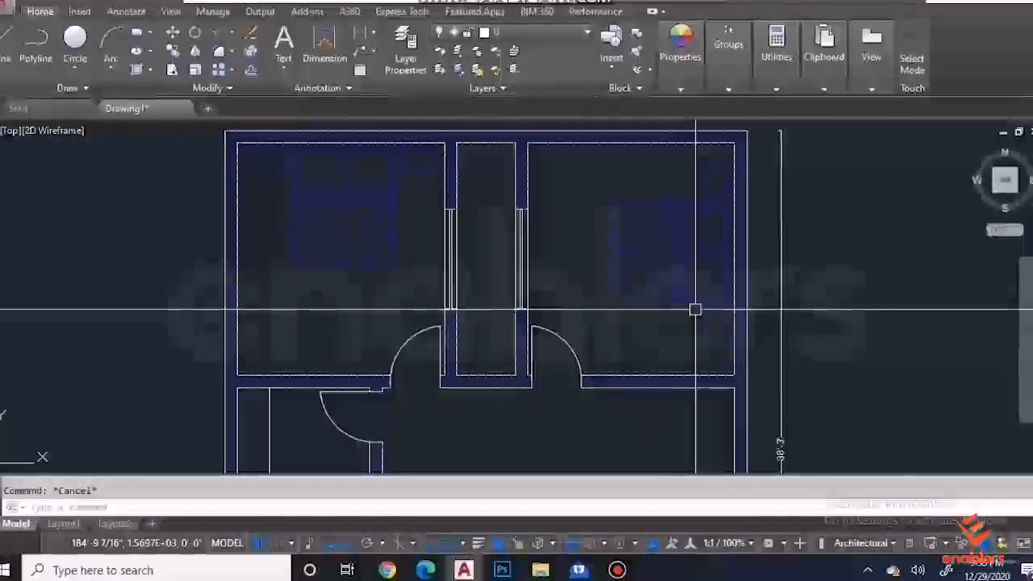
# Step: Reassign both bed blocks inside the floor plan from the hatch layer to the blocks layer, and clear the selection
pyautogui.click(646, 243)
pyautogui.click(394, 257)
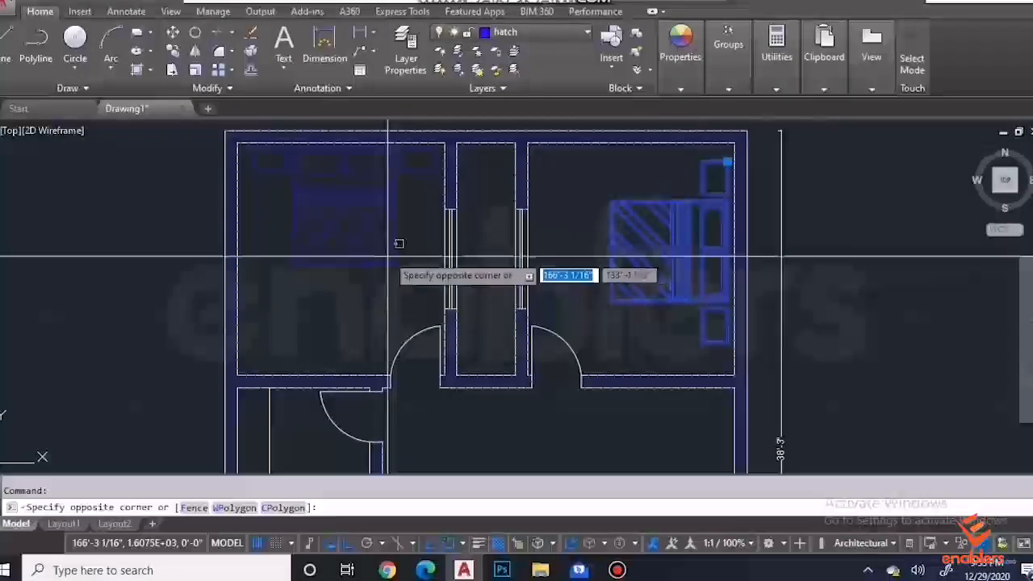
pyautogui.click(381, 221)
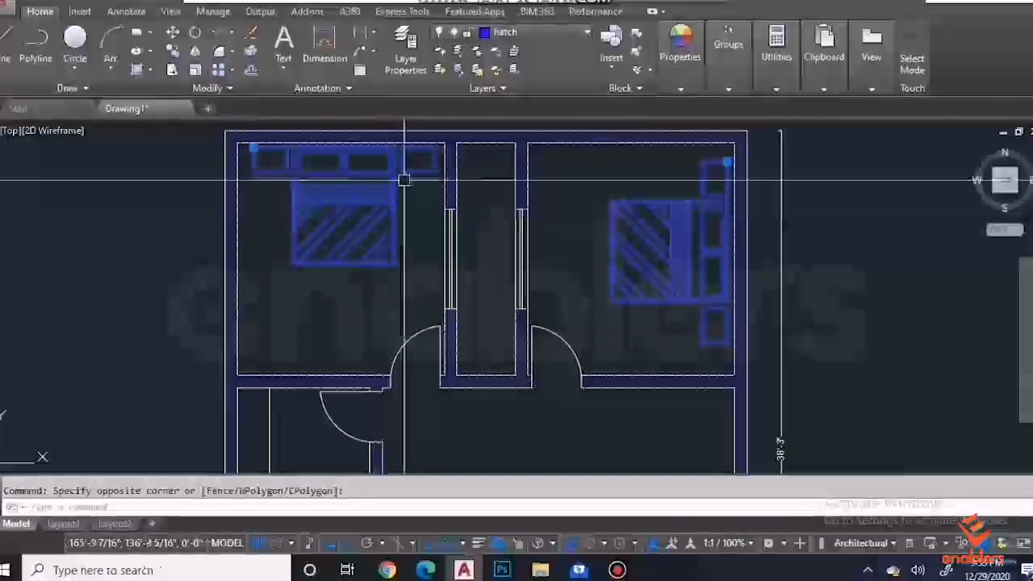
pyautogui.click(521, 35)
pyautogui.click(534, 74)
pyautogui.click(661, 243)
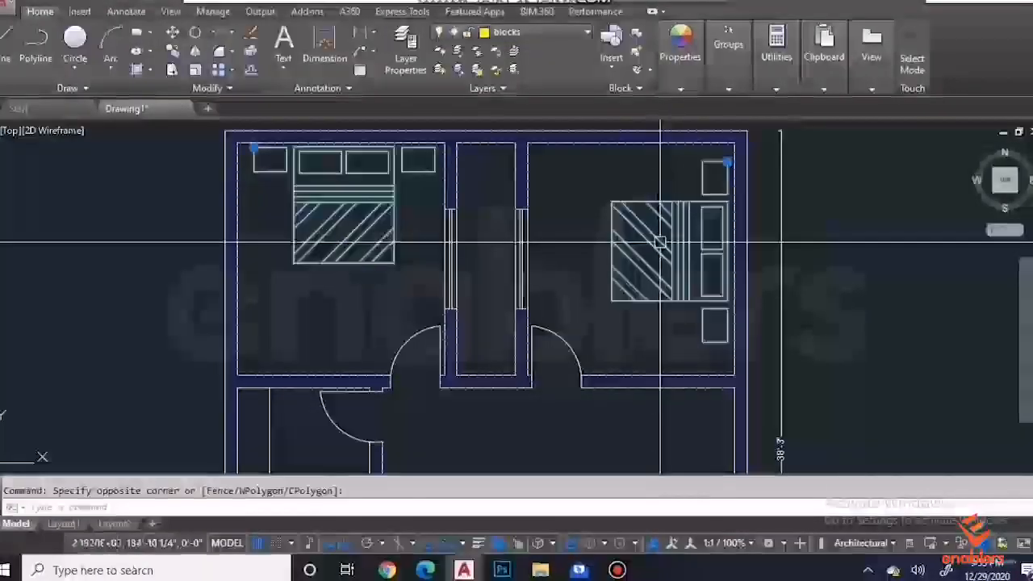
pyautogui.scroll(-4, 660, 242)
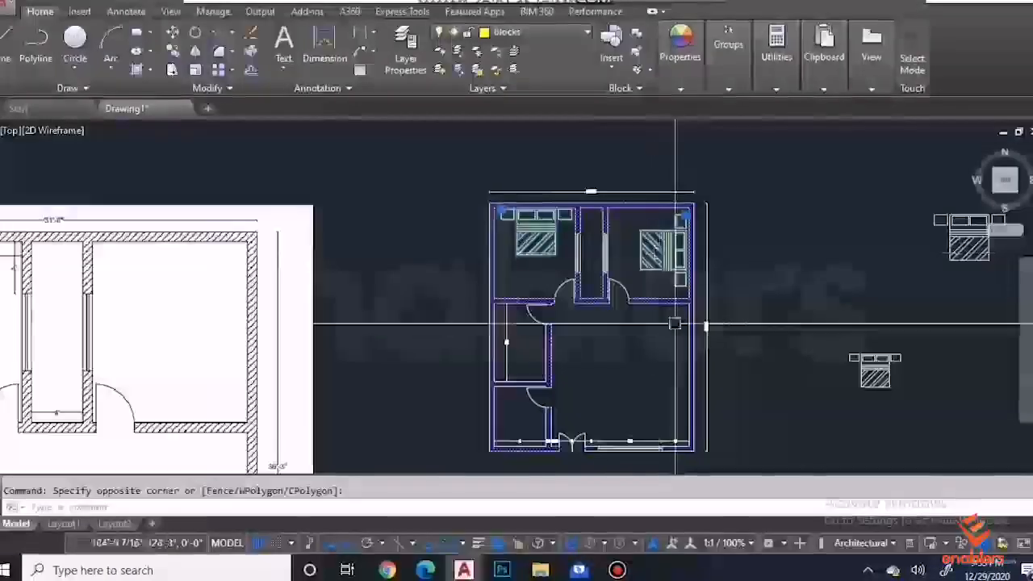
pyautogui.press('Escape')
# Step: Assign all the floor plan's dimensions, outer and inner, to the dimensions layer and clear the selection
pyautogui.click(598, 193)
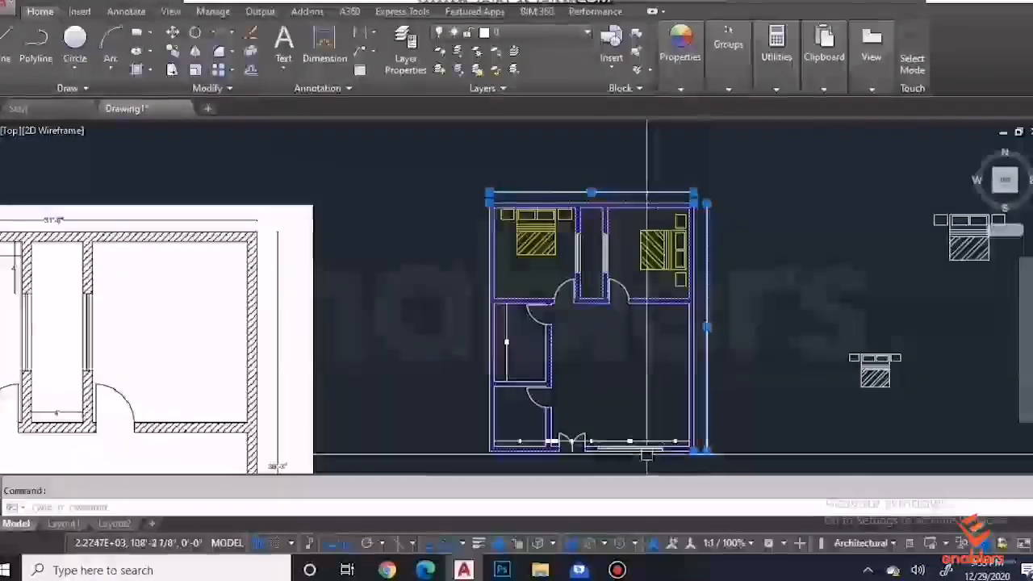
pyautogui.scroll(2, 655, 451)
pyautogui.click(443, 436)
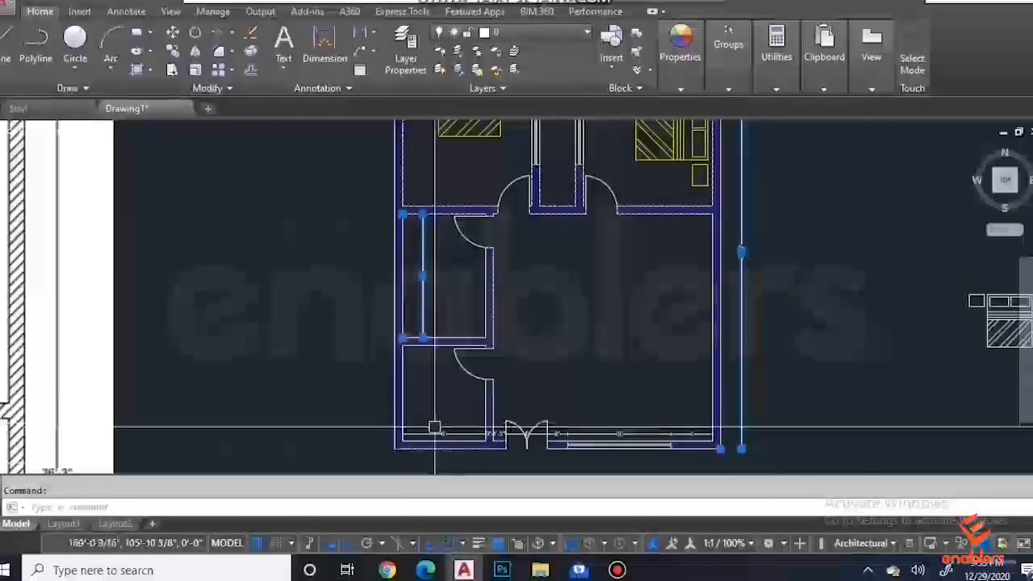
pyautogui.scroll(4, 635, 442)
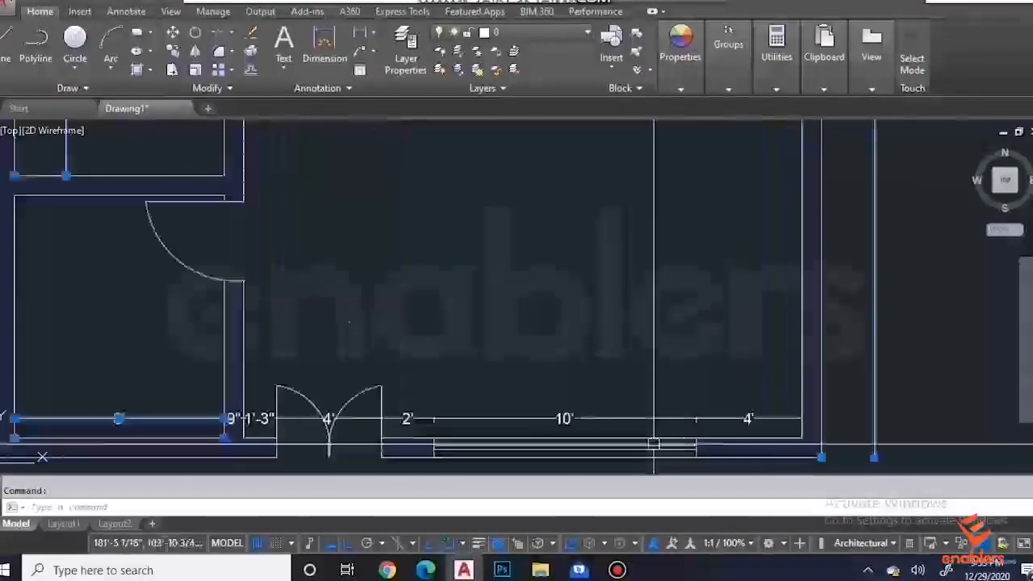
pyautogui.click(742, 402)
pyautogui.click(418, 414)
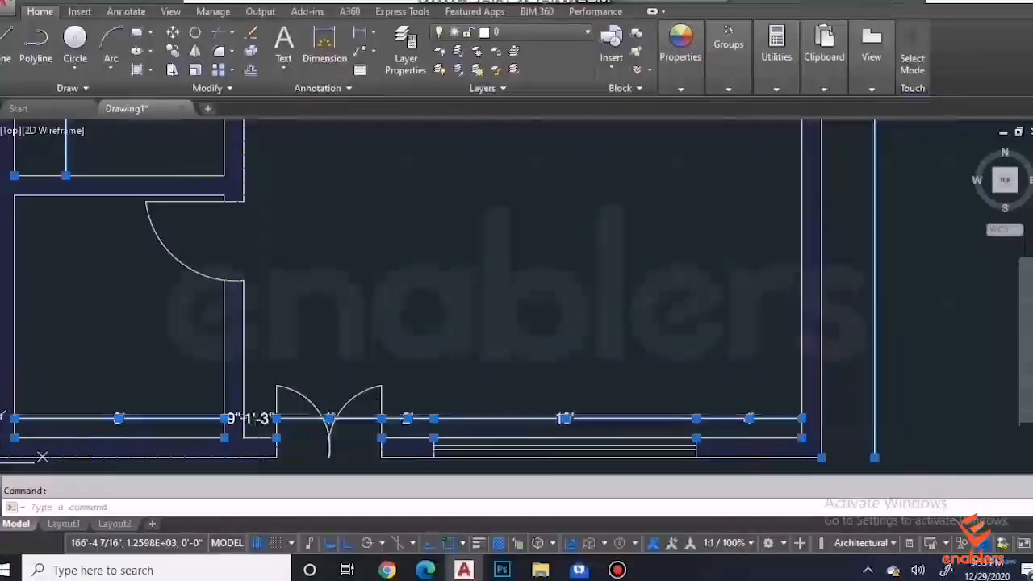
pyautogui.scroll(6, 253, 417)
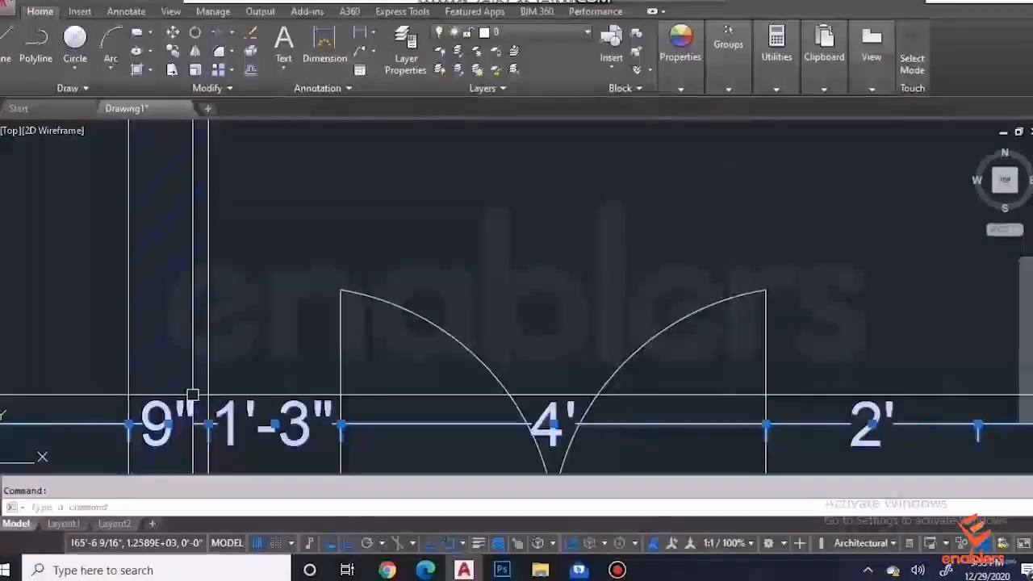
pyautogui.scroll(-4, 272, 324)
pyautogui.scroll(-5, 364, 307)
pyautogui.scroll(2, 457, 137)
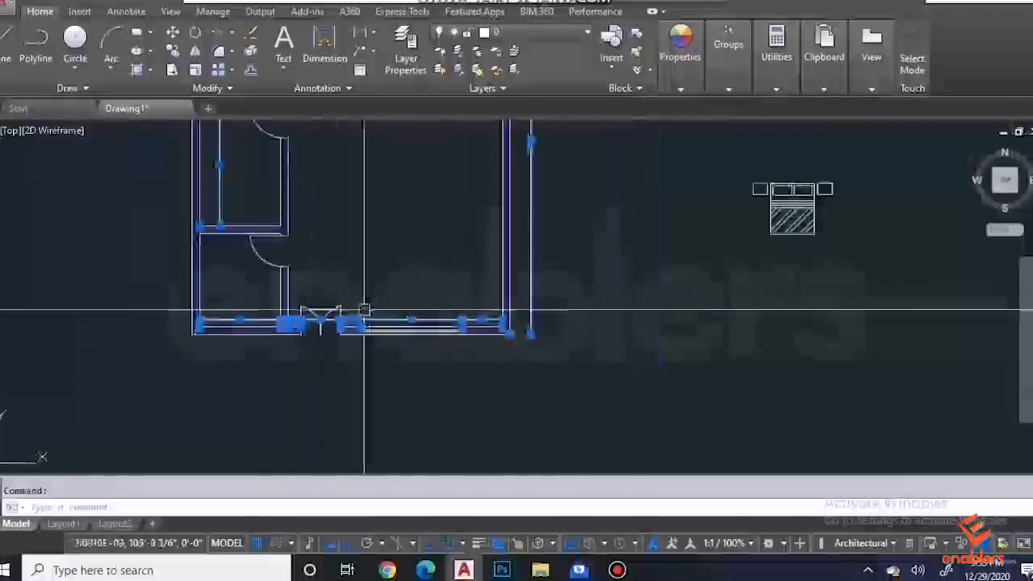
pyautogui.click(526, 34)
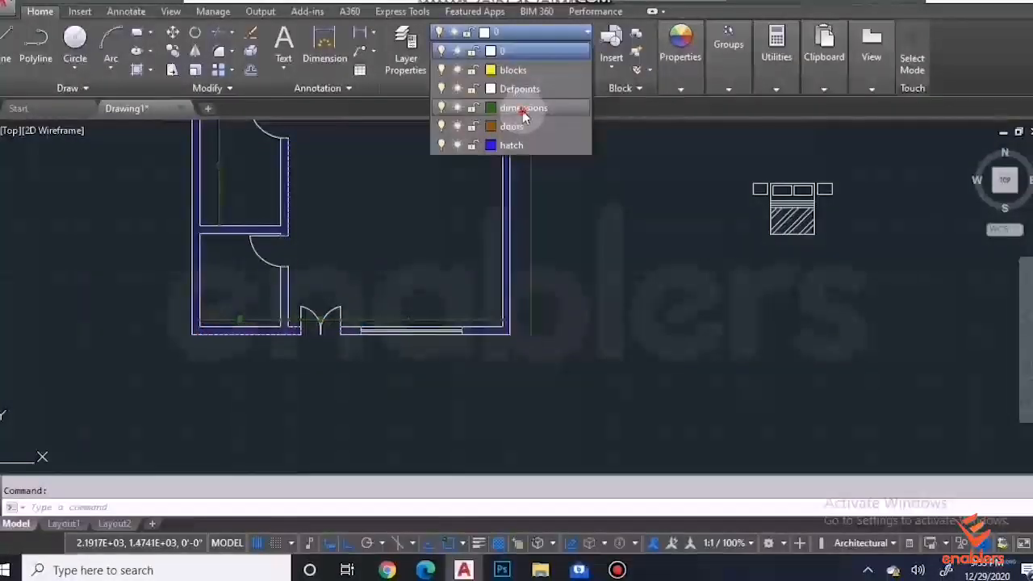
pyautogui.click(524, 107)
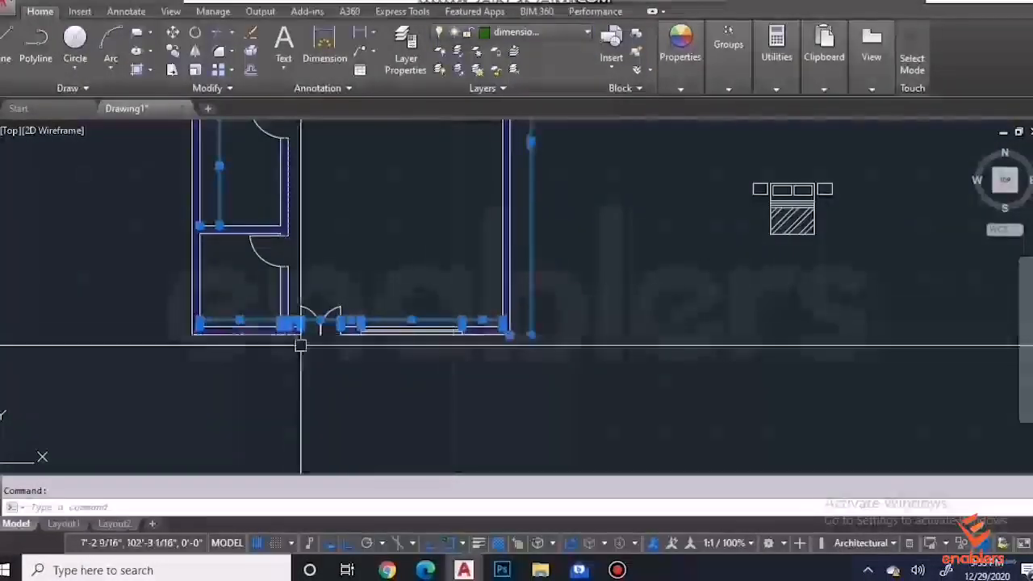
pyautogui.press('Escape')
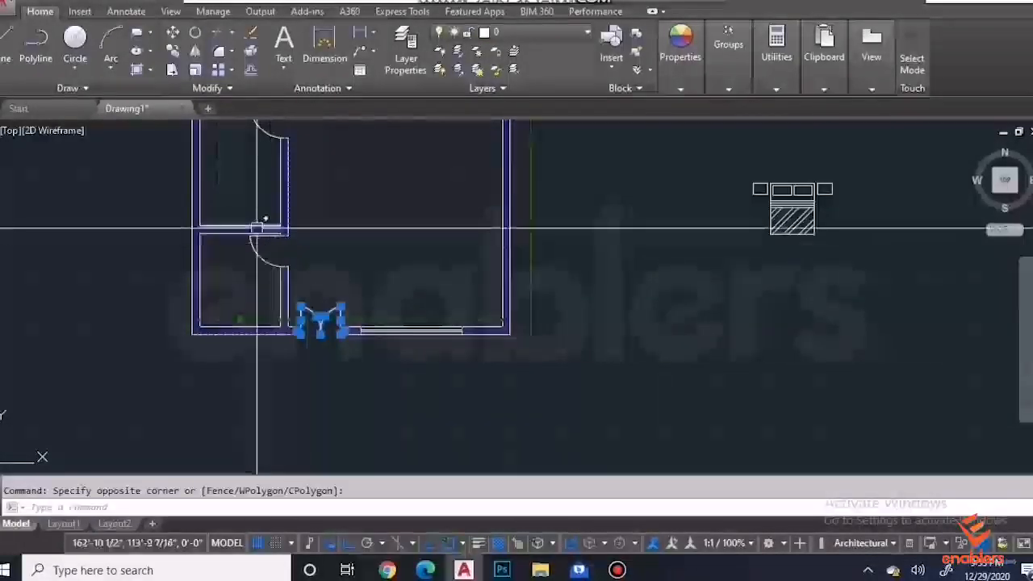
# Step: Assign the leaves and swing arcs of the floor plan's entrance and room doors to the doors layer
pyautogui.scroll(3, 256, 278)
pyautogui.click(260, 257)
pyautogui.click(242, 291)
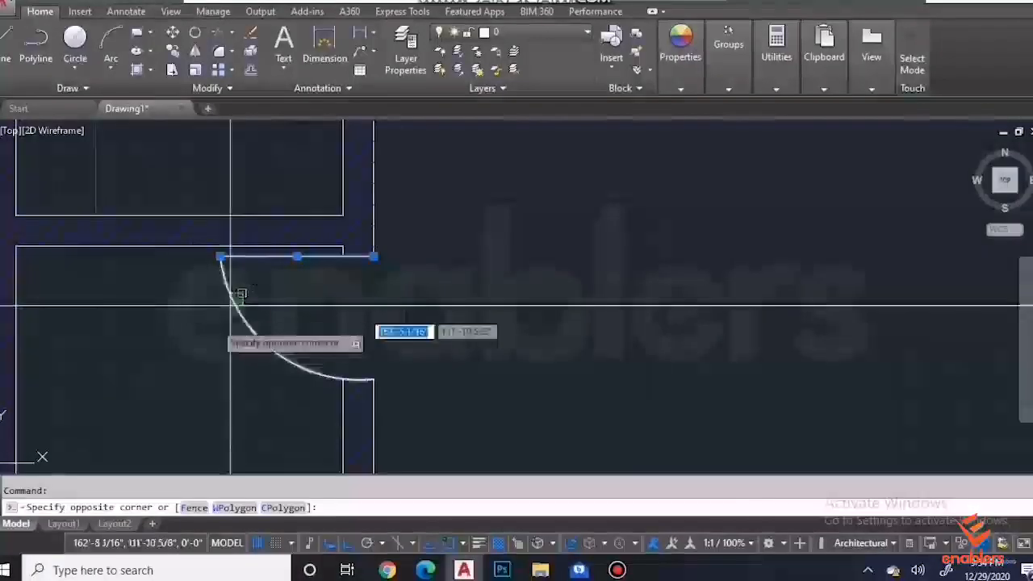
pyautogui.click(229, 313)
pyautogui.scroll(-5, 227, 344)
pyautogui.scroll(6, 257, 278)
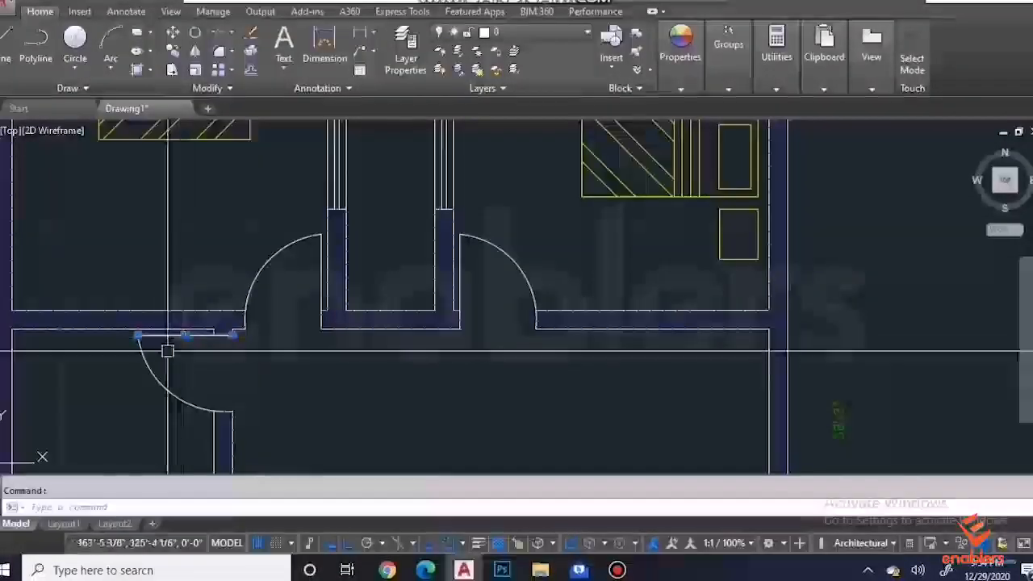
pyautogui.click(150, 362)
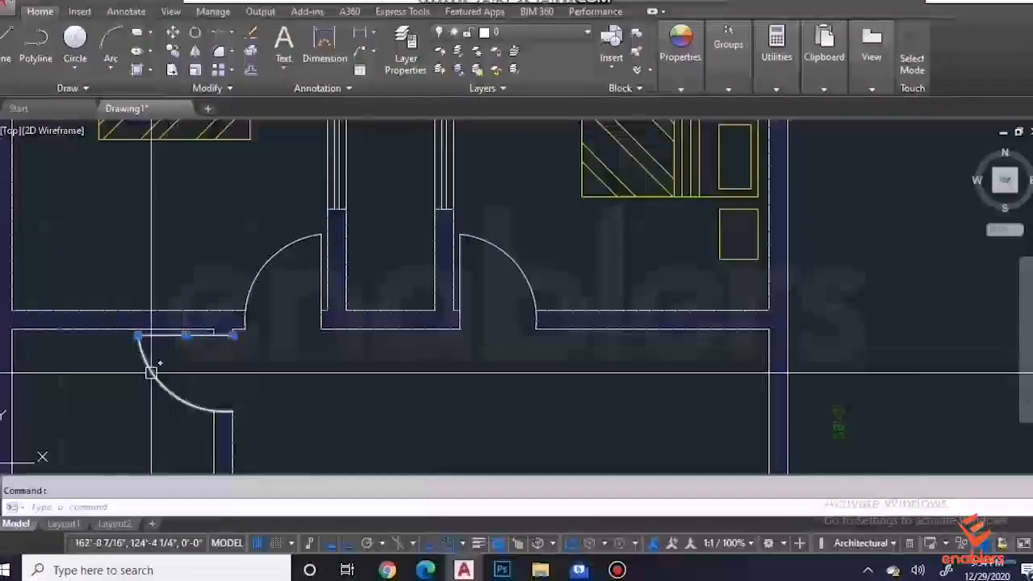
pyautogui.click(318, 270)
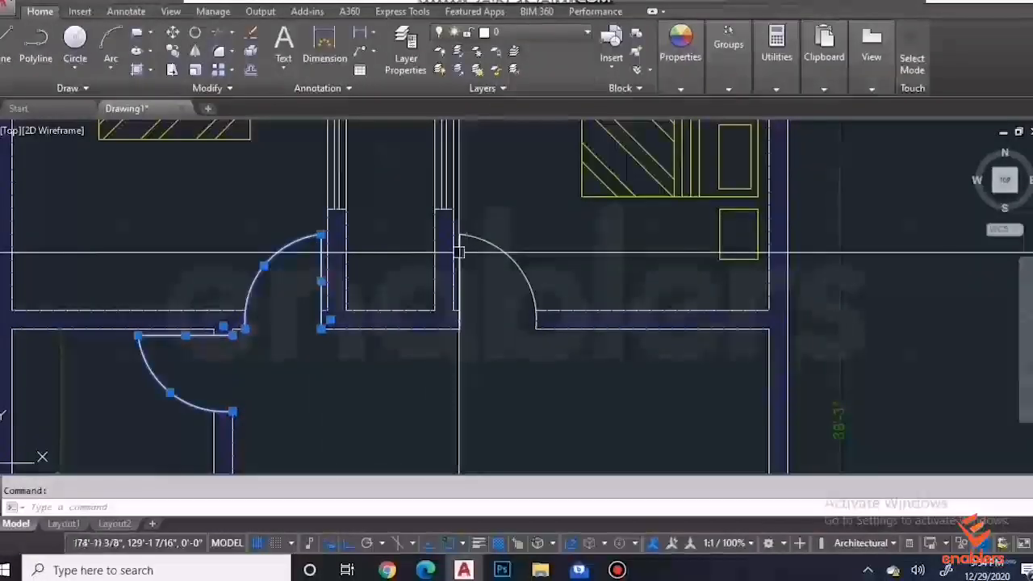
pyautogui.click(473, 237)
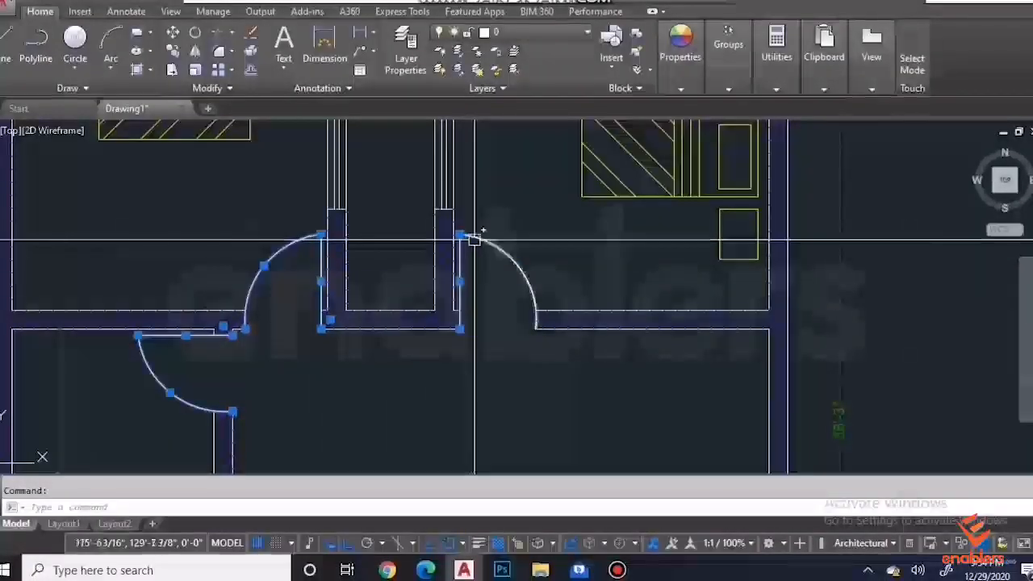
pyautogui.click(532, 32)
pyautogui.click(517, 143)
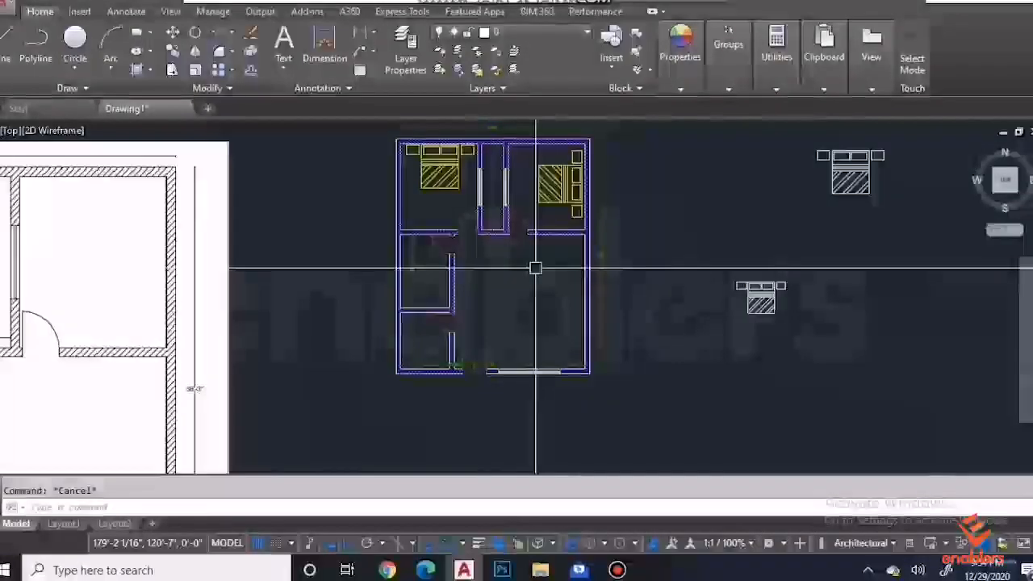
pyautogui.click(866, 225)
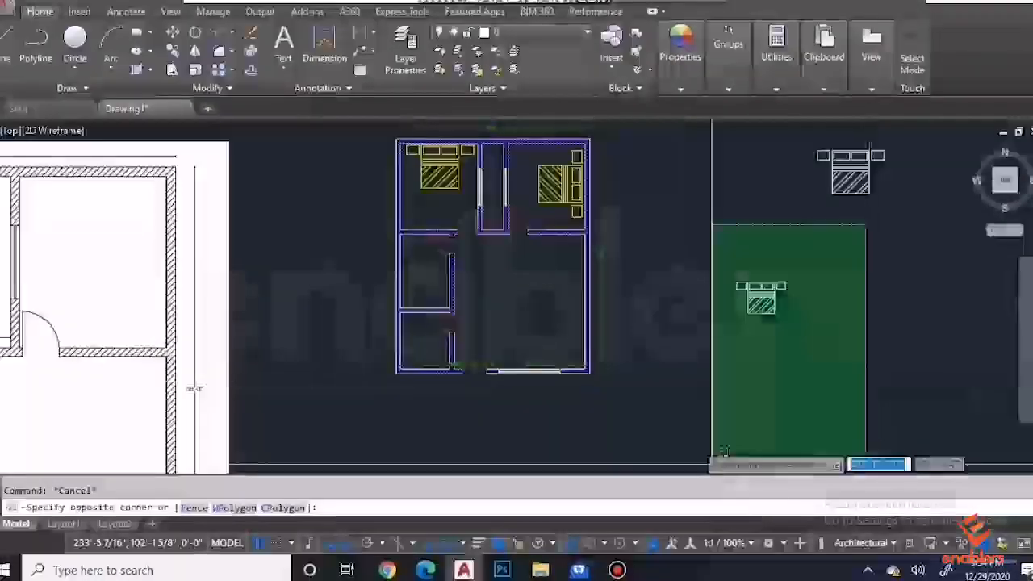
pyautogui.press('Escape')
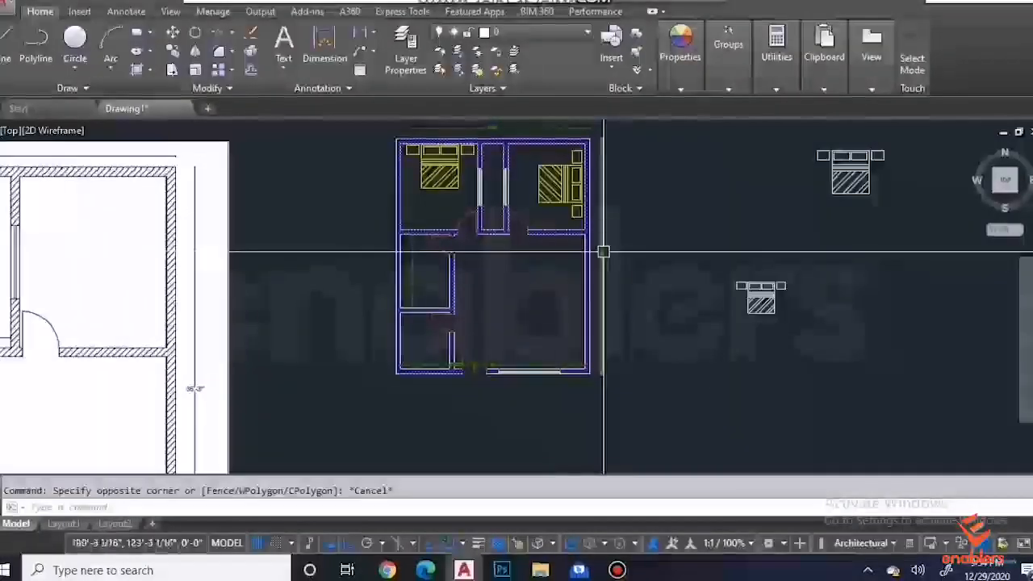
pyautogui.moveTo(604, 252)
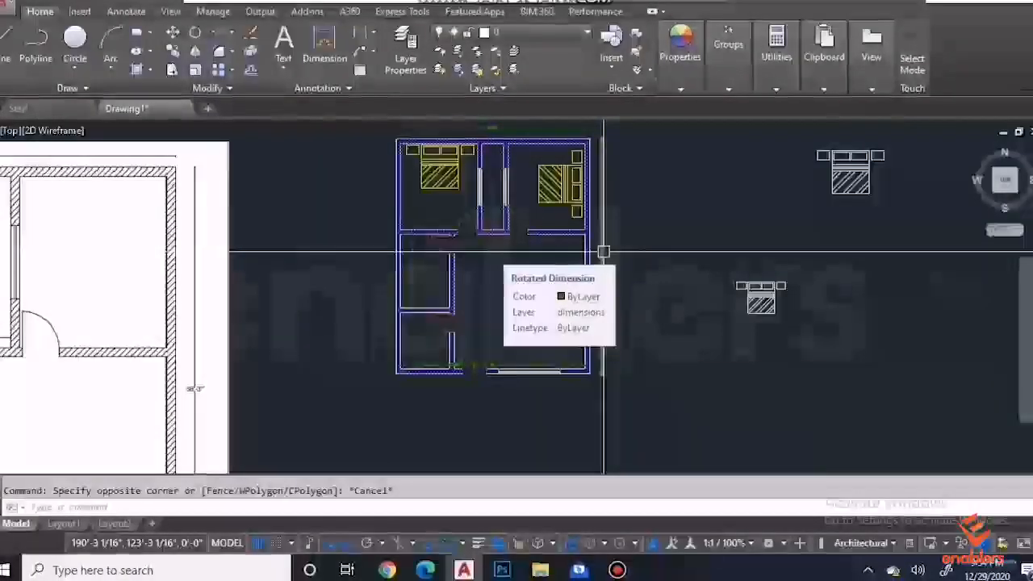
# Step: Open the plot settings, load the <Previous plot> page setup, and return the page setup to <None>
pyautogui.hotkey('ctrl', 'p')
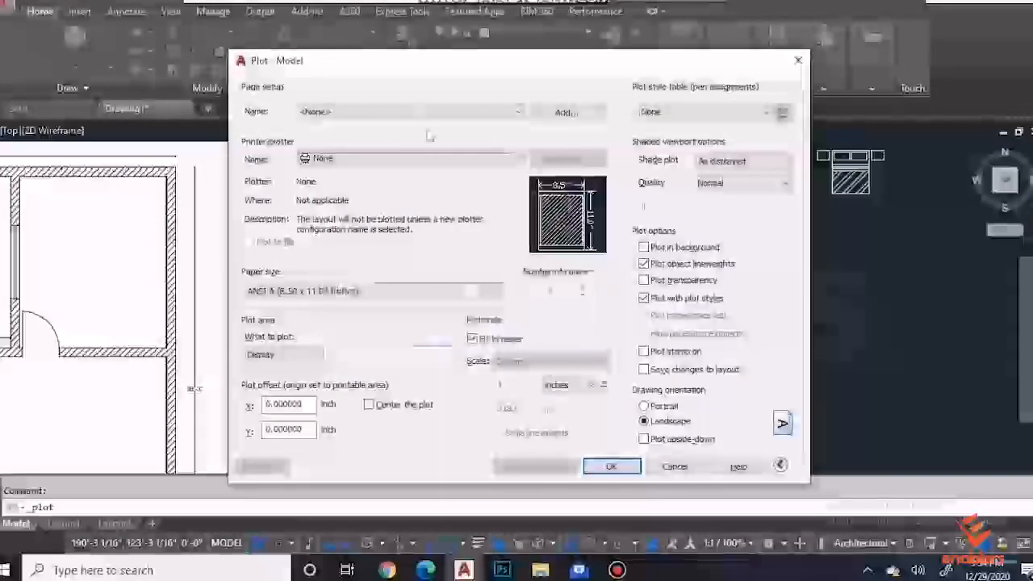
pyautogui.click(358, 112)
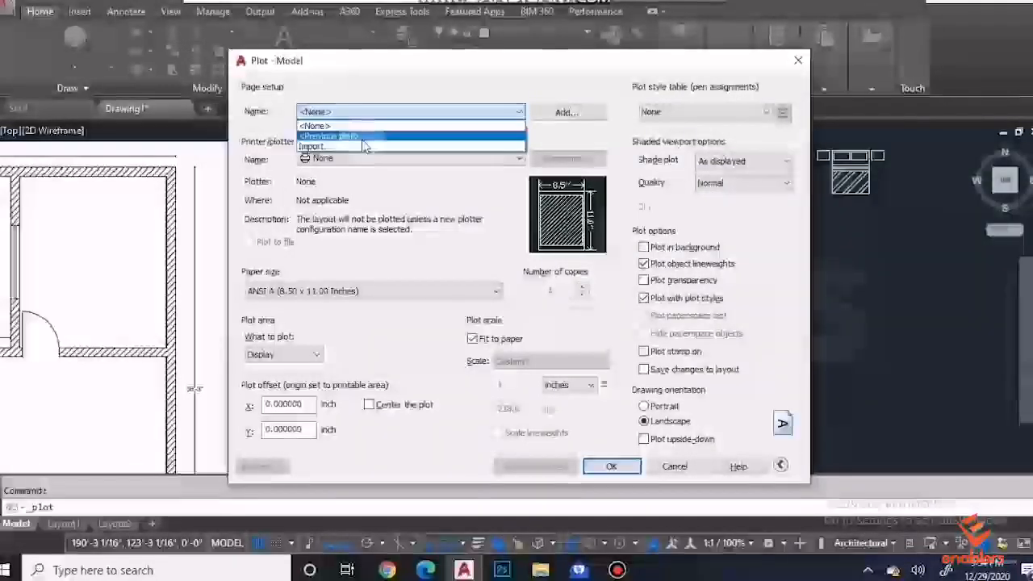
pyautogui.click(329, 135)
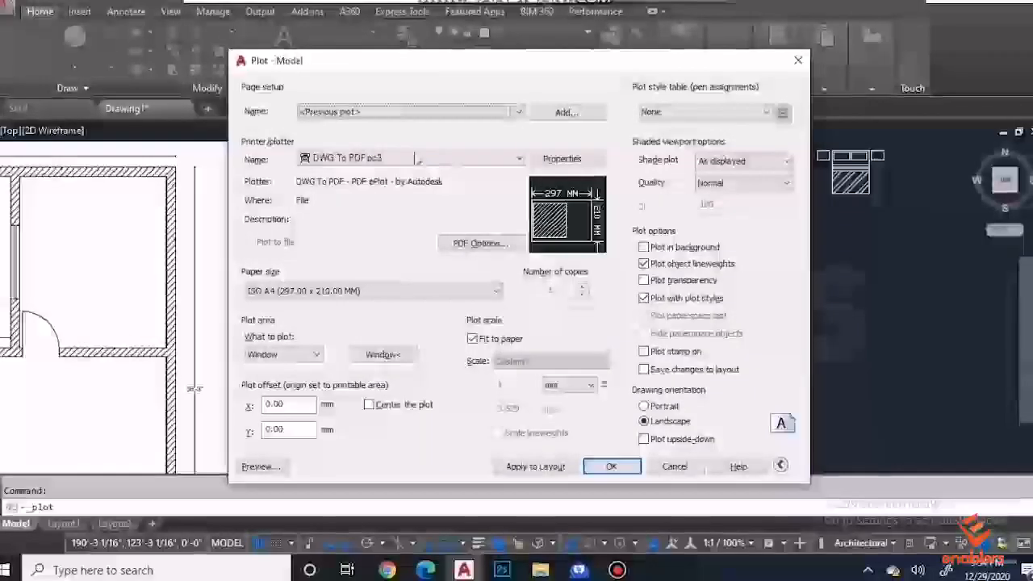
pyautogui.click(418, 113)
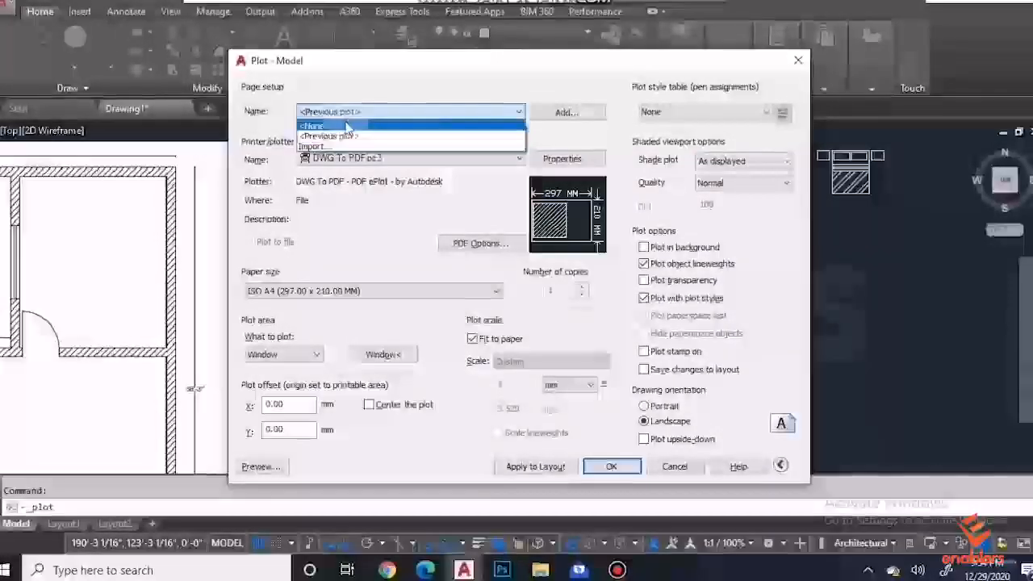
pyautogui.click(367, 127)
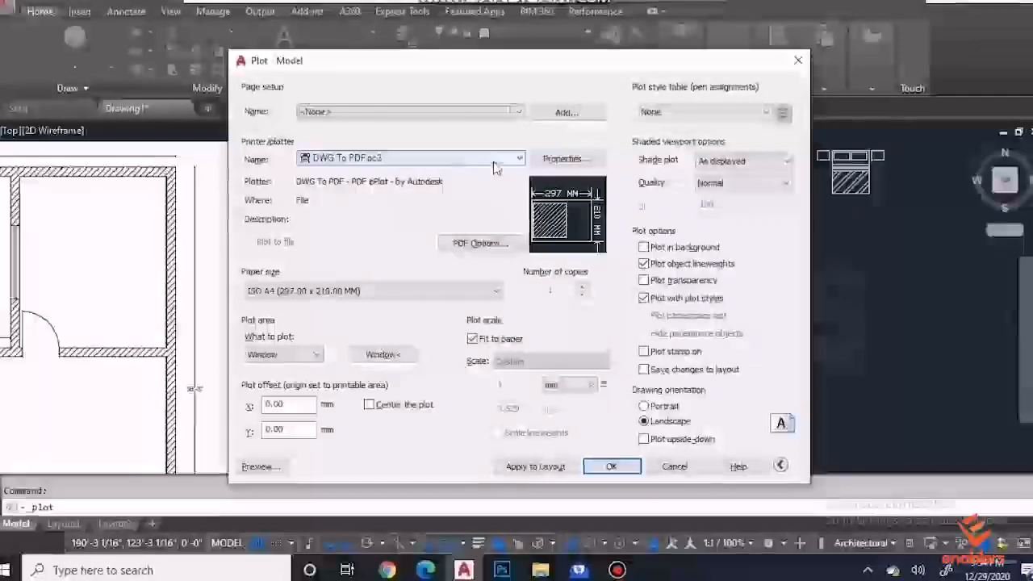
# Step: Choose the DWG To PDF.pc3 plotter and the ISO A4 (297.00 x 210.00 MM) paper size
pyautogui.click(426, 159)
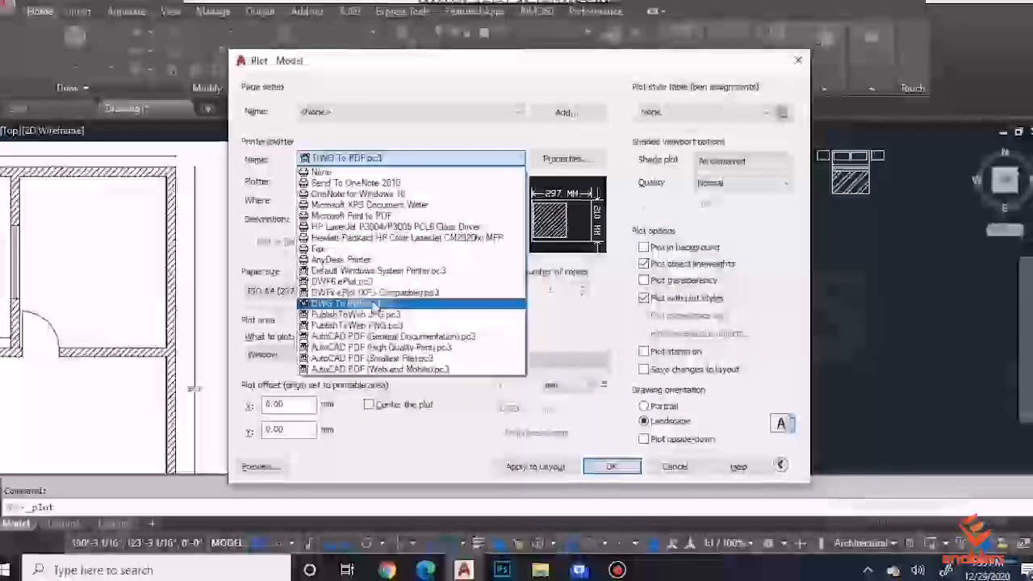
pyautogui.click(375, 305)
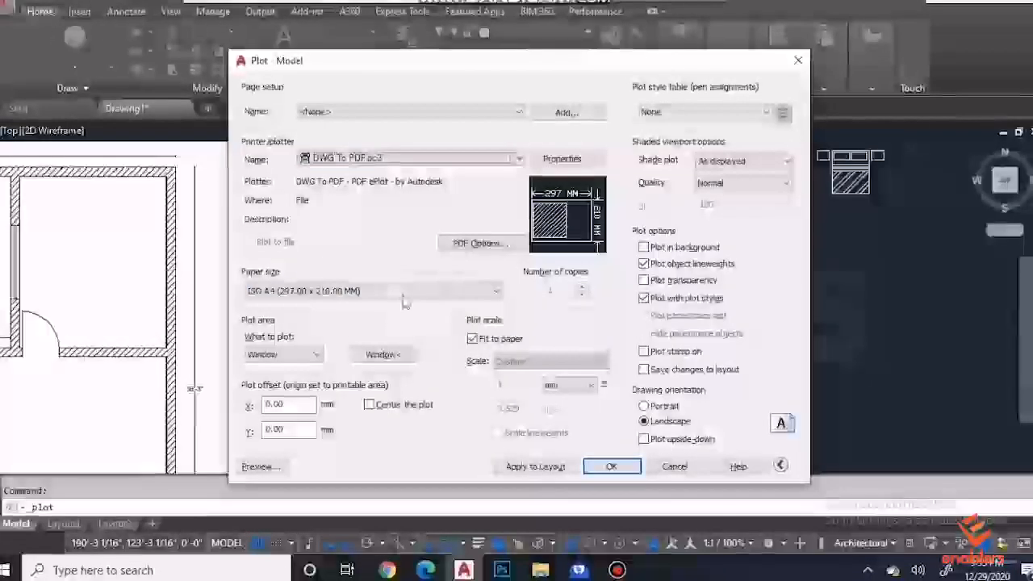
pyautogui.click(404, 293)
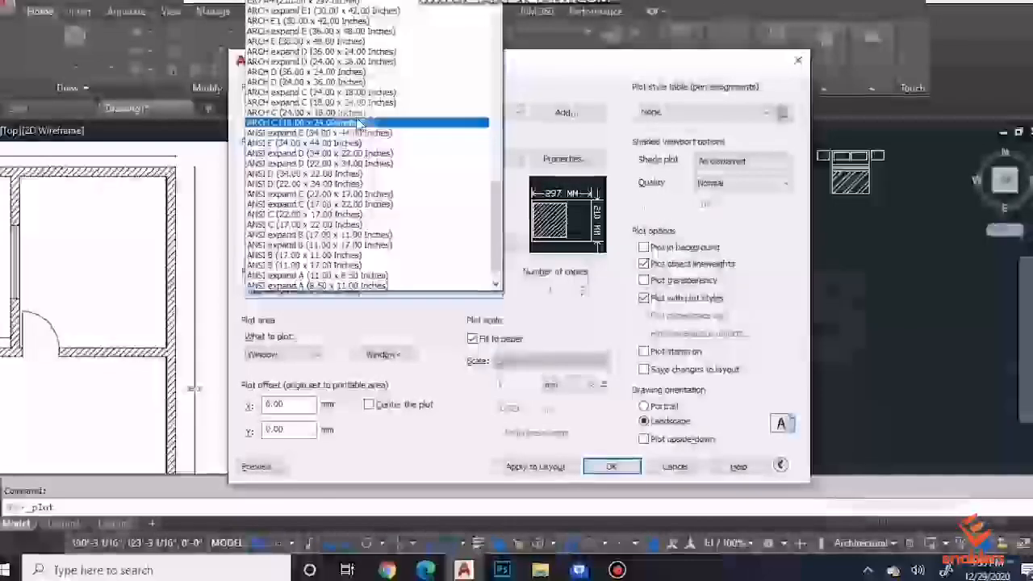
pyautogui.scroll(3, 359, 121)
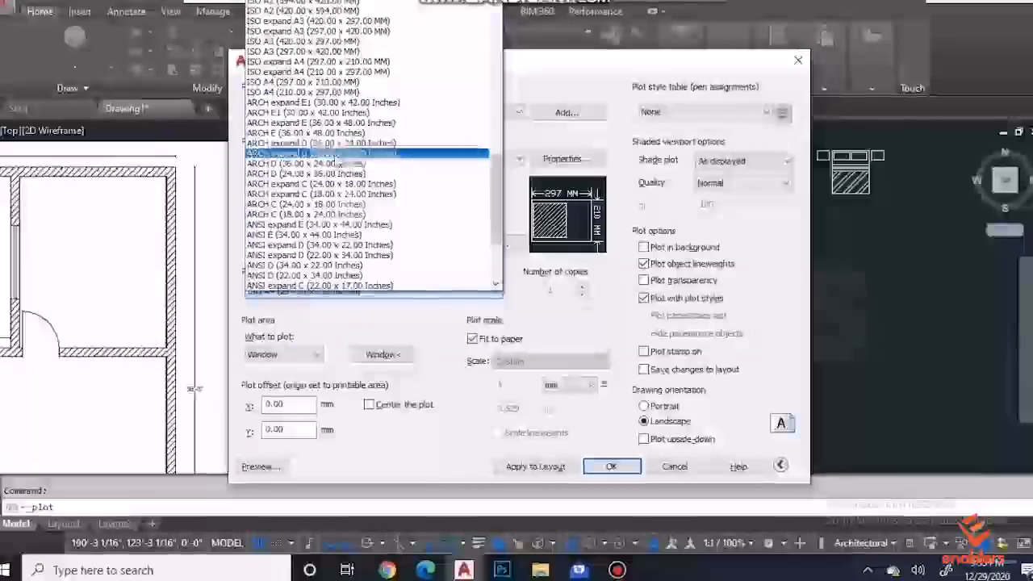
pyautogui.scroll(-3, 338, 161)
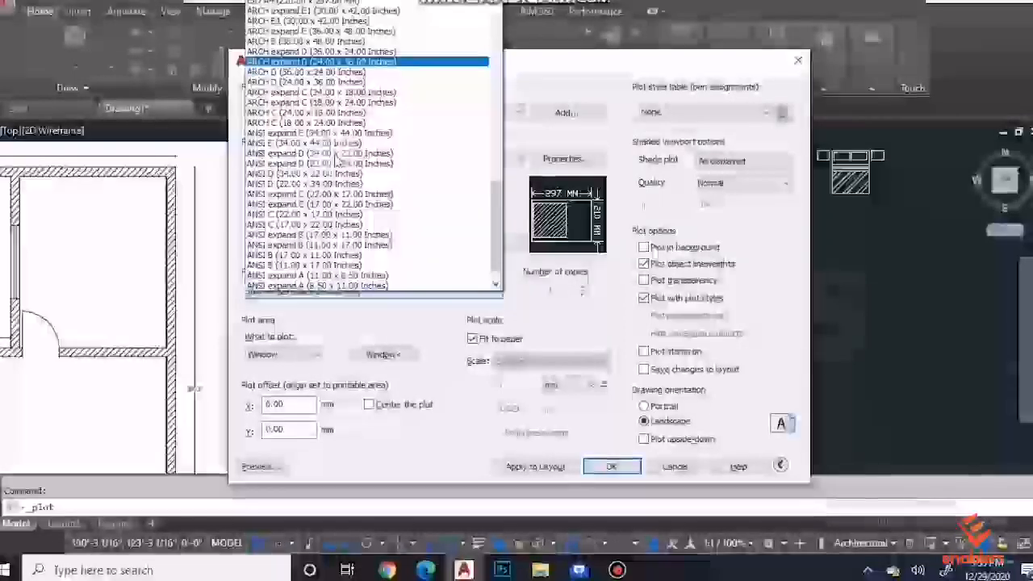
pyautogui.scroll(3, 260, 50)
pyautogui.click(300, 83)
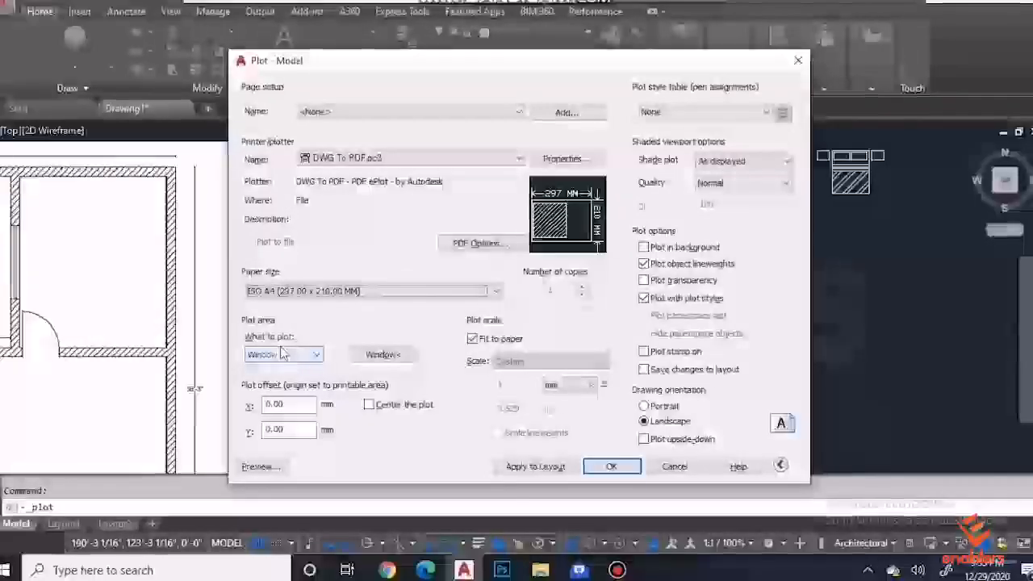
# Step: Set the plot area to Display, preview the plot, and close the preview
pyautogui.click(281, 353)
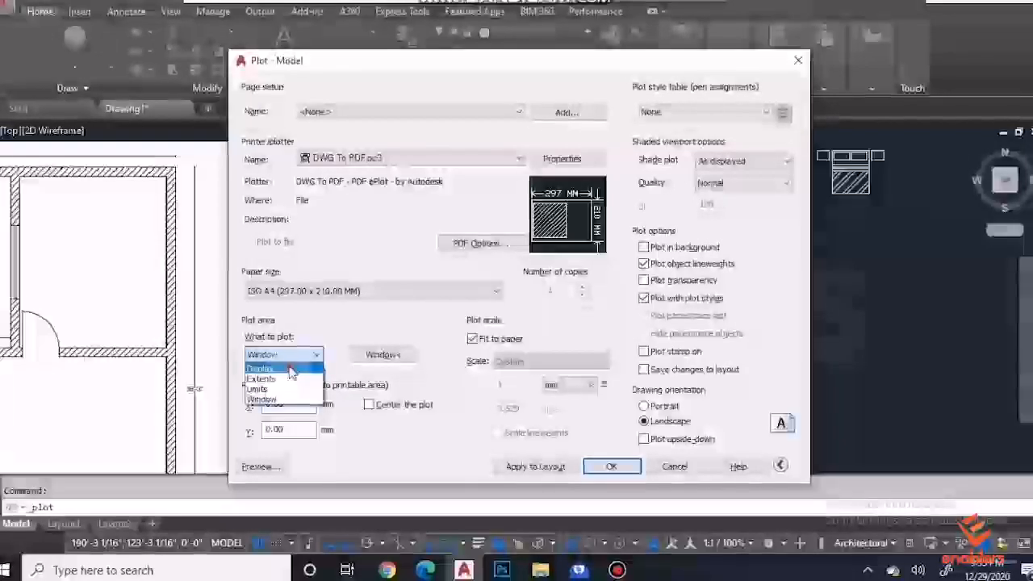
pyautogui.click(291, 371)
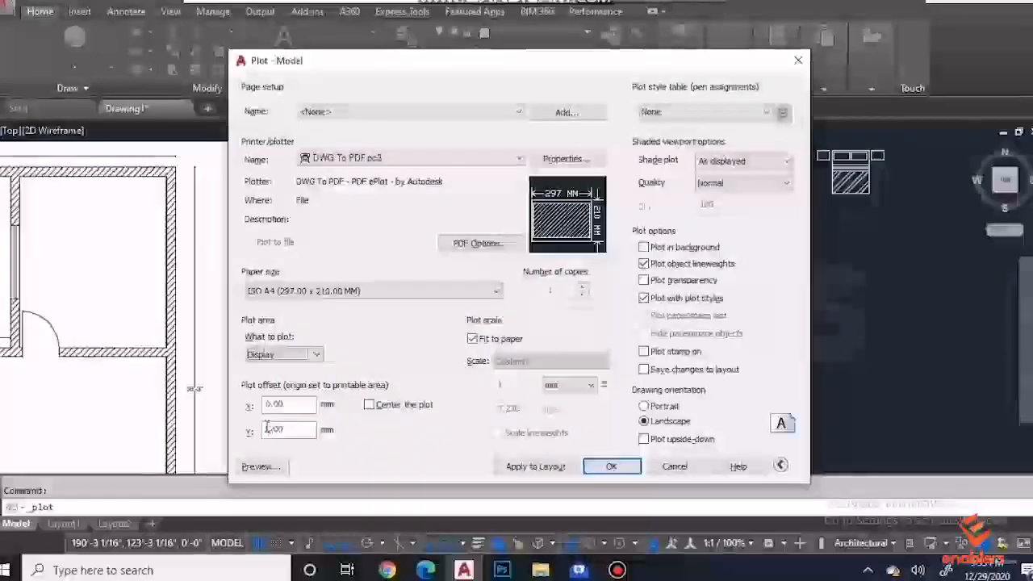
pyautogui.click(259, 468)
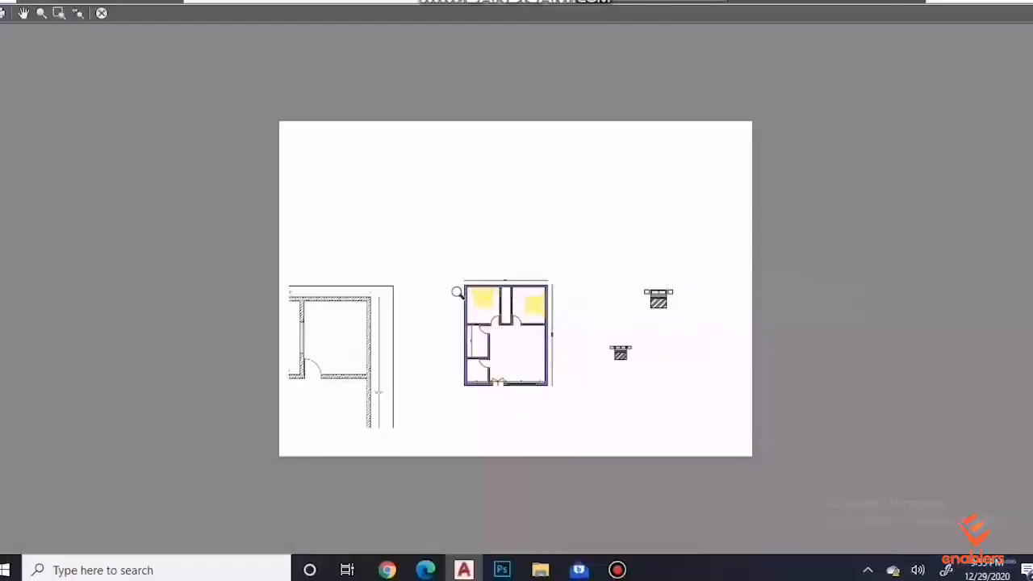
pyautogui.press('Escape')
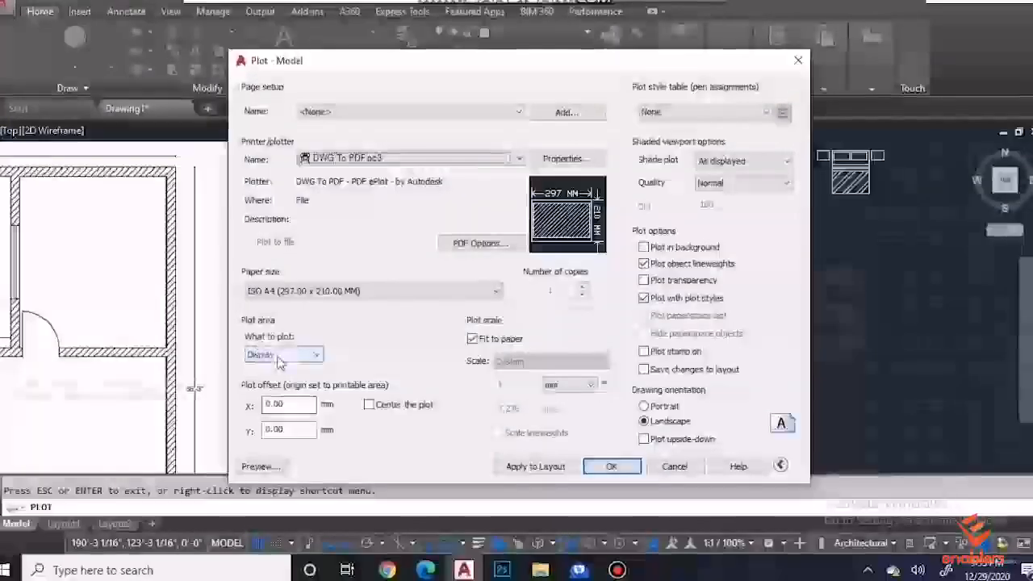
# Step: Set the plot area to a window around the coloured floor plan, preview the plot, and close the preview
pyautogui.click(281, 356)
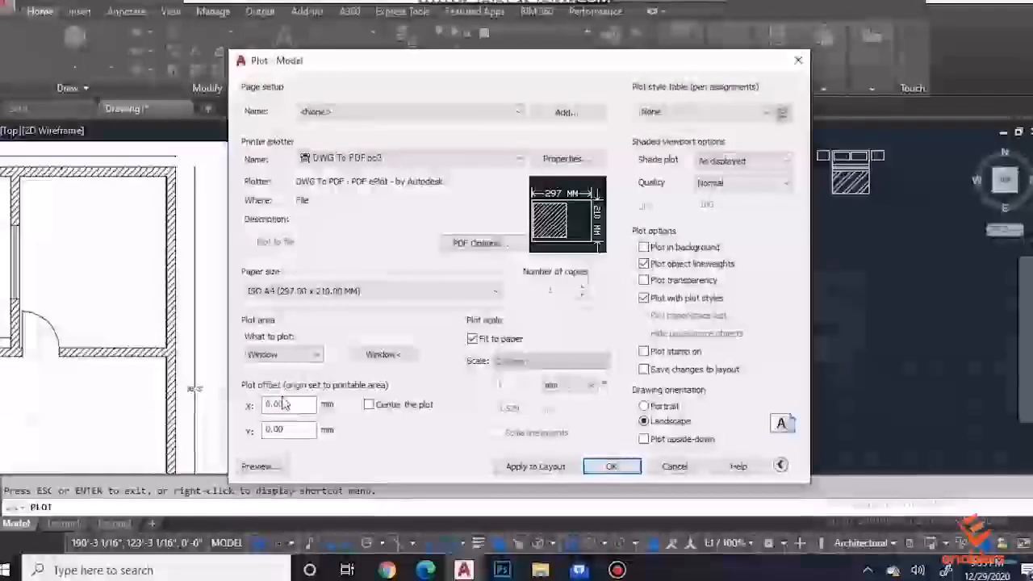
pyautogui.click(378, 359)
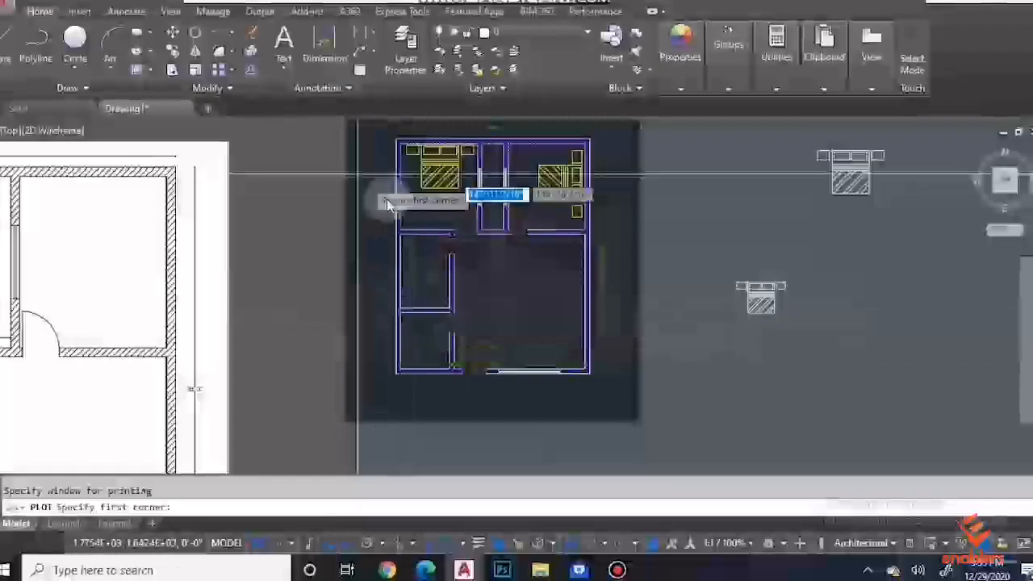
pyautogui.scroll(-2, 400, 194)
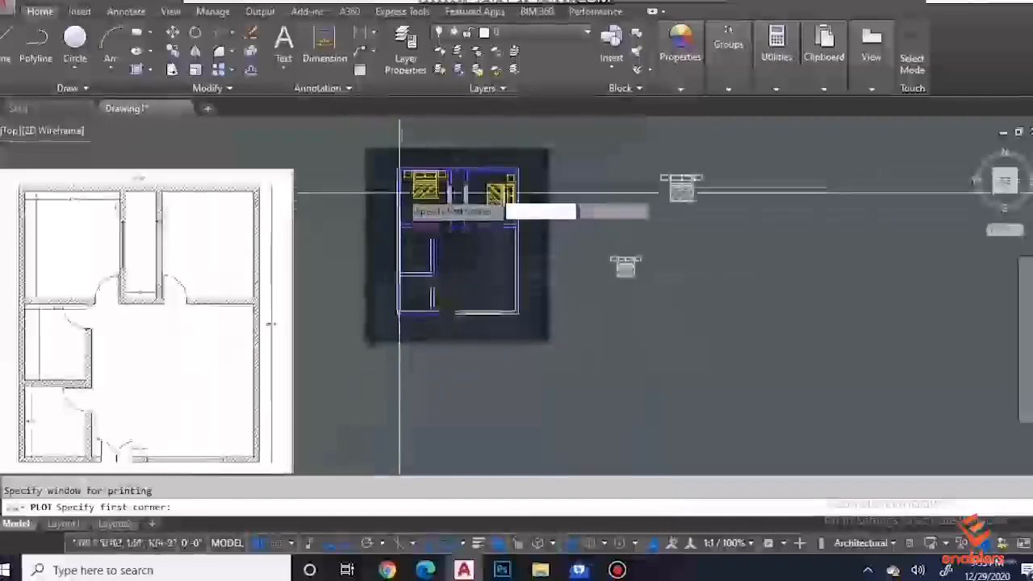
pyautogui.click(377, 156)
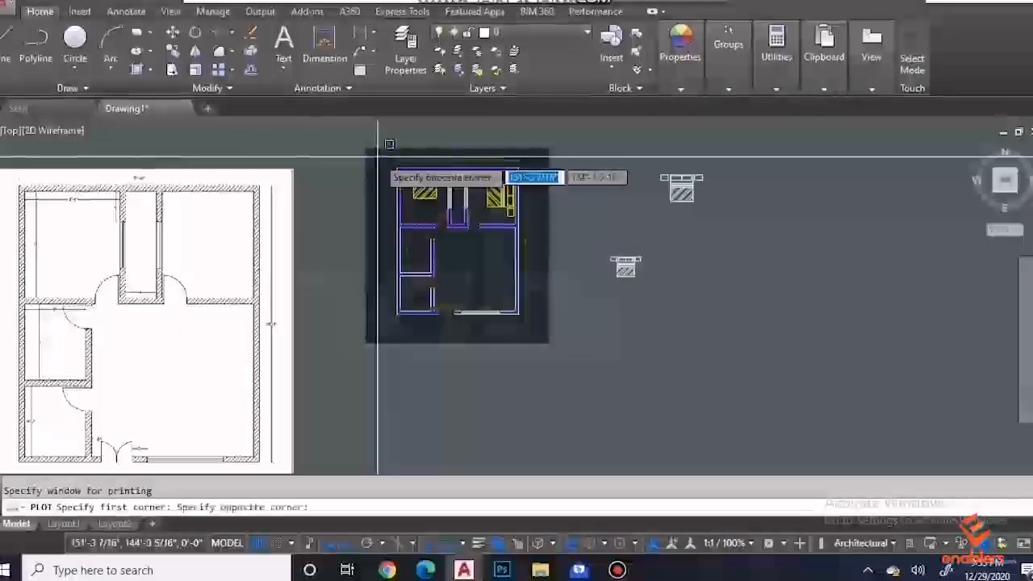
pyautogui.click(550, 313)
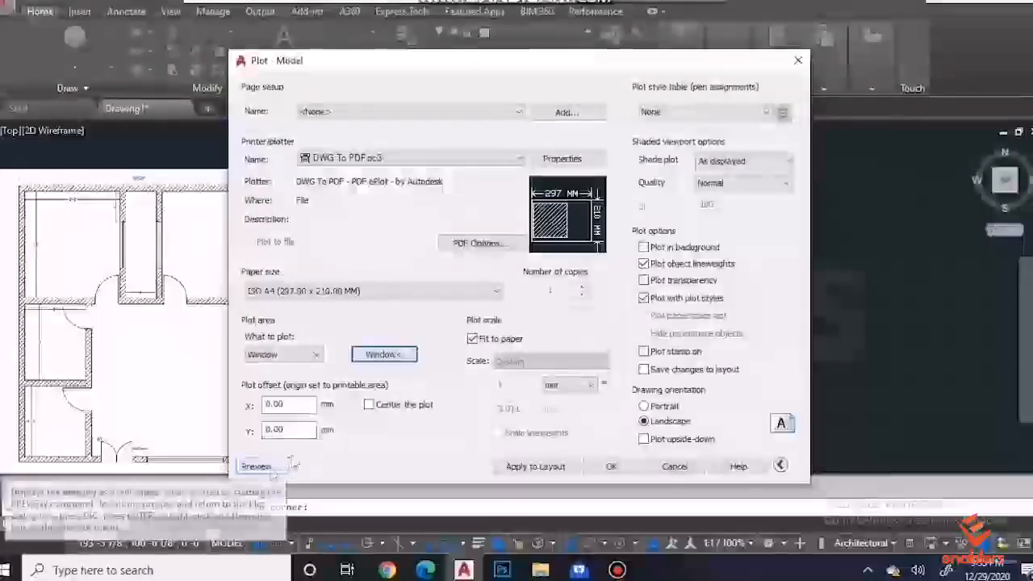
pyautogui.click(271, 473)
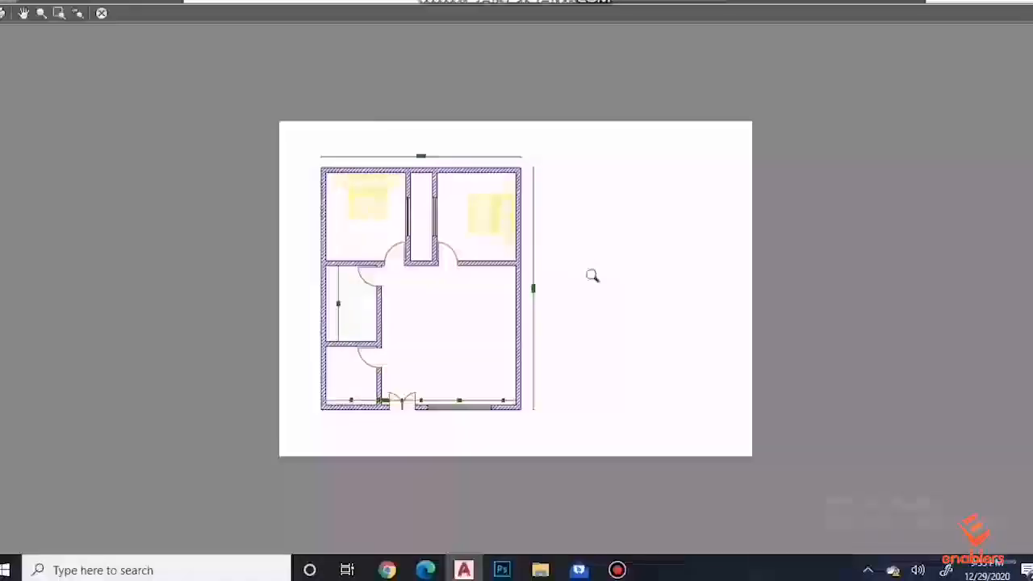
pyautogui.press('Escape')
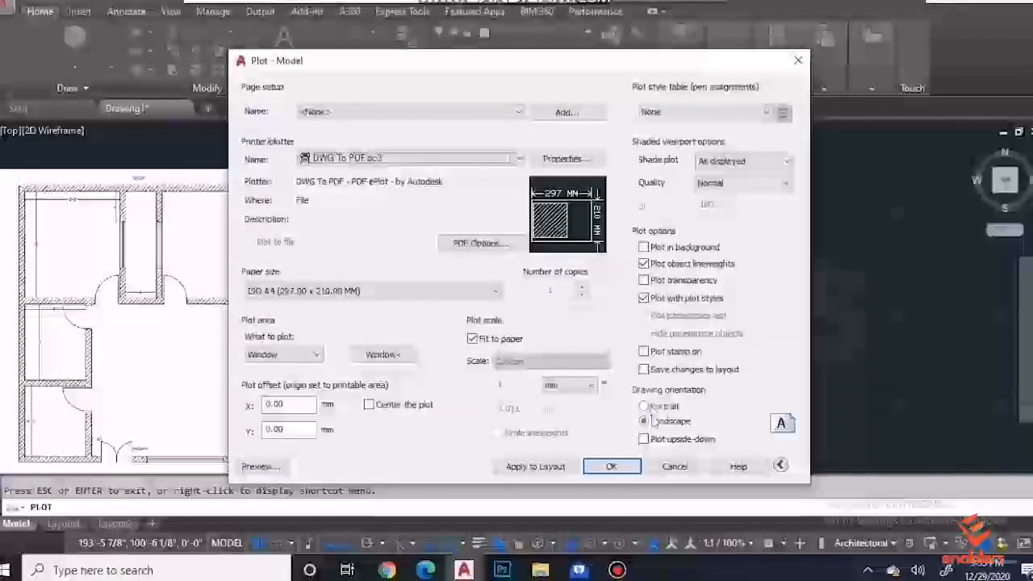
# Step: Assign the monochrome.ctb plot style table to all layouts, preview the plot, and close the preview
pyautogui.click(662, 113)
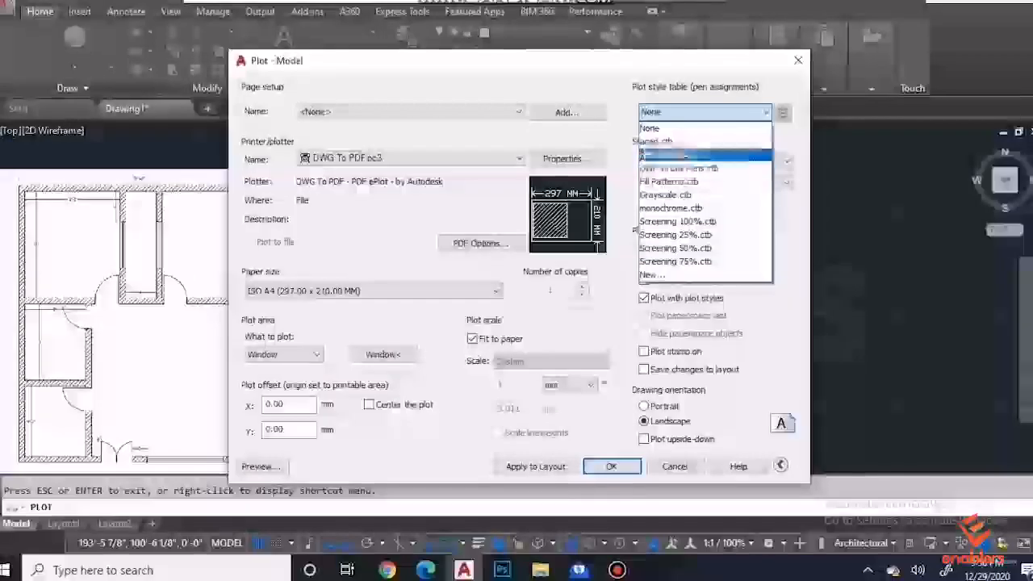
pyautogui.click(678, 208)
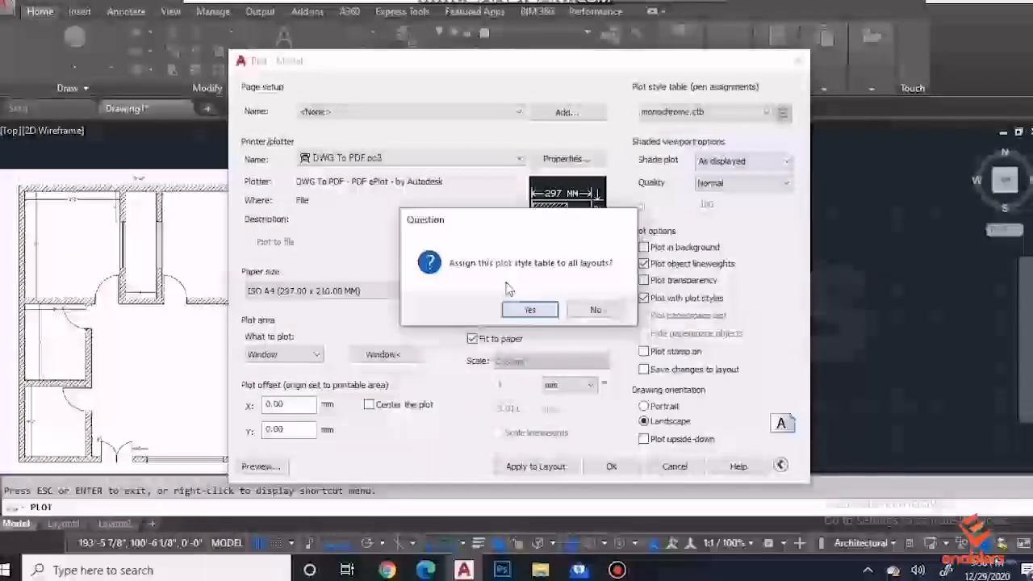
pyautogui.click(544, 312)
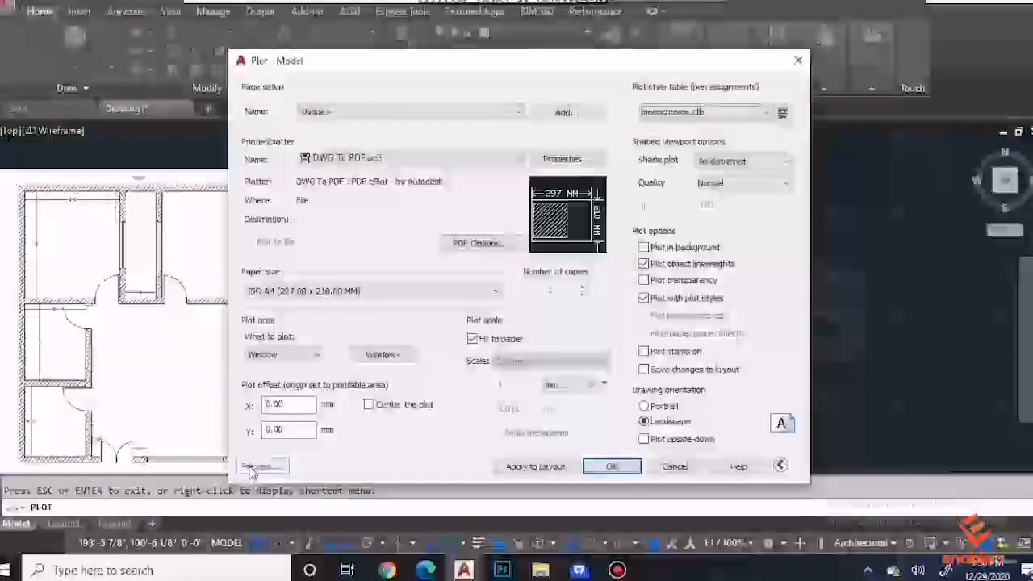
pyautogui.press('Return')
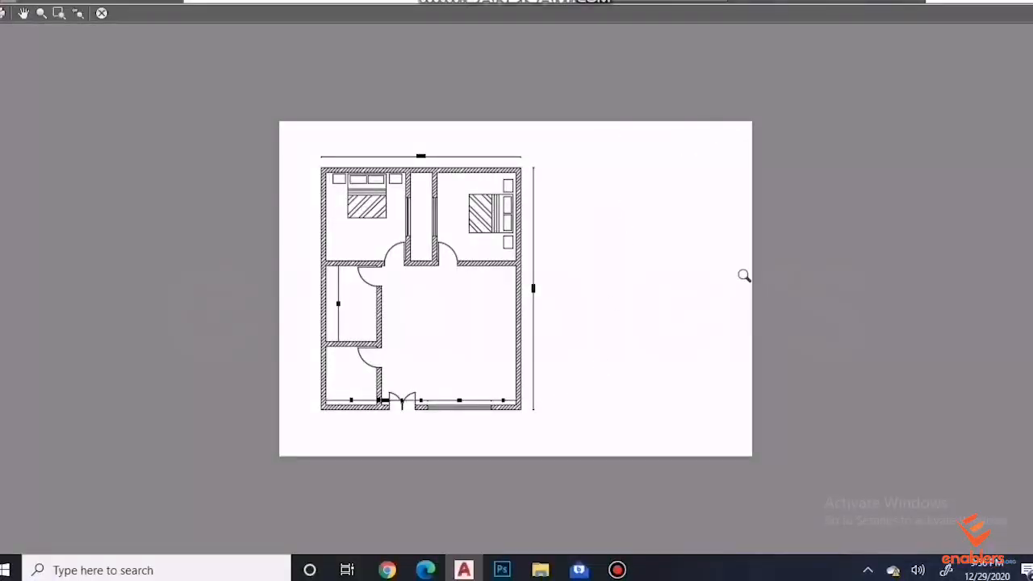
pyautogui.press('Escape')
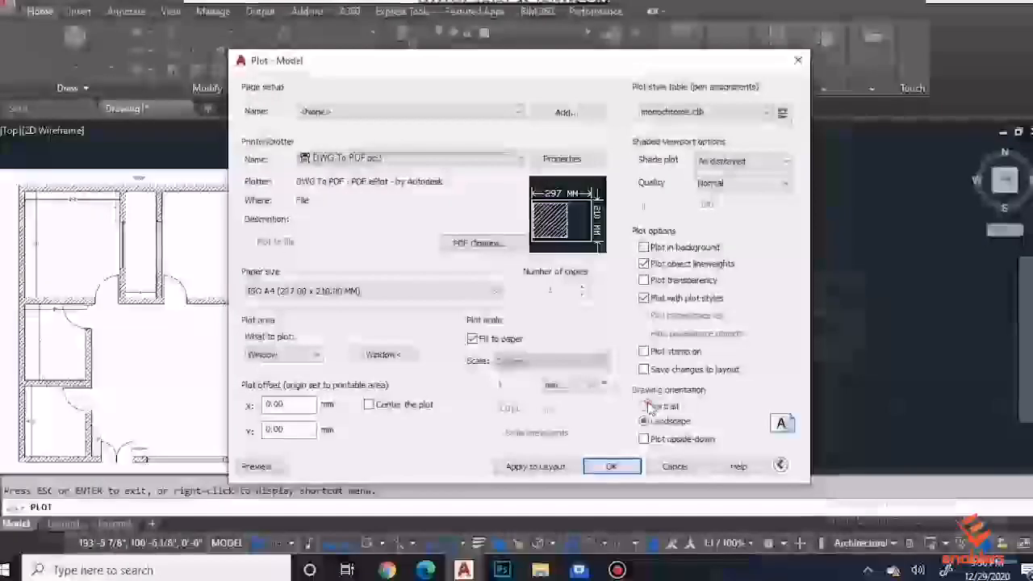
# Step: Set the drawing orientation to Portrait and the plot style table to None, and check the result in the plot preview
pyautogui.click(646, 407)
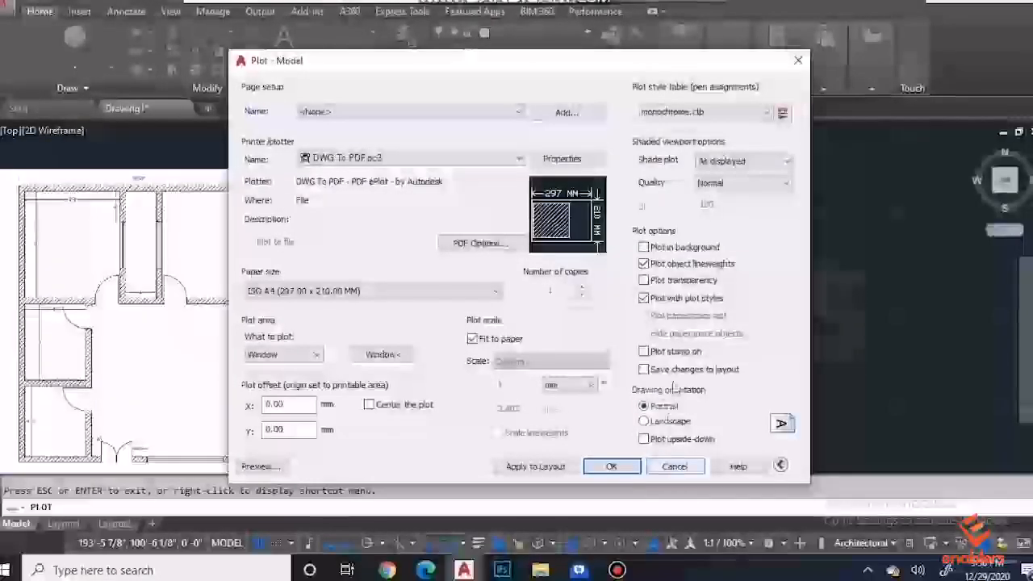
pyautogui.click(765, 112)
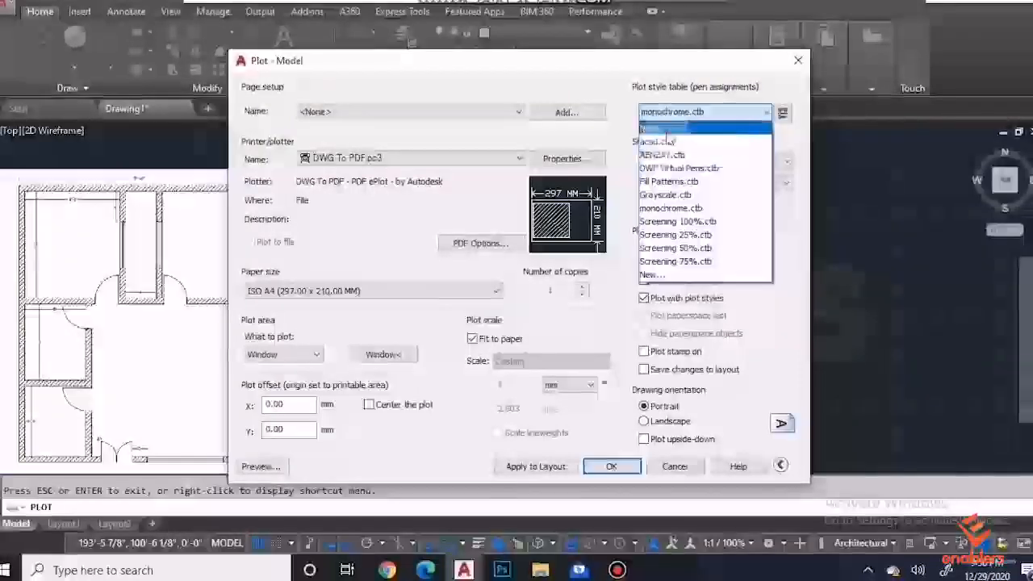
pyautogui.click(256, 466)
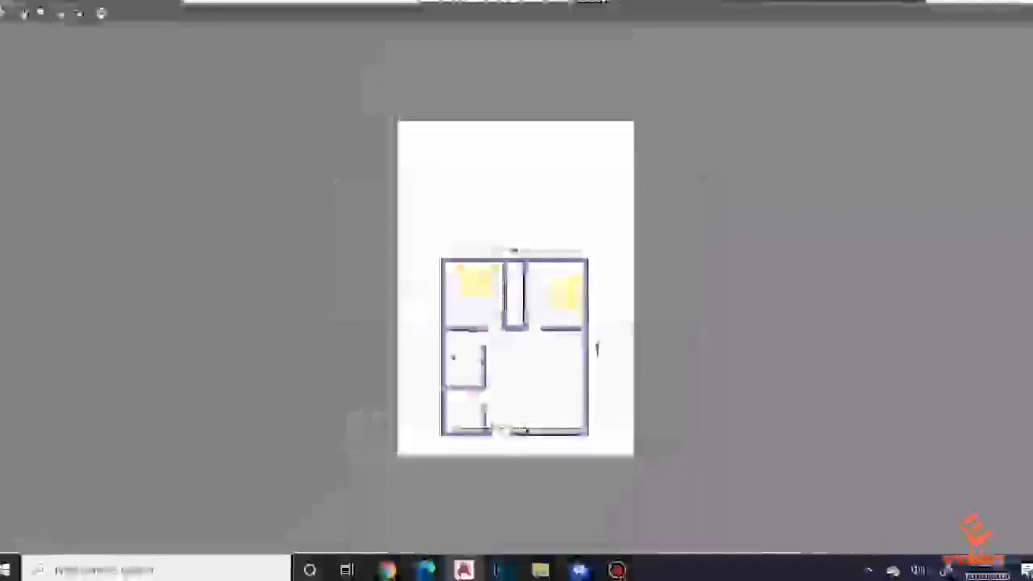
pyautogui.scroll(4, 511, 429)
pyautogui.scroll(-4, 516, 427)
pyautogui.click(101, 12)
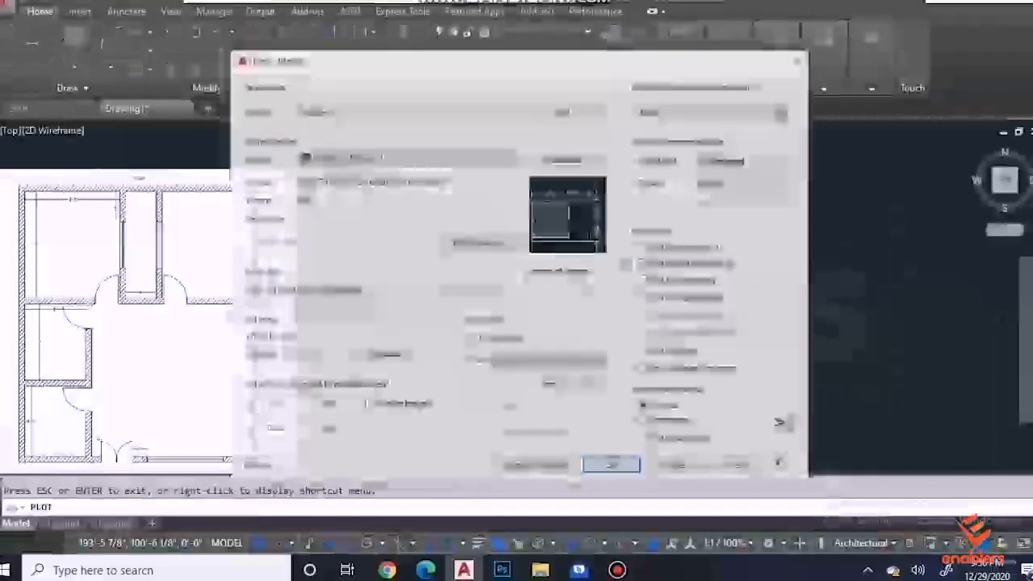
# Step: Redefine the plot window to enclose both floor plans and the two loose bed blocks, and inspect the plot preview
pyautogui.click(383, 354)
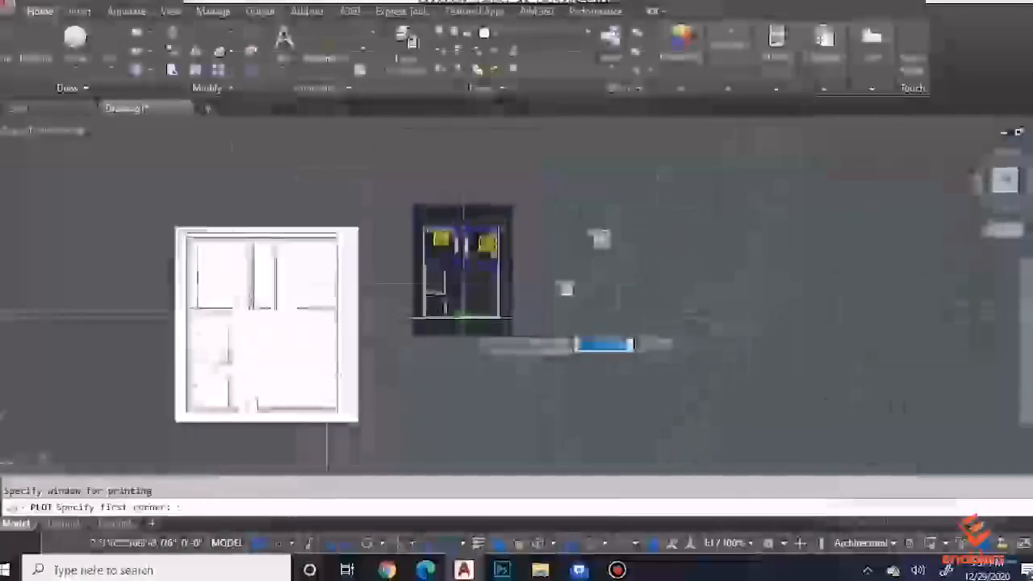
pyautogui.click(120, 180)
pyautogui.click(637, 436)
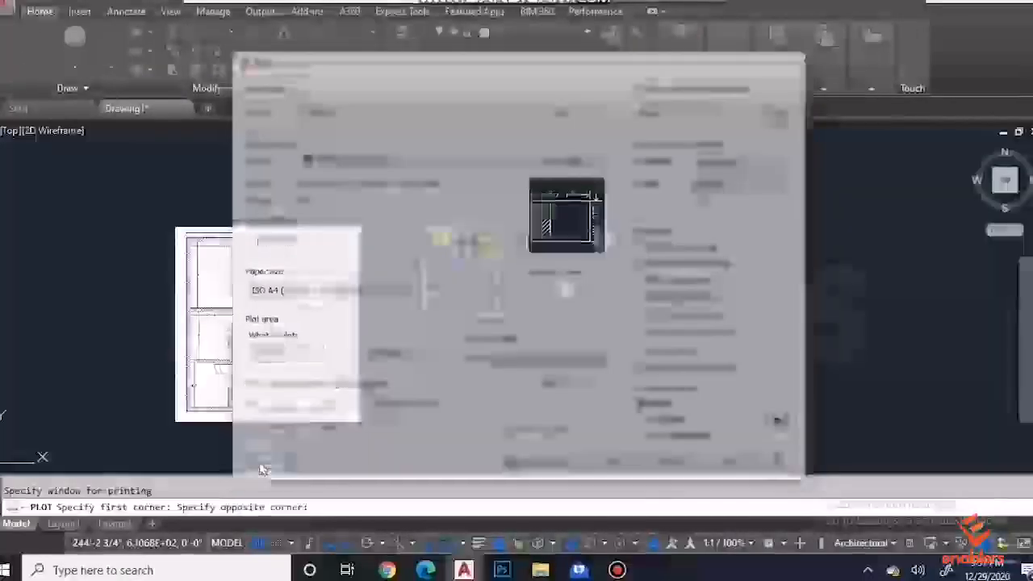
pyautogui.click(262, 464)
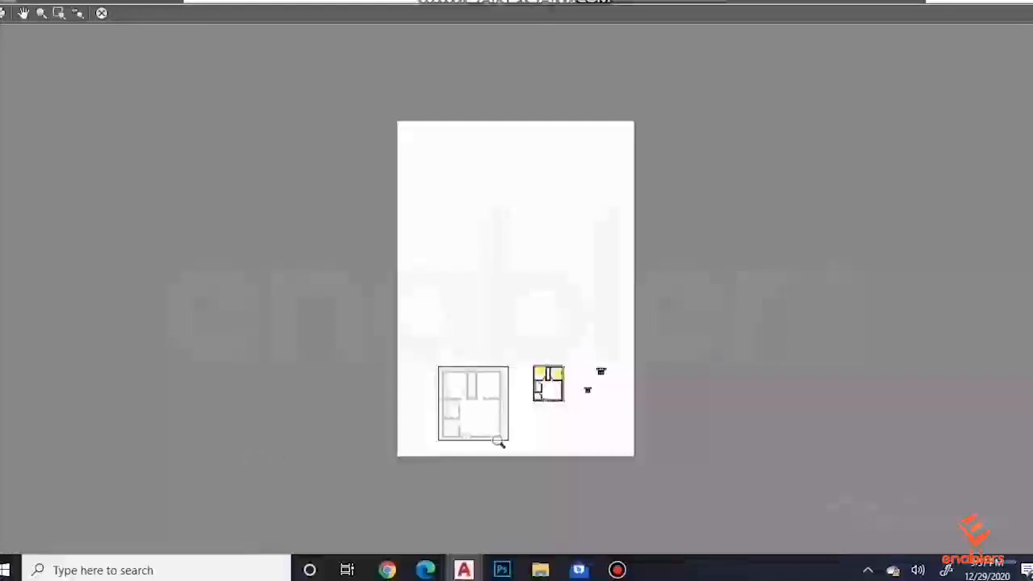
pyautogui.scroll(5, 498, 442)
pyautogui.scroll(-2, 544, 411)
pyautogui.press('Escape')
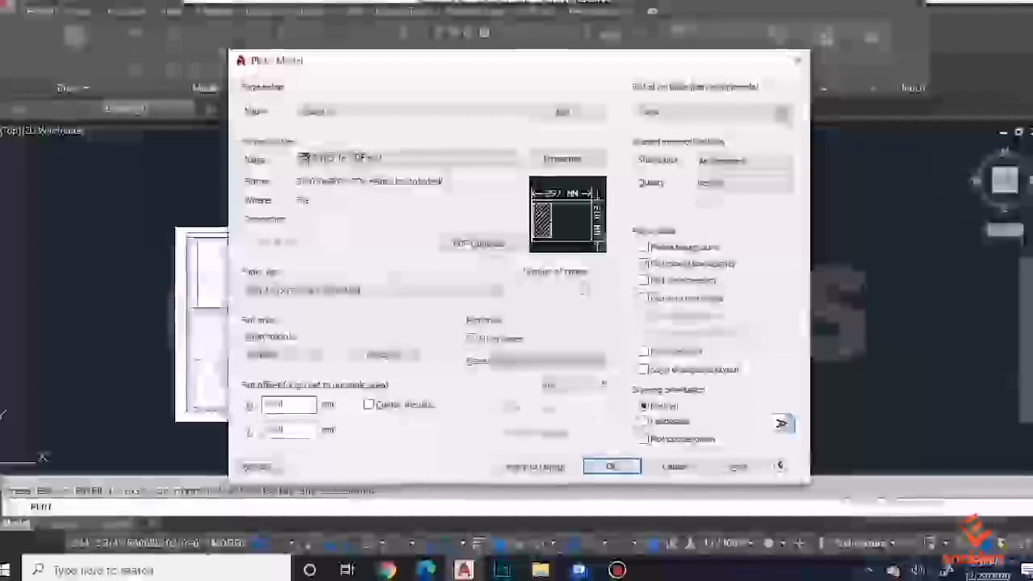
# Step: Set the drawing orientation to Landscape, preview the plot, and close the preview
pyautogui.click(644, 421)
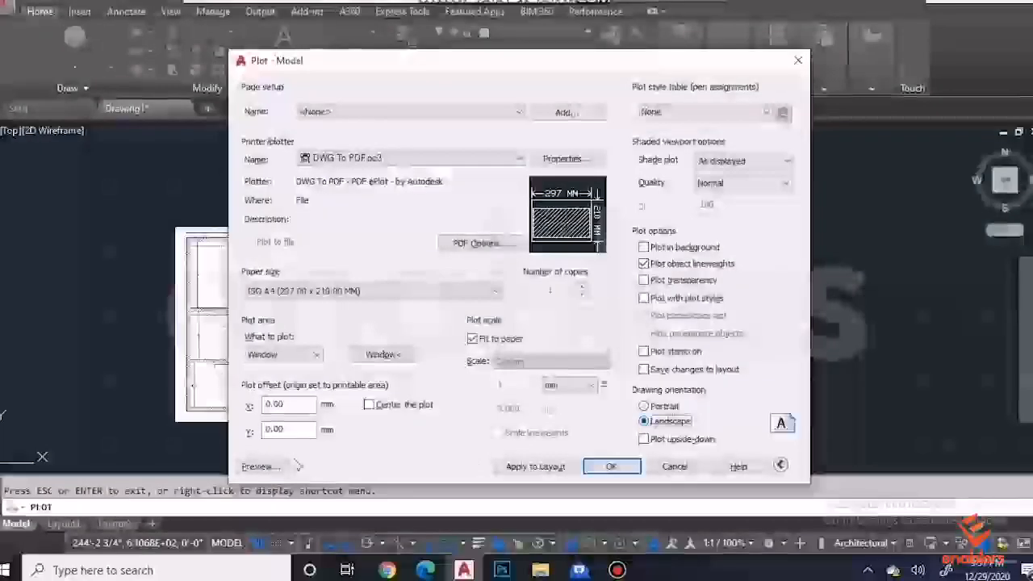
pyautogui.click(242, 468)
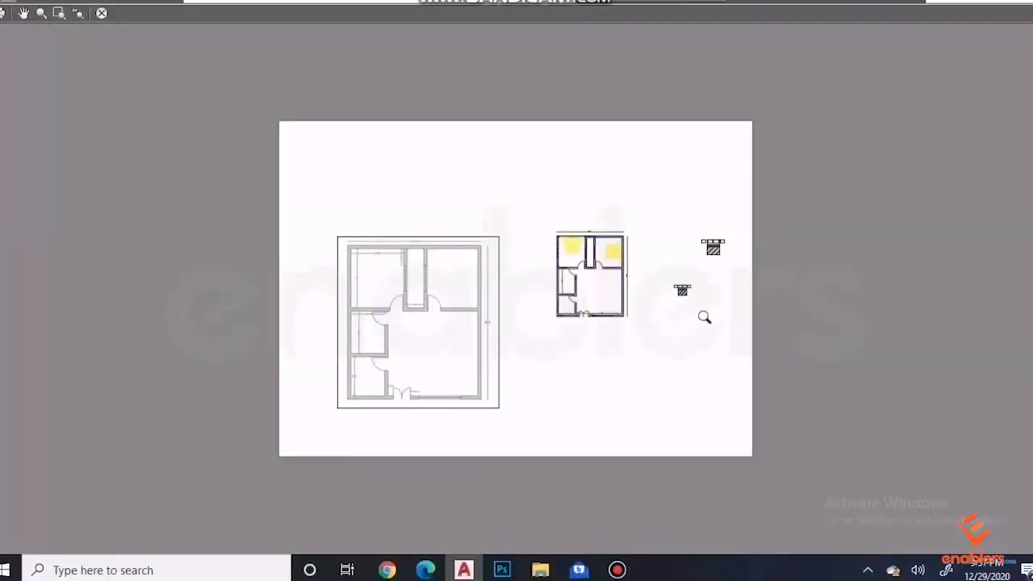
pyautogui.press('Escape')
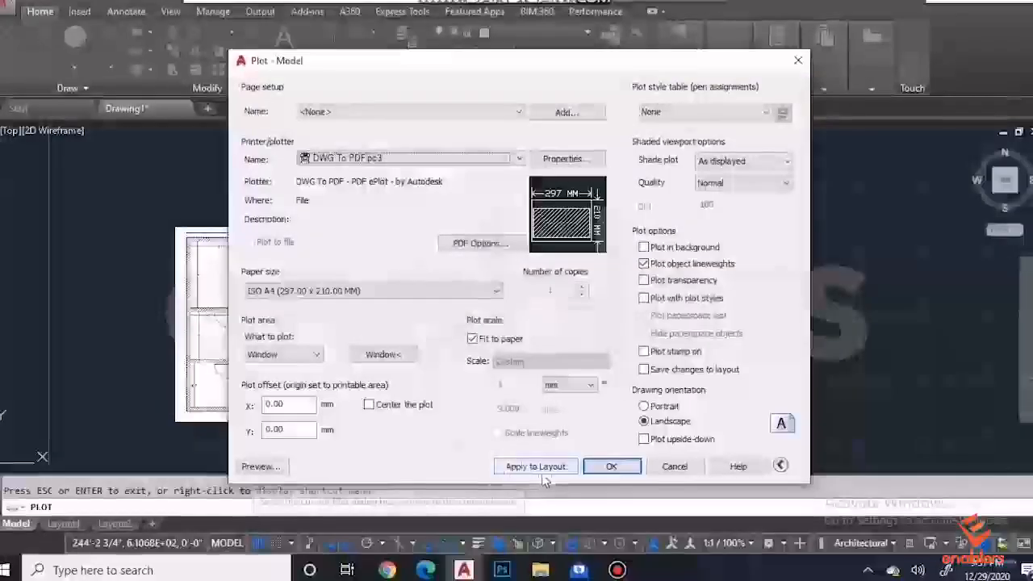
# Step: Plot the drawing to a PDF named plan 1 in the Documents folder and view the resulting page
pyautogui.click(588, 471)
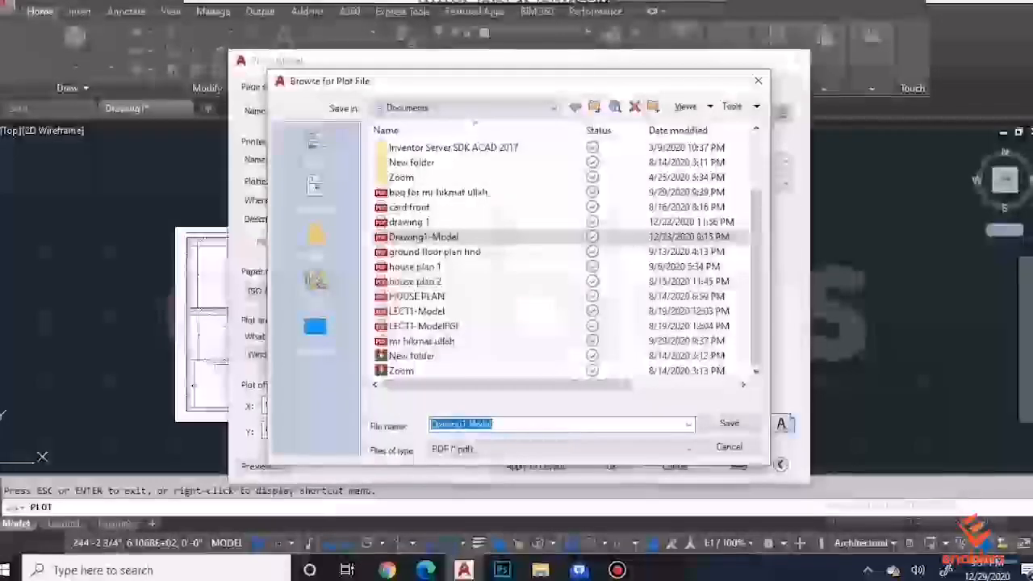
pyautogui.click(517, 107)
pyautogui.click(565, 313)
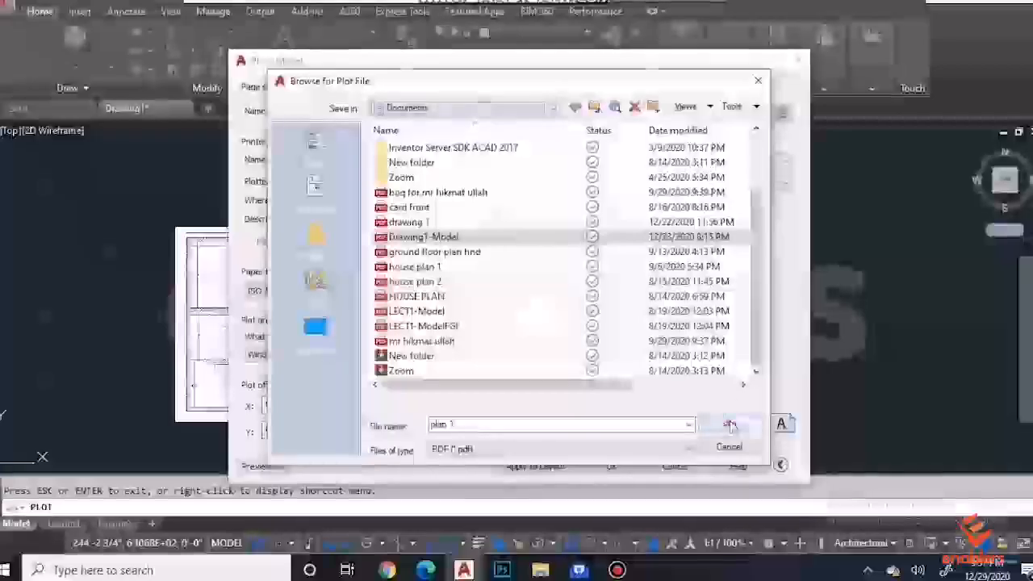
pyautogui.click(729, 423)
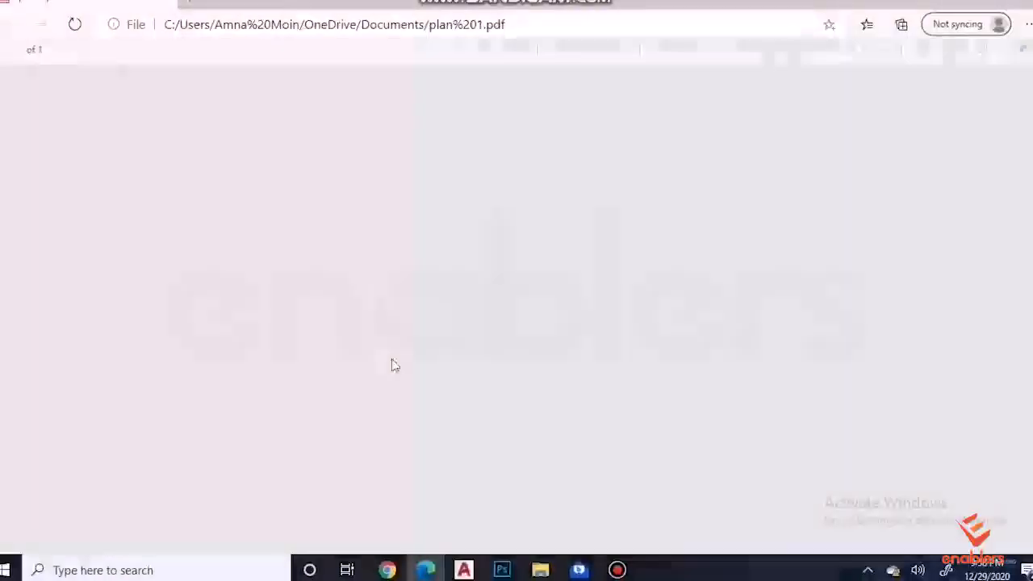
pyautogui.scroll(-2, 579, 334)
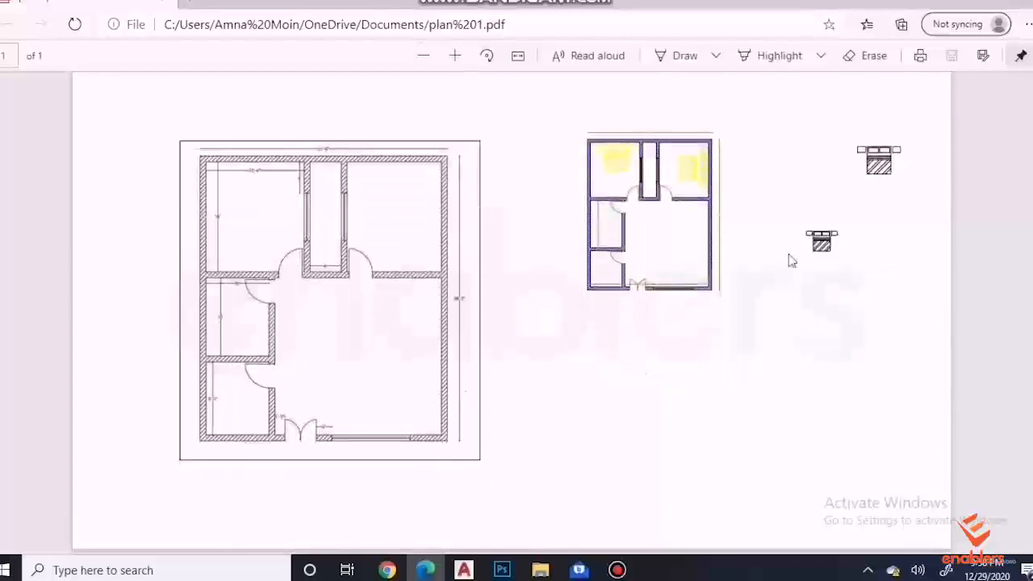